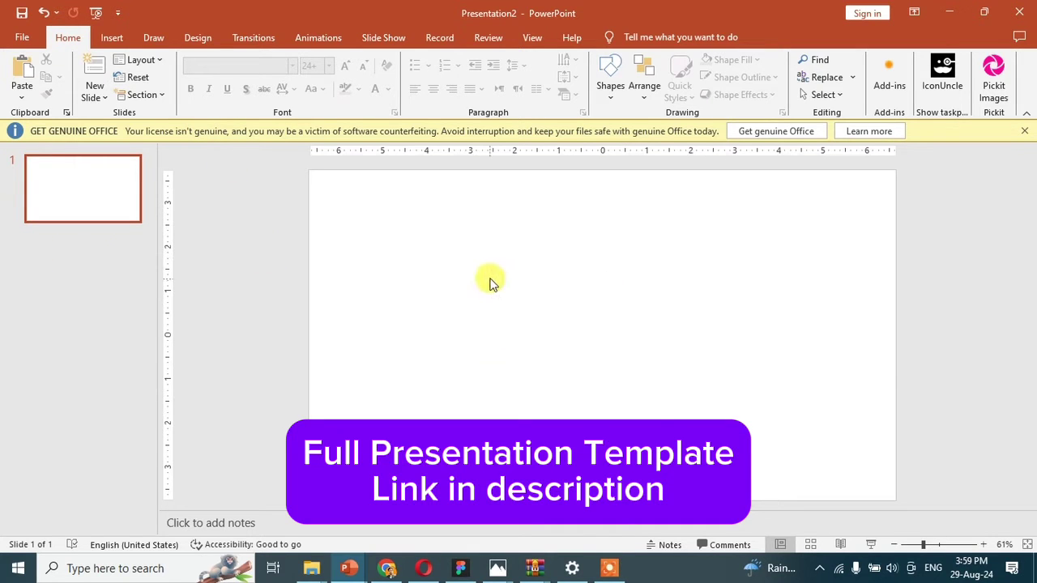
Step: Open the background formatting options for the blank slide
right_click(493, 277)
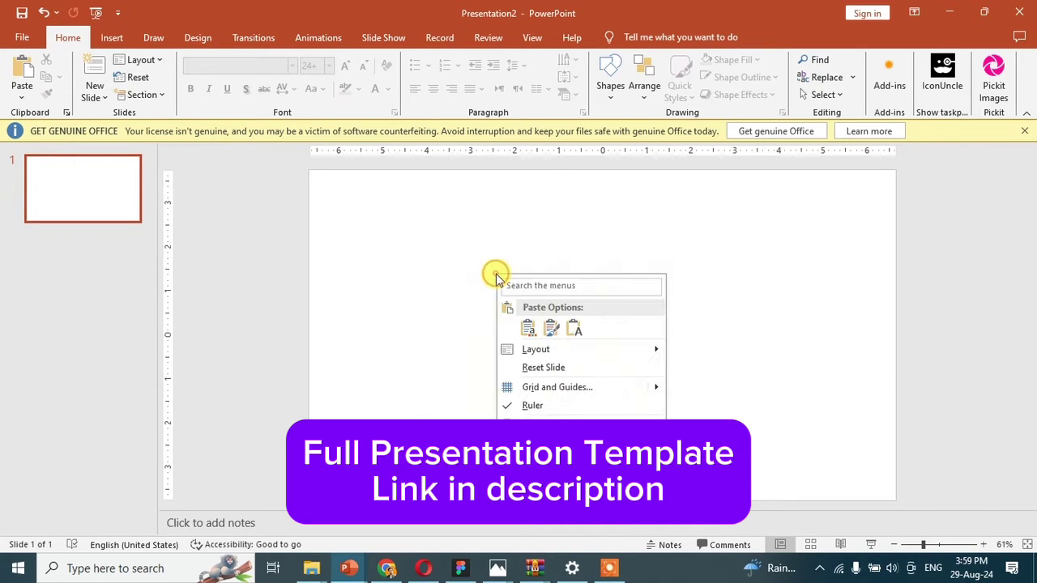
mouse_move(516, 347)
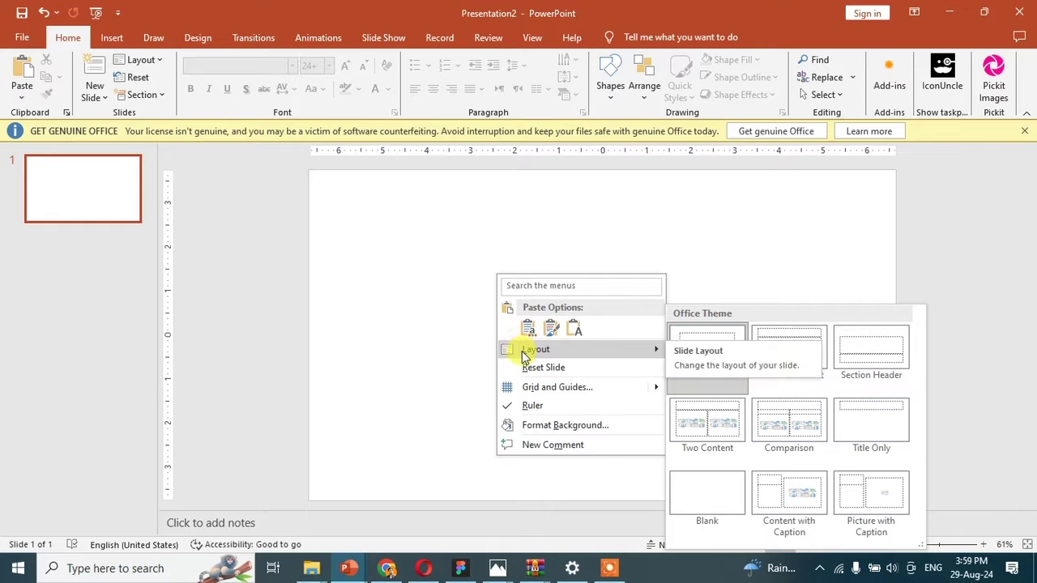
click(551, 425)
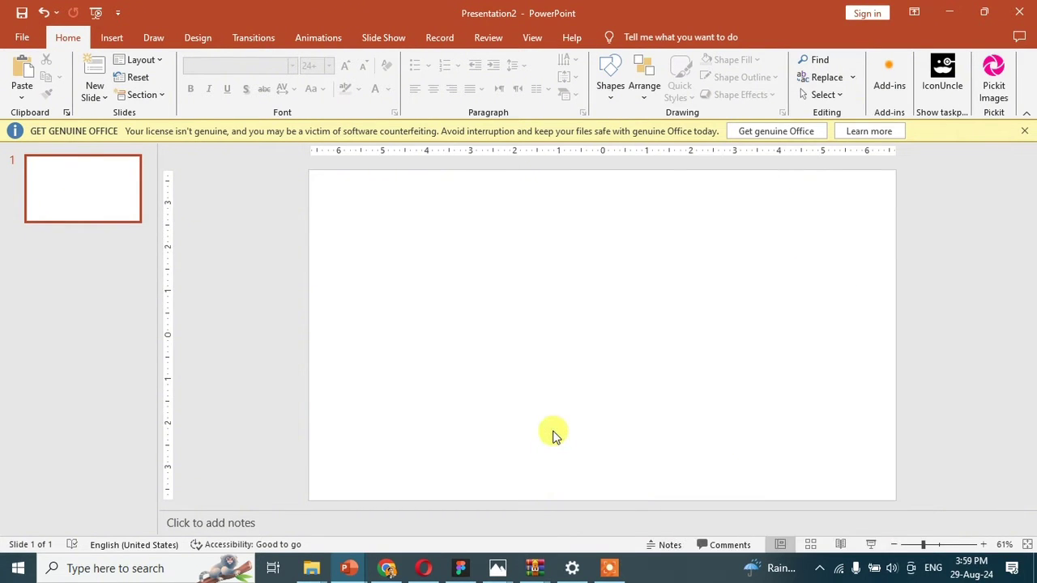
Step: Try dark blue fills for the slide background, including a darker custom navy shade
click(986, 347)
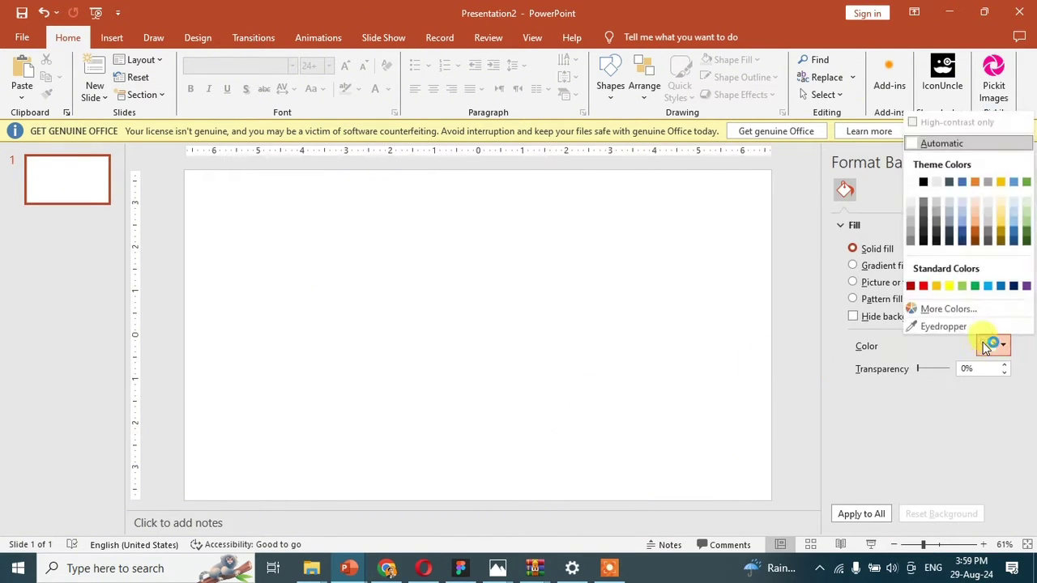
click(1017, 290)
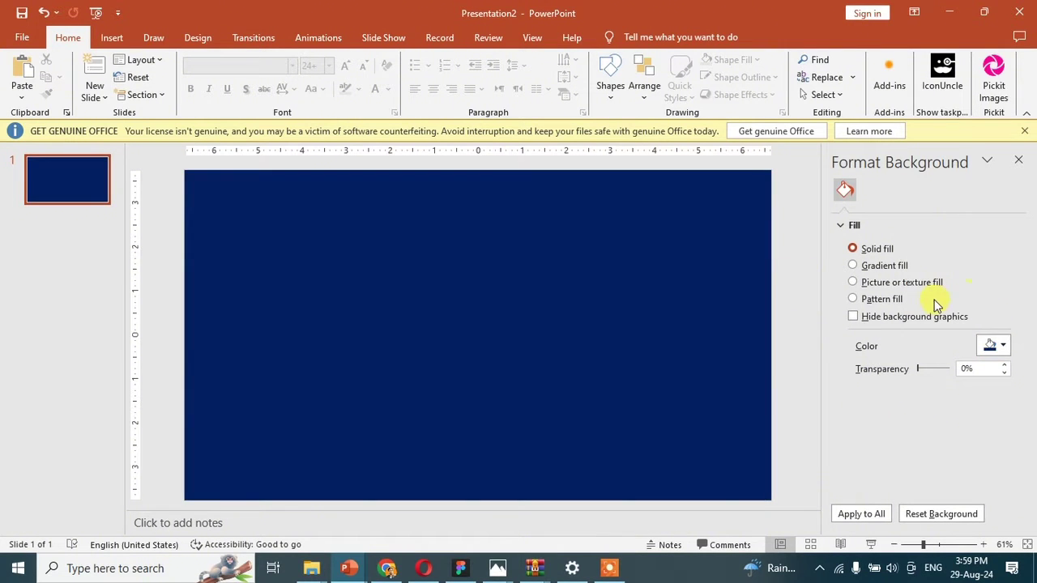
click(995, 348)
click(940, 308)
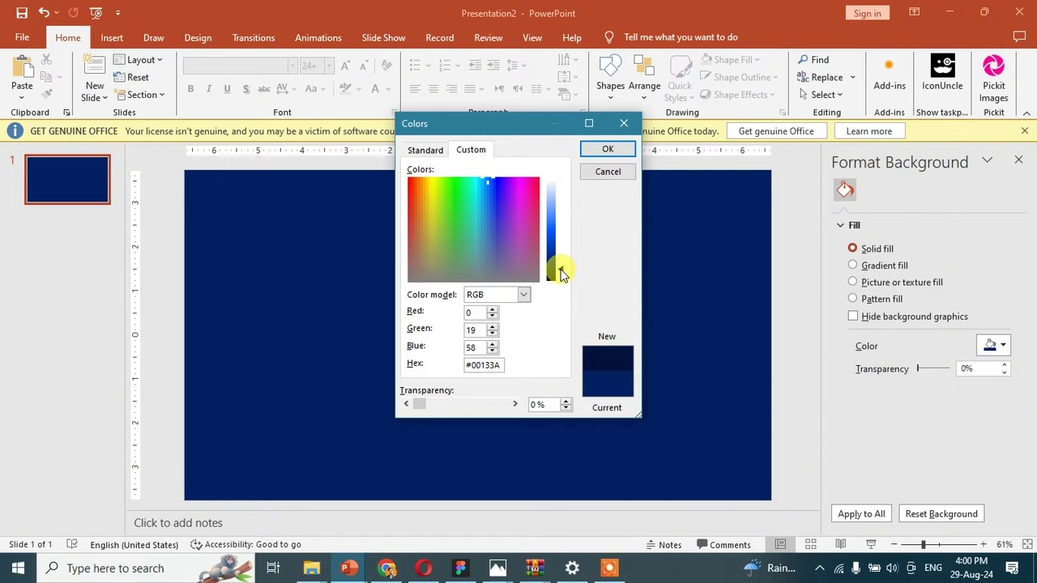
click(606, 148)
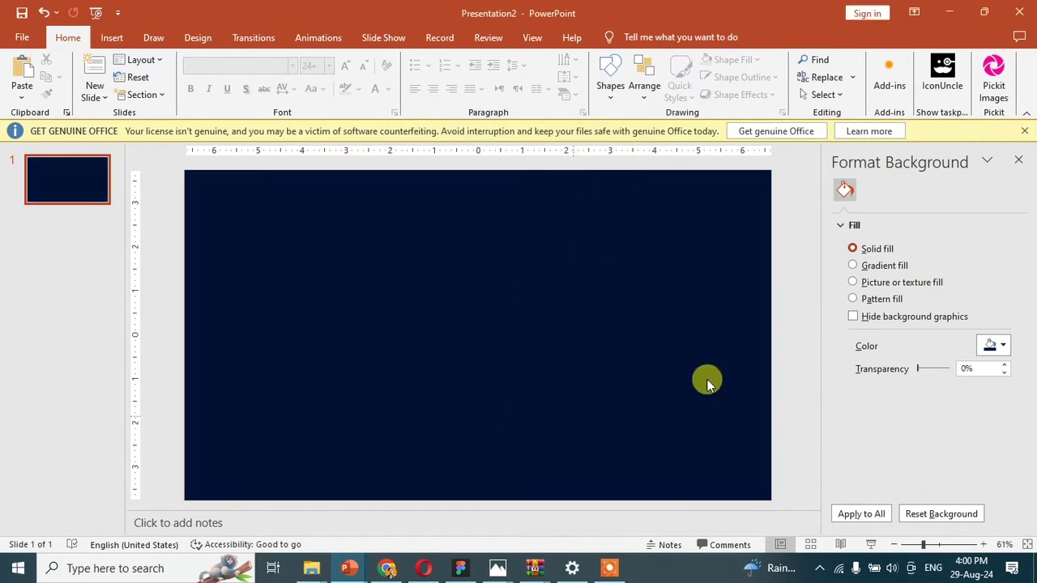
click(992, 345)
click(1013, 243)
Step: Fill the slide background with purple darkened to a near-black custom shade, about #14091D
click(990, 344)
click(1026, 242)
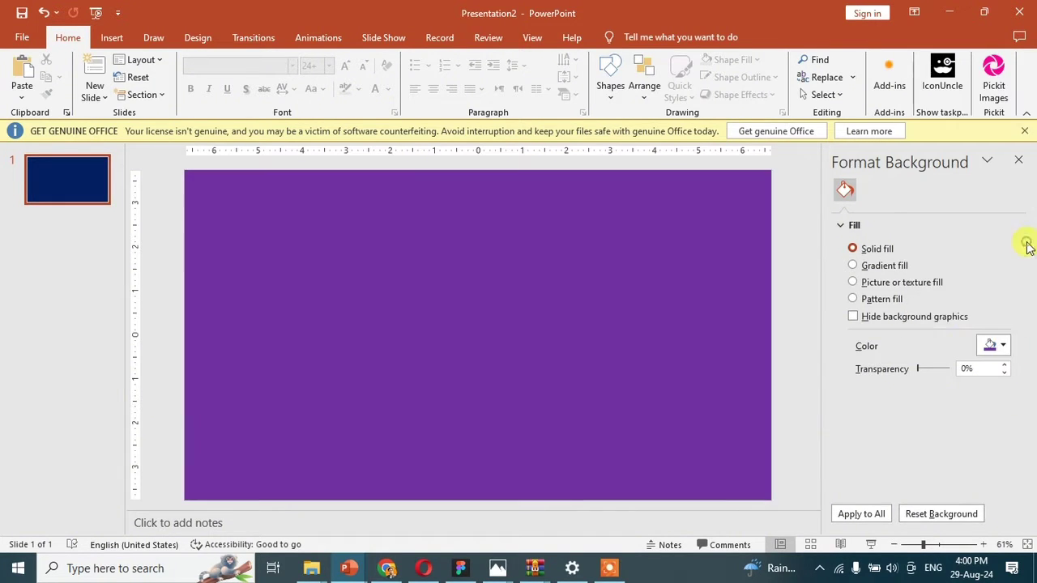
click(991, 344)
click(963, 307)
drag(552, 254, 572, 279)
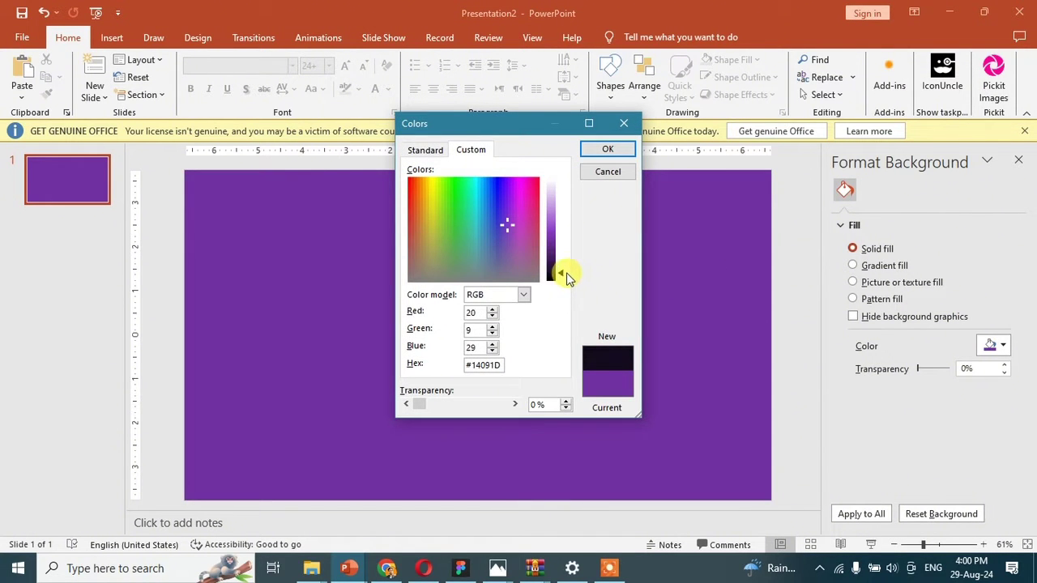
click(603, 151)
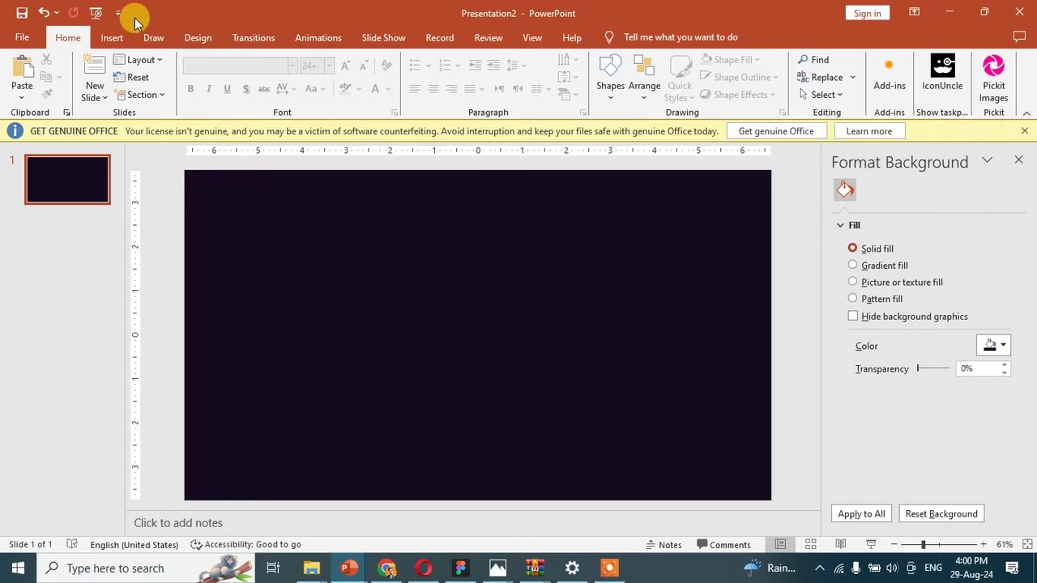
Step: Draw a circle of about 0.52" and position it near the slide's upper-left corner
click(110, 38)
click(248, 81)
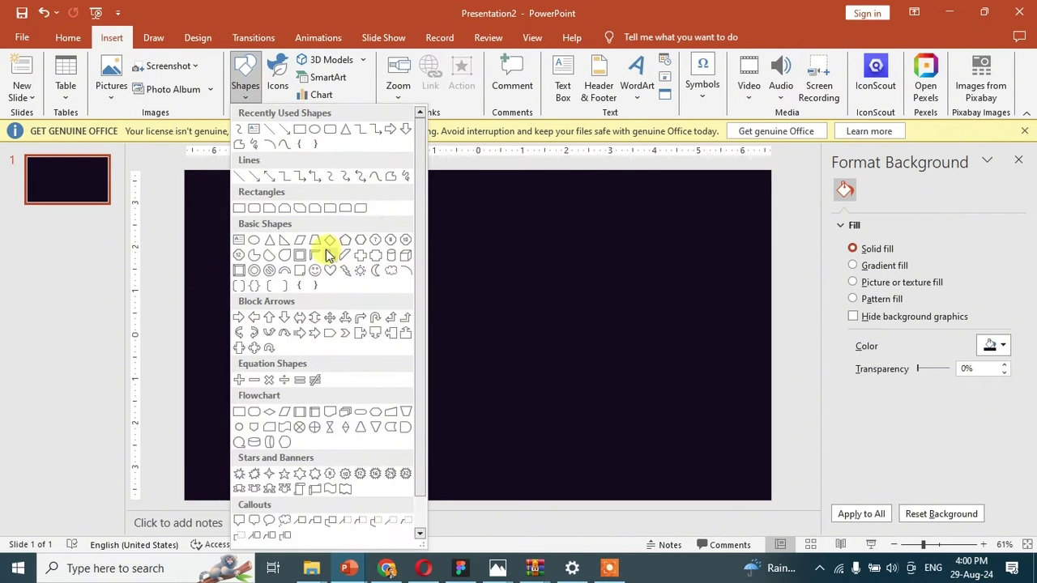
click(254, 241)
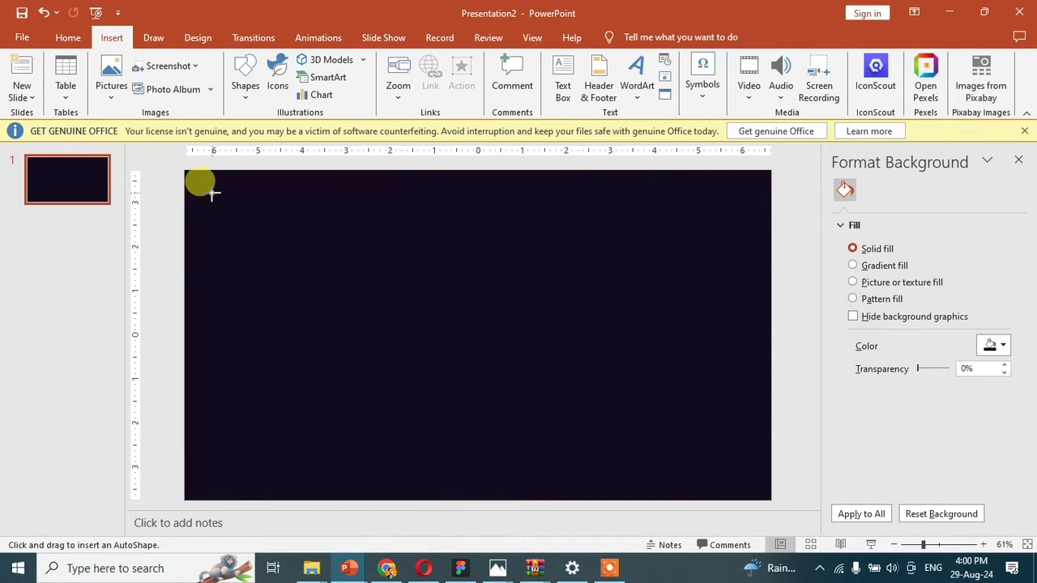
drag(231, 213, 231, 216)
scroll(213, 223, up, 4)
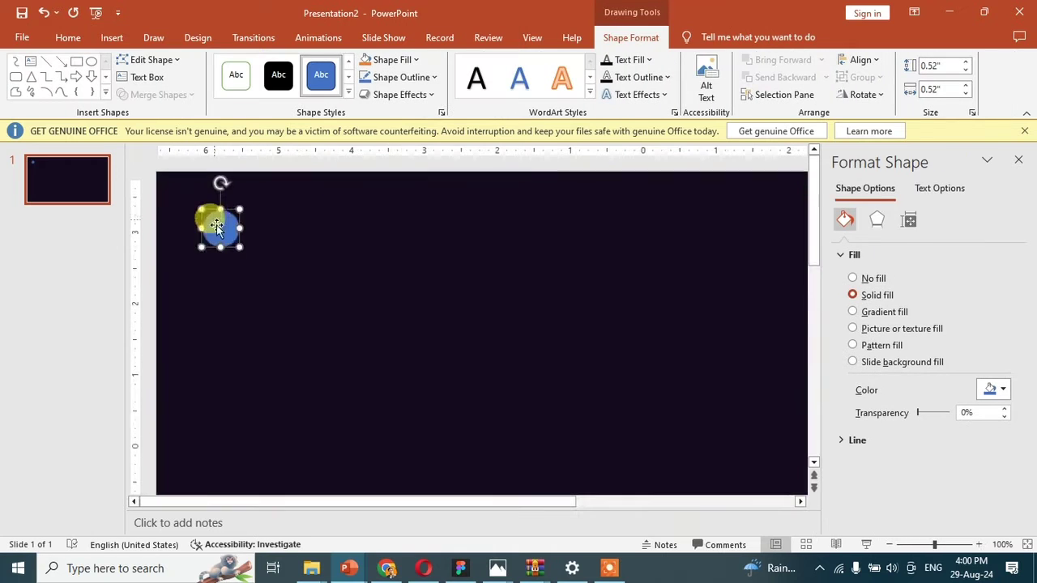
drag(208, 222, 215, 217)
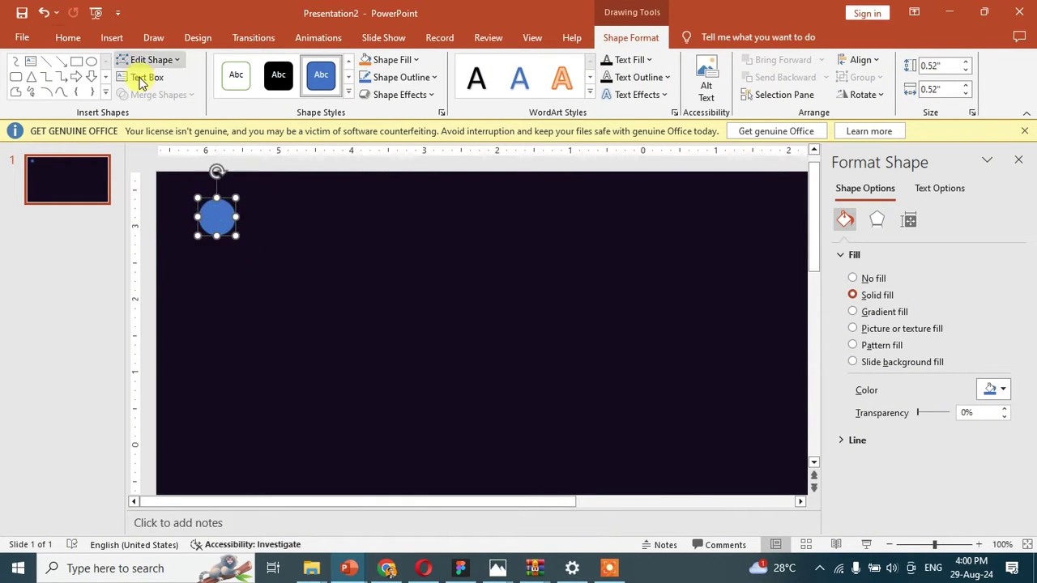
Step: Remove the outline from the small circle
right_click(217, 217)
click(306, 140)
click(334, 324)
Step: Switch the circle to a gradient fill and remove the gradient's middle stops
right_click(226, 217)
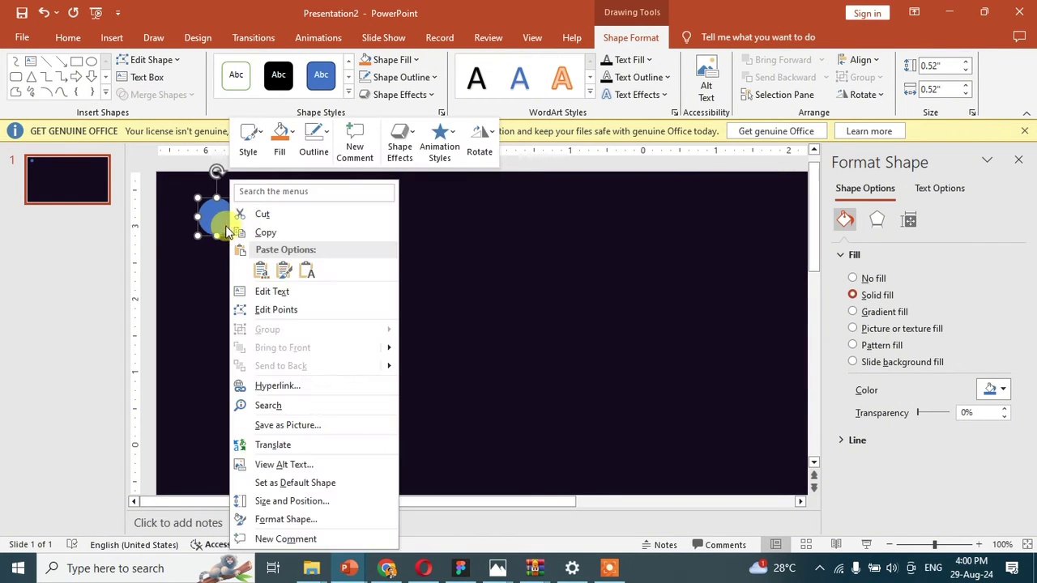
click(854, 312)
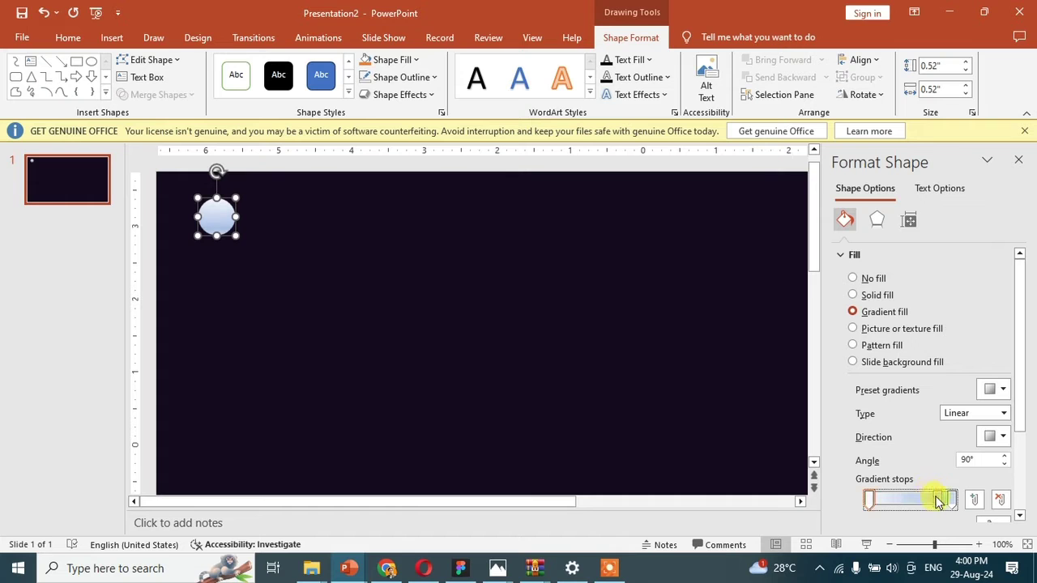
drag(938, 500, 1000, 412)
Step: Set the circle's first gradient stop to a custom light blue, #5BBDFF
scroll(1020, 463, down, 5)
click(987, 405)
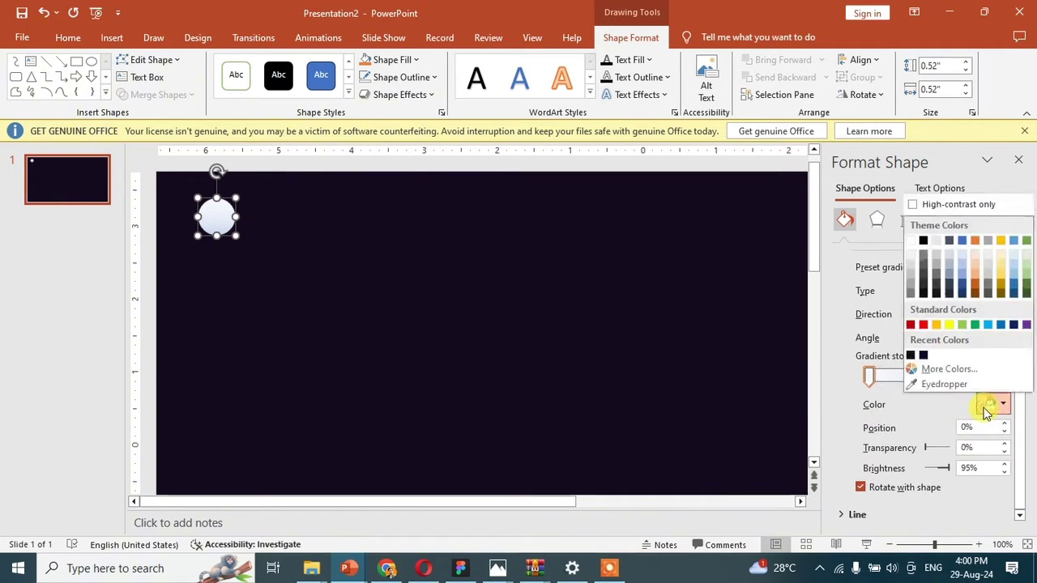
click(940, 370)
drag(518, 192, 484, 180)
drag(563, 190, 562, 210)
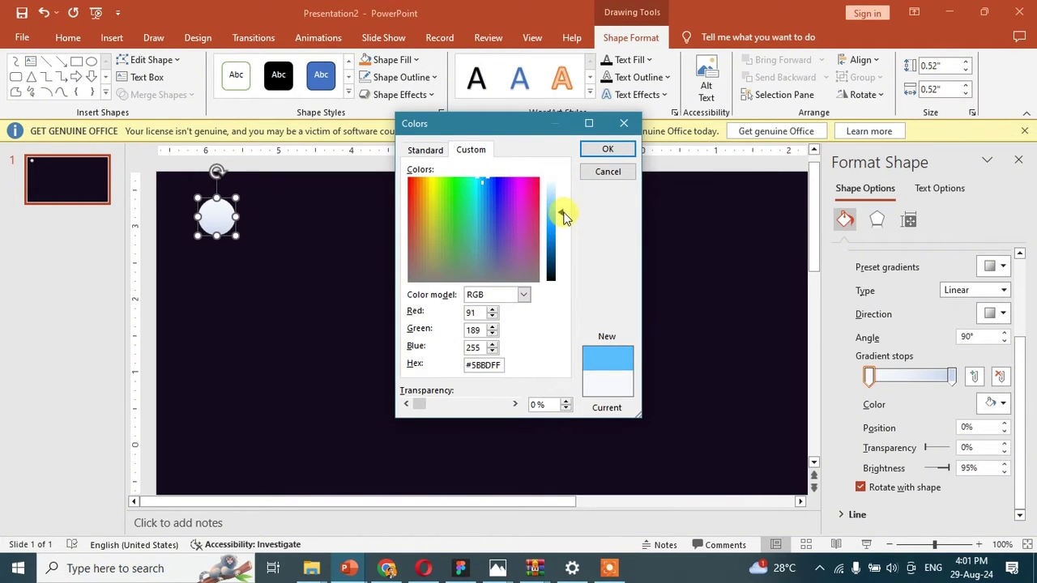
click(607, 149)
Step: Set the circle's last gradient stop to a custom bright green, #5BEE54
click(952, 376)
click(994, 403)
click(939, 366)
drag(499, 225, 451, 195)
drag(558, 198, 565, 216)
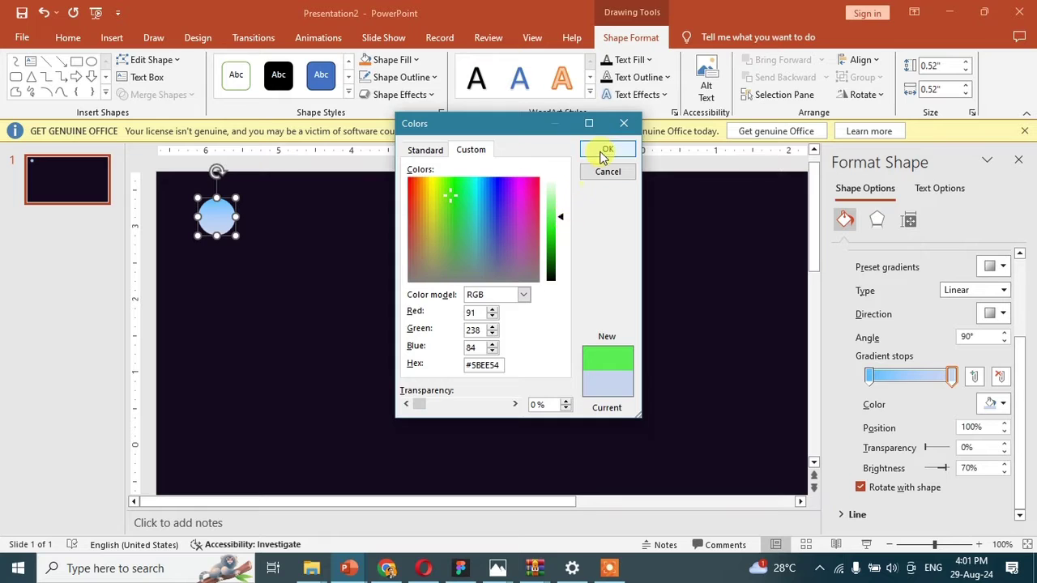
click(607, 149)
click(551, 241)
Step: Change the circle's linear gradient direction to diagonal, running from its top left to its bottom right
click(228, 210)
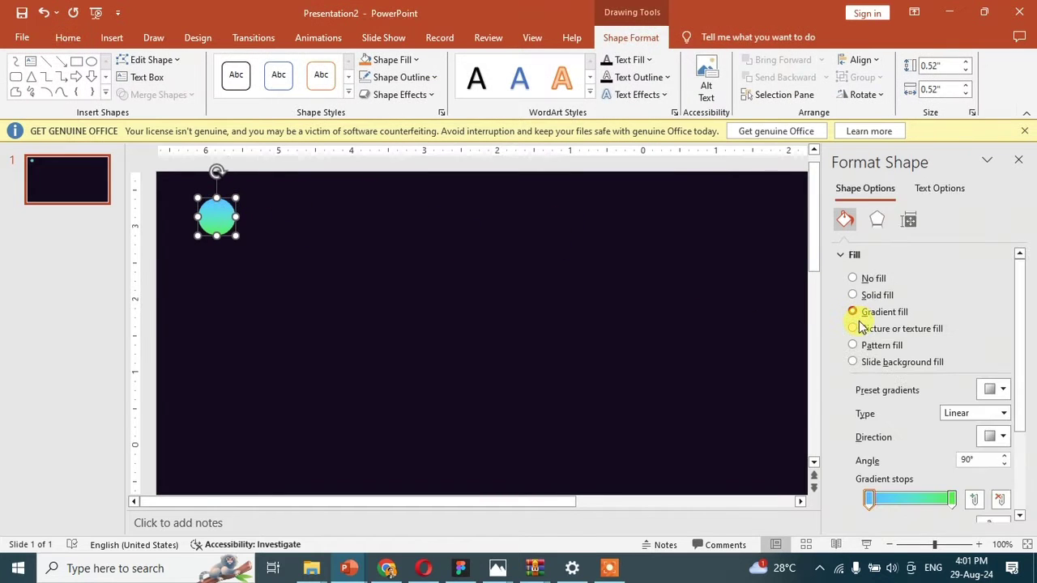
click(993, 436)
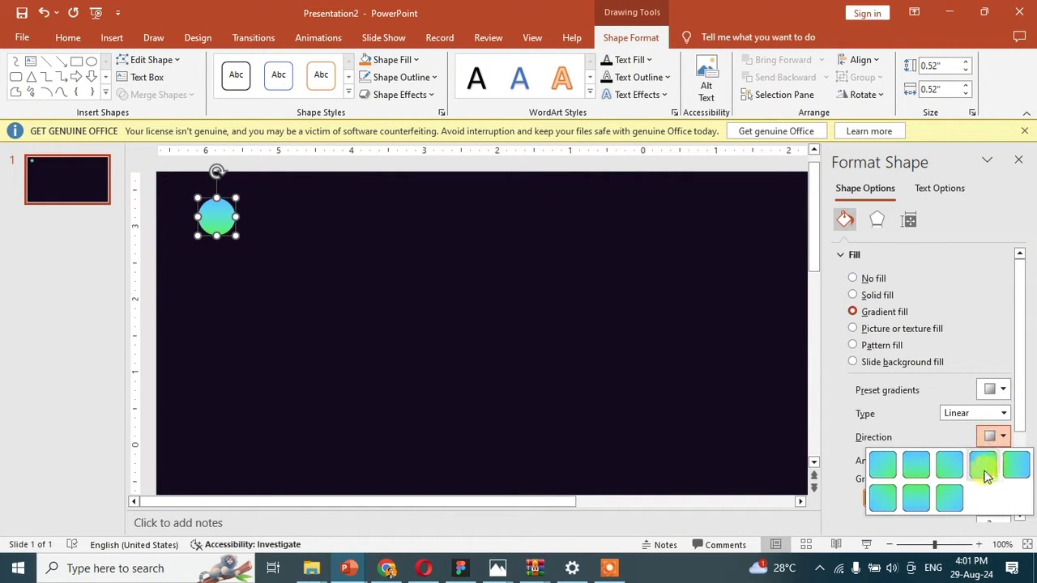
click(884, 468)
click(646, 360)
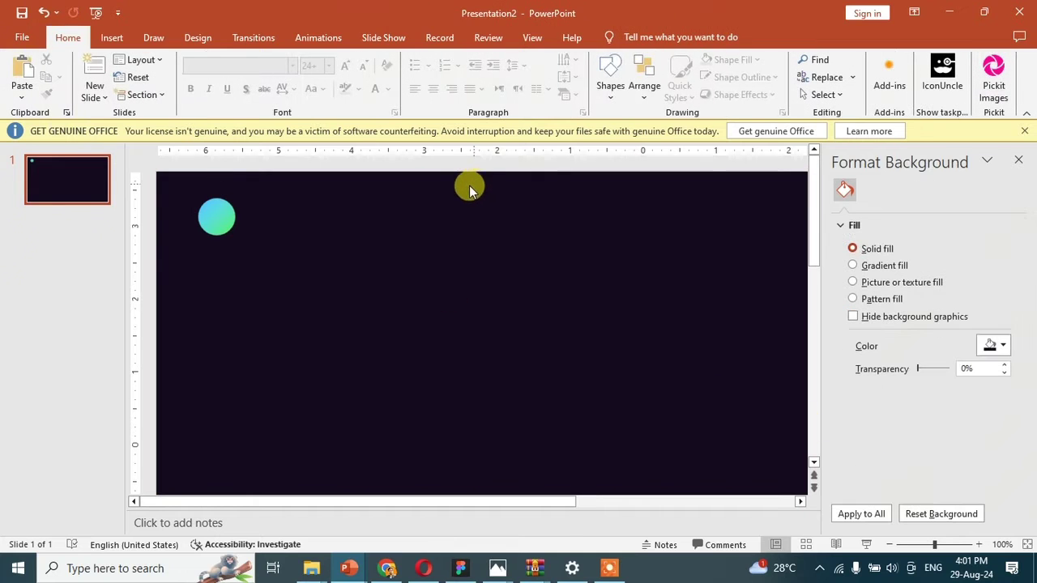
Step: Insert a text box to the right of the circle containing the text "bitco"
click(112, 38)
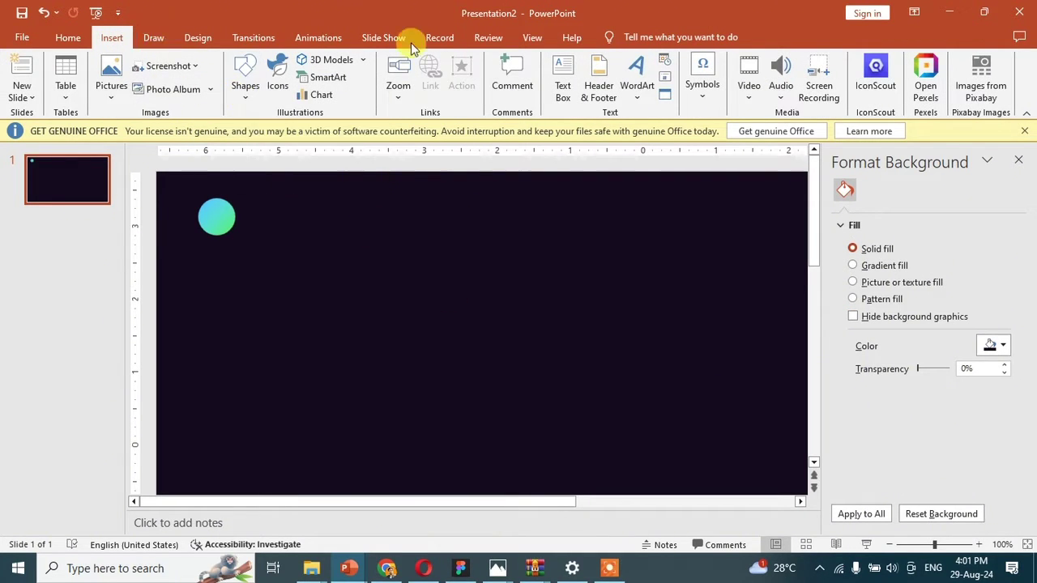
click(562, 81)
drag(332, 223, 486, 272)
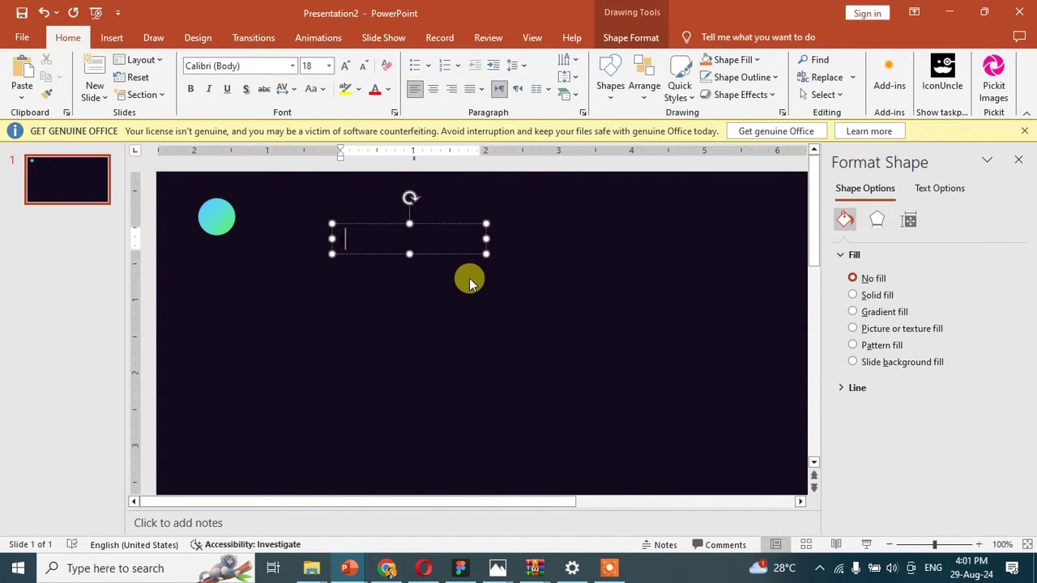
text(anico)
Step: Set the font colour of the "bitco" text to white
double_click(360, 233)
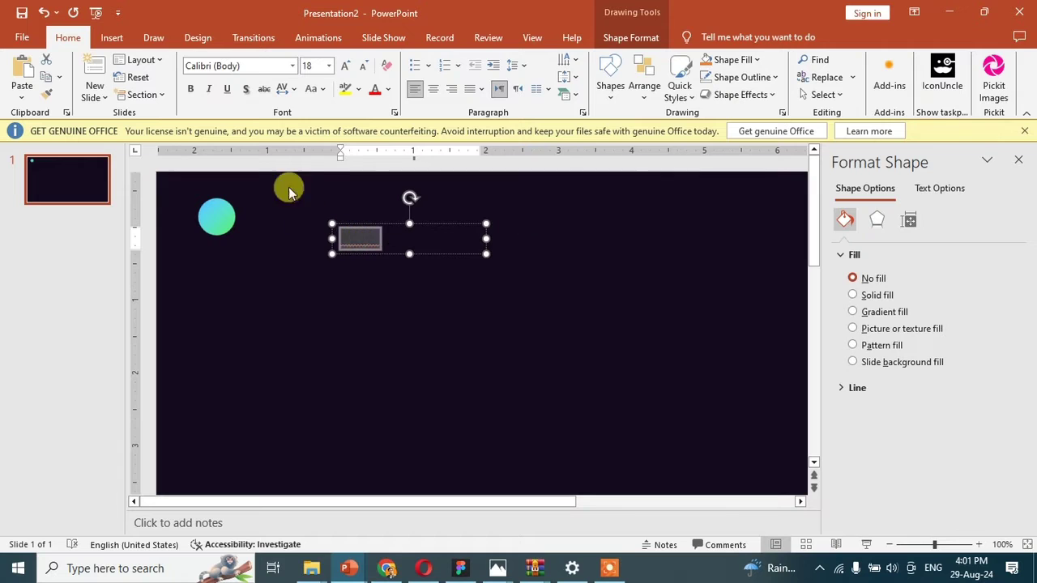
click(391, 92)
click(386, 153)
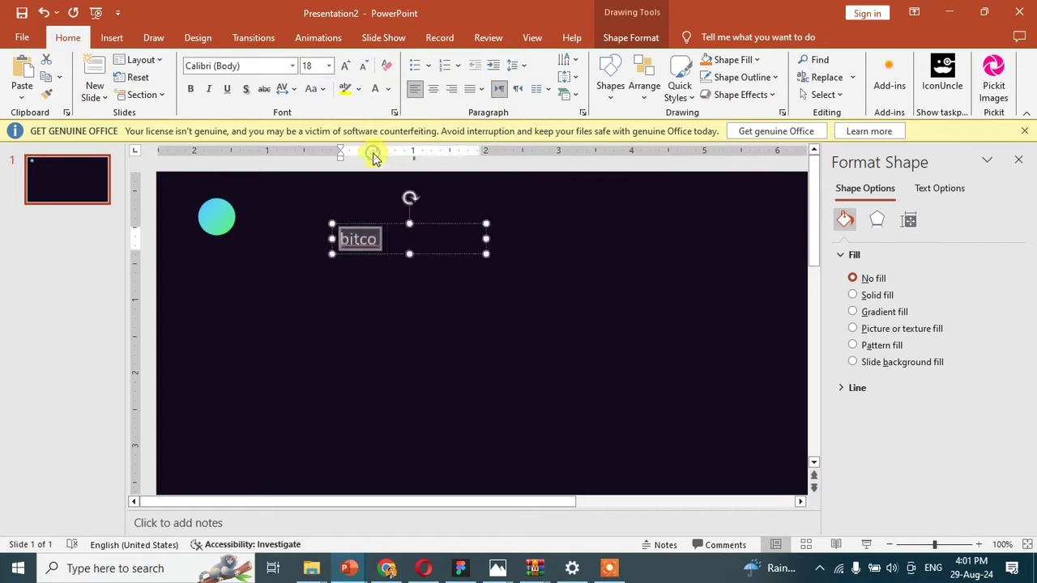
Step: Set the "bitco" text in the Poppins font and make it bold
click(209, 65)
text(Poppins)
key(Return)
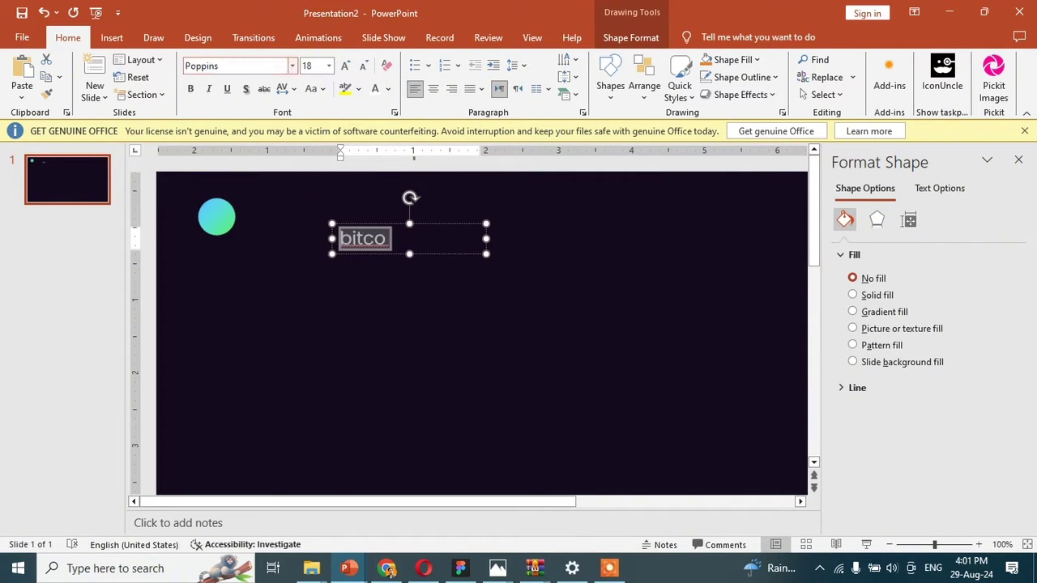
key(ctrl+b)
Step: Place the "bitco" text box directly beside the gradient circle and enlarge its font size to 28
drag(378, 220, 293, 206)
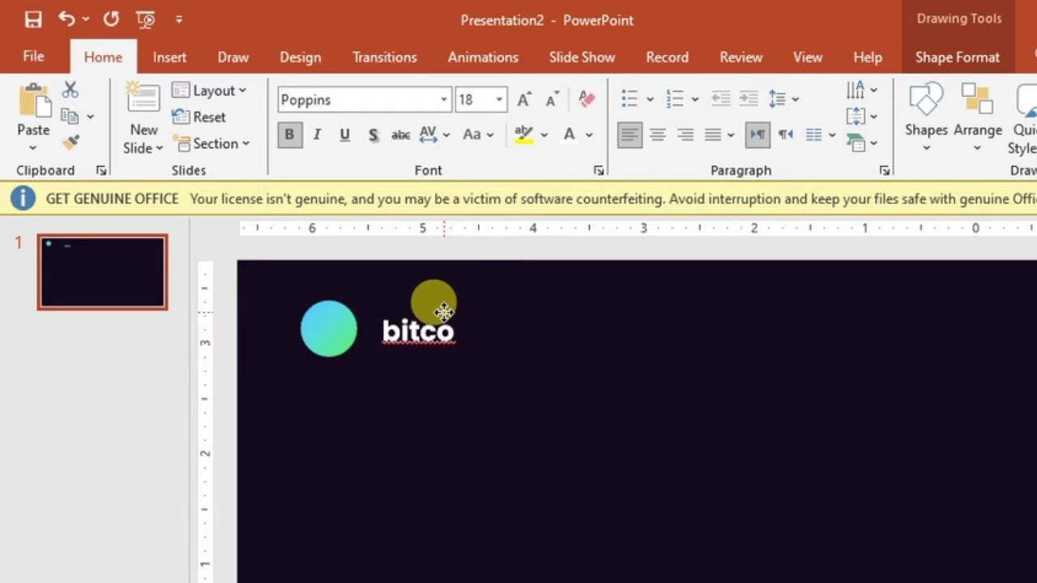
drag(444, 312, 444, 312)
click(523, 100)
click(523, 99)
click(523, 100)
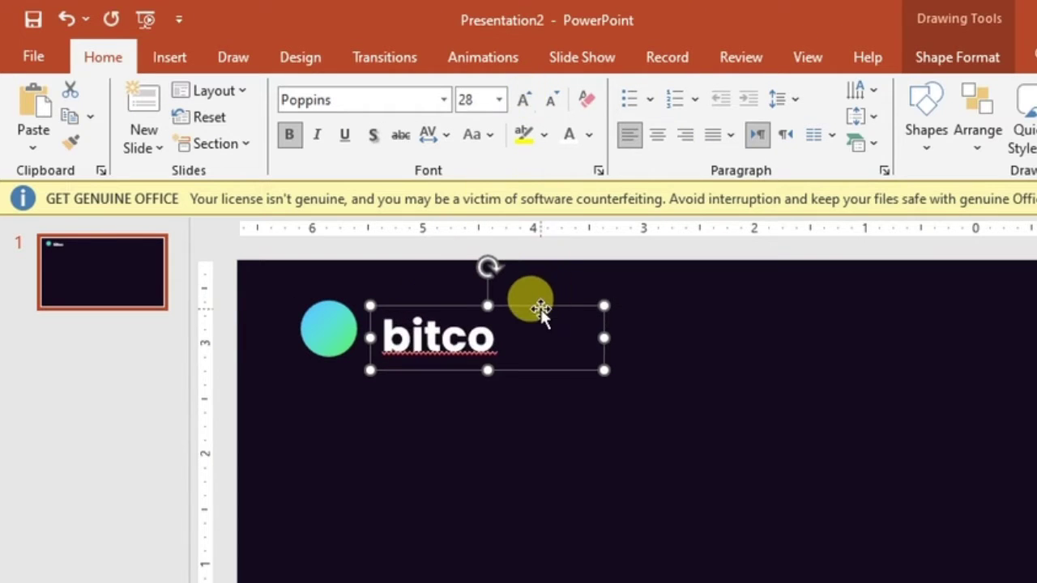
drag(537, 305, 535, 299)
click(660, 428)
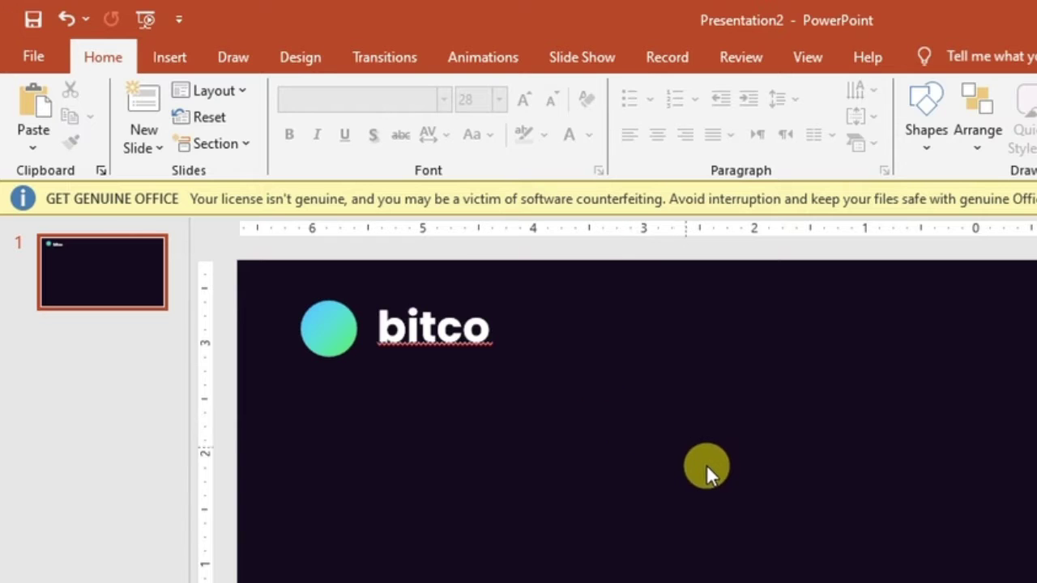
Step: Reduce the "bitco" text to font size 24 and align it closely beside the circle
ctrl+scroll(706, 466, down, 2)
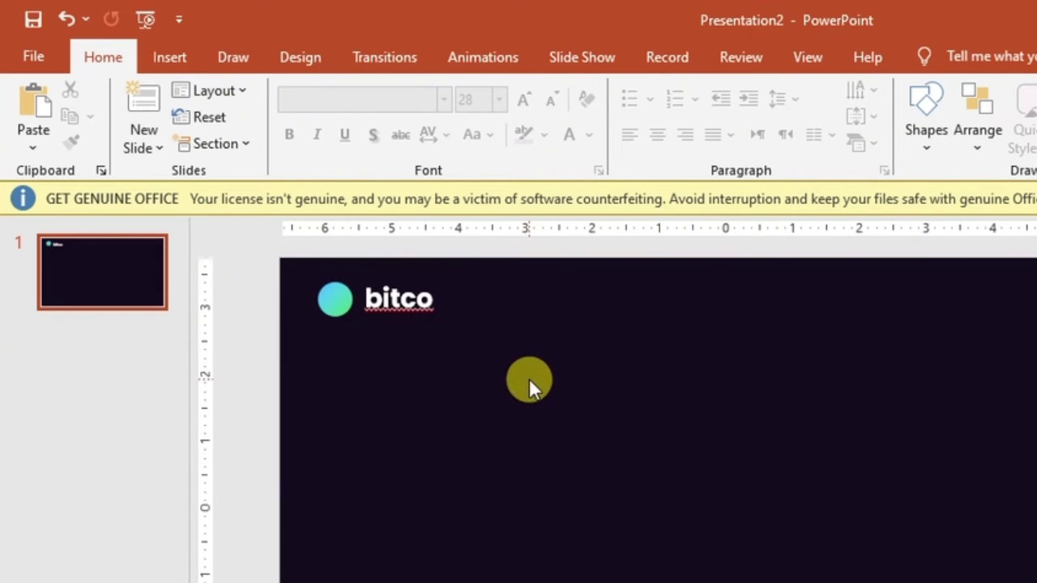
click(398, 298)
double_click(448, 298)
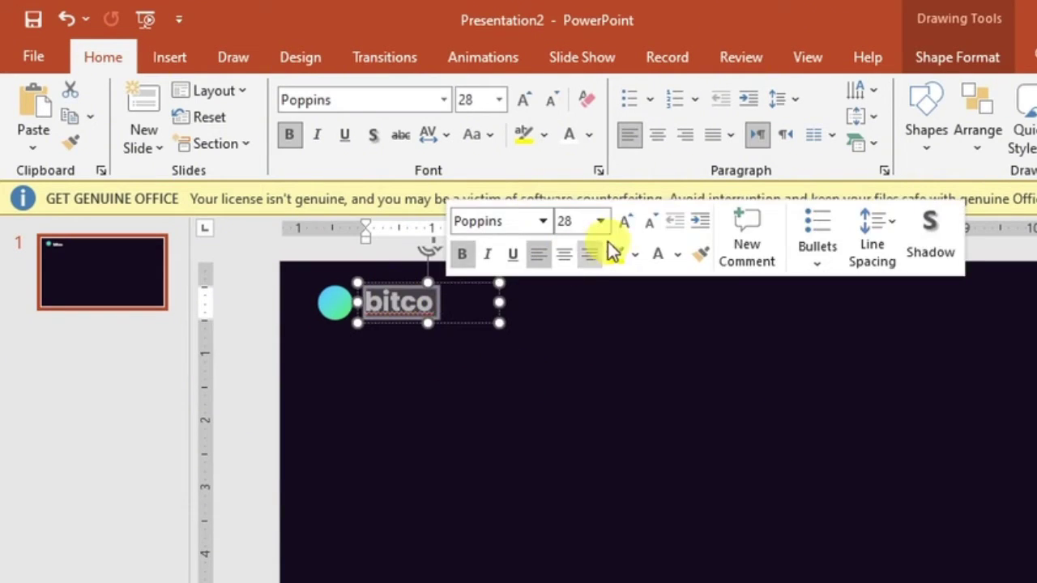
click(648, 222)
click(452, 322)
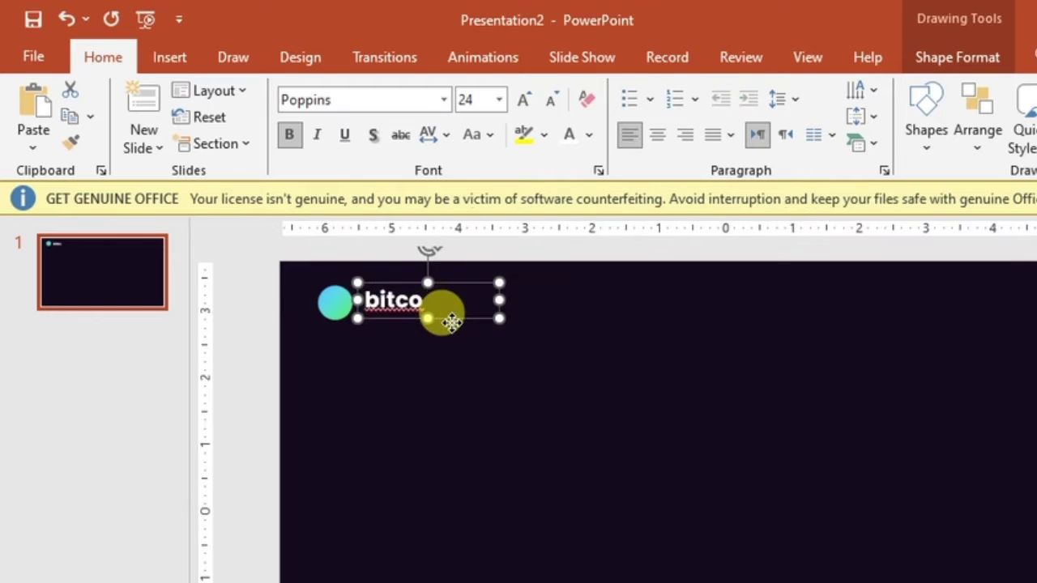
click(495, 371)
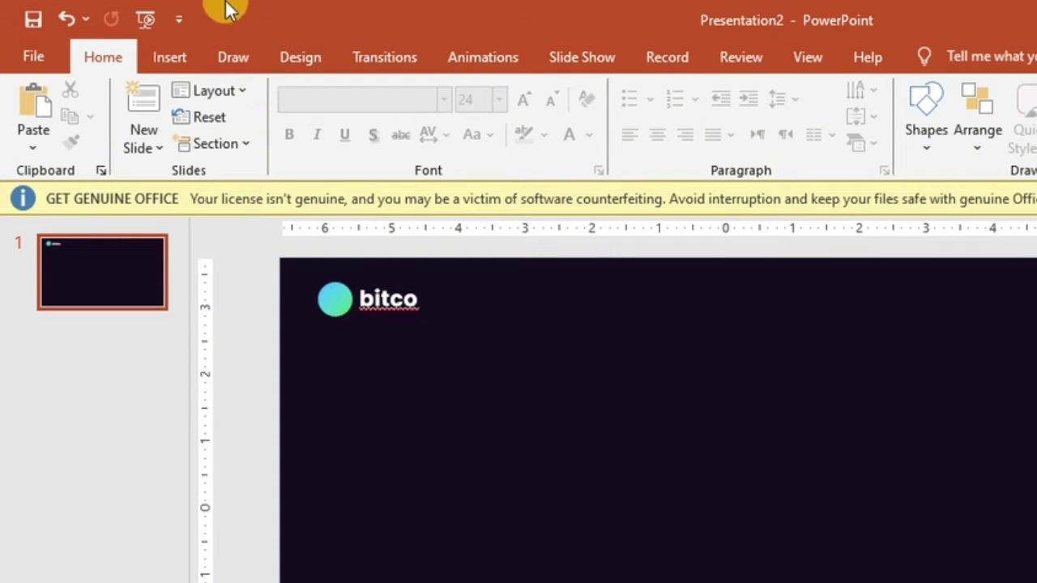
Step: Add a text box reading "Home" in the slide header, beside the "bitco" logo text
click(174, 57)
click(852, 130)
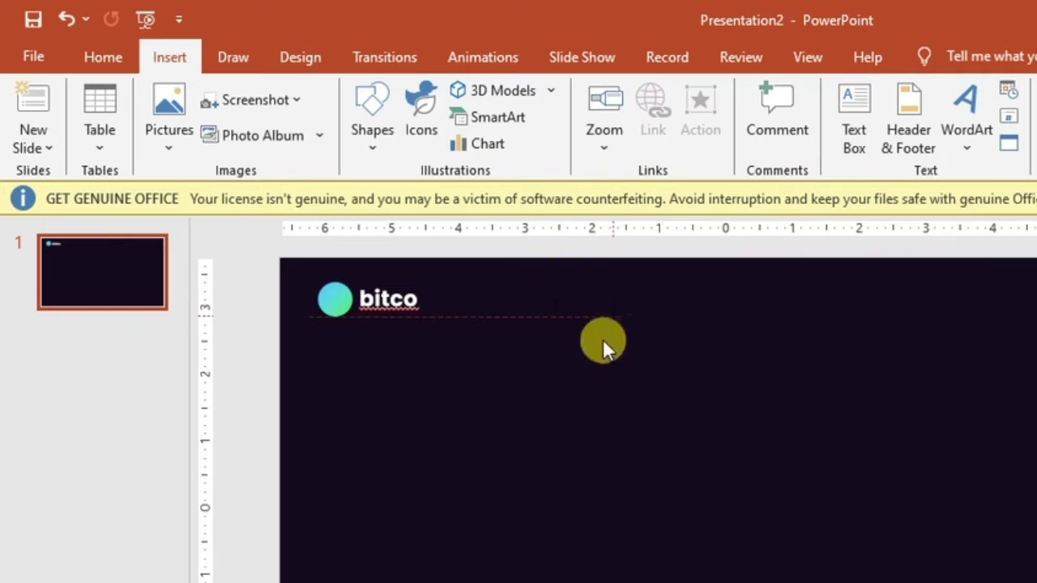
click(561, 311)
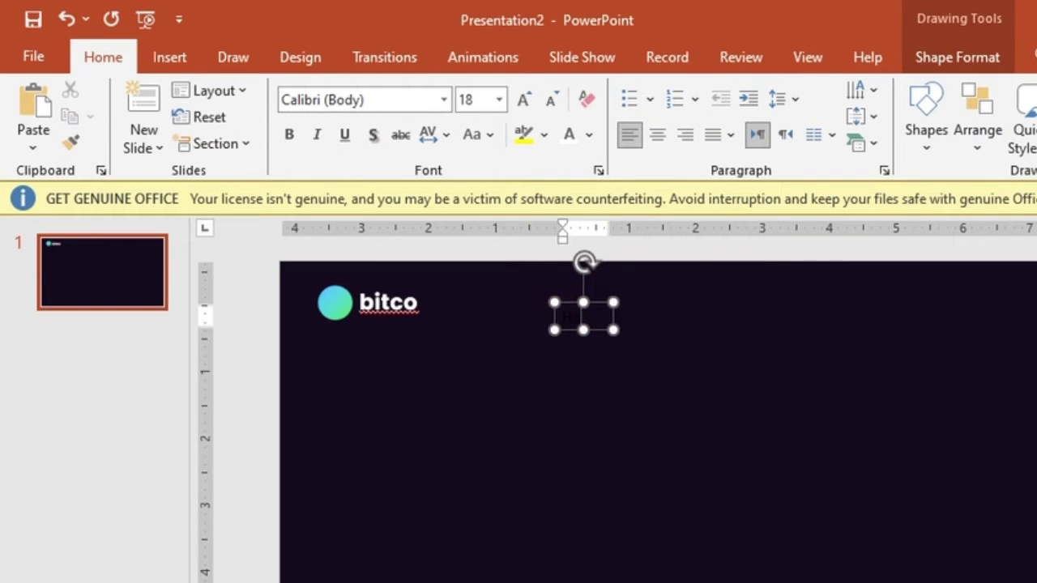
Step: Set the "Home" text in the Poppins font and reduce its font size by two steps
double_click(591, 312)
click(405, 101)
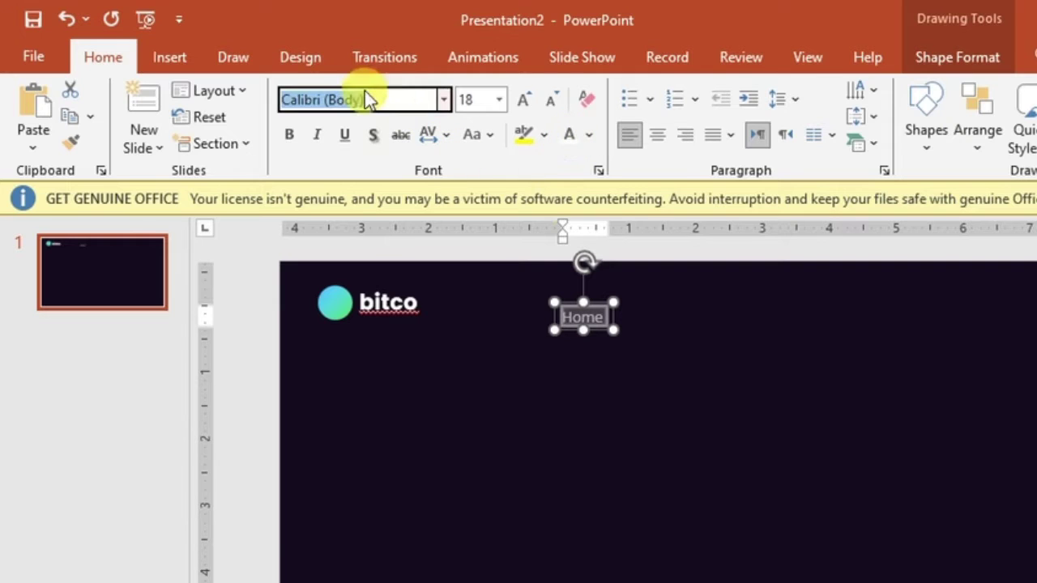
text(Poppins)
key(Return)
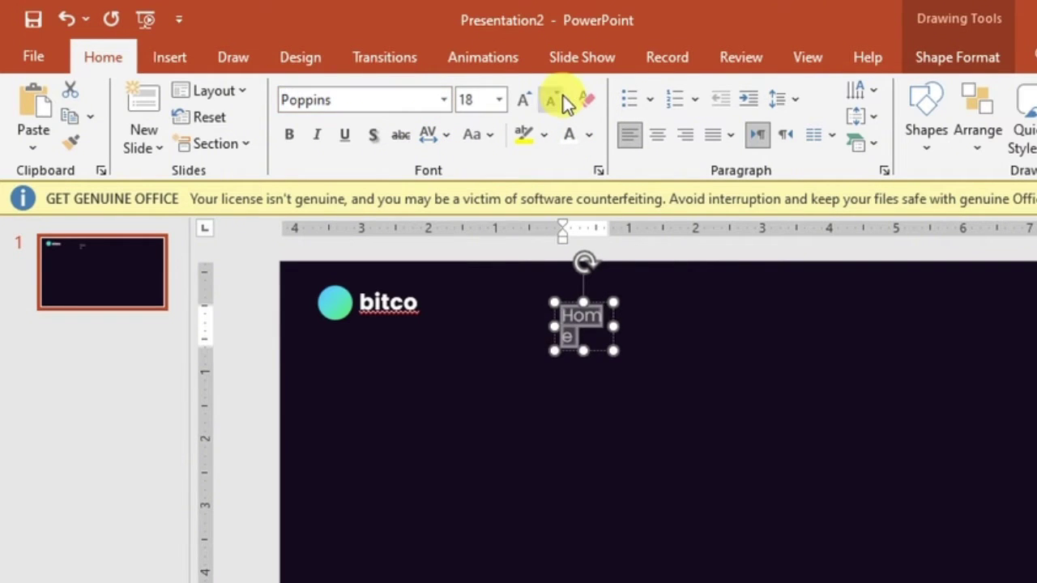
click(554, 102)
click(554, 102)
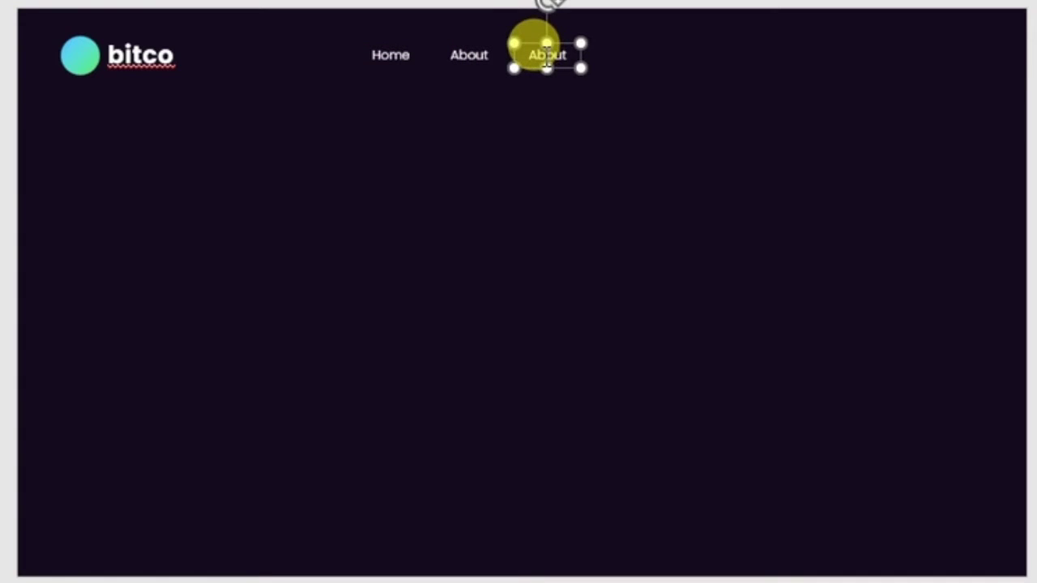
Step: Change the duplicated "About" menu item to "Service" and duplicate it as a "Team" item
double_click(547, 57)
text(Service)
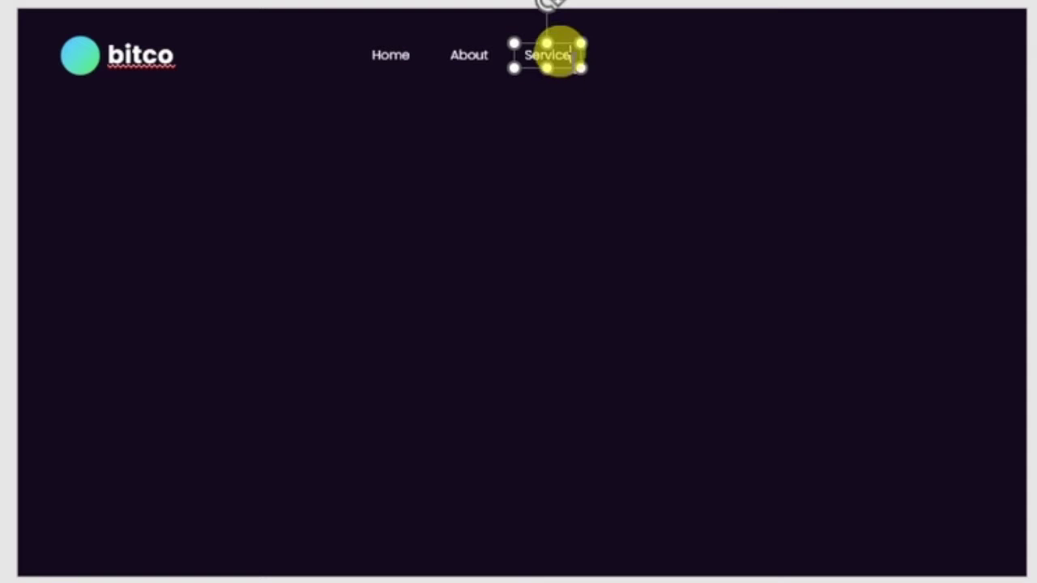
key(ctrl+d)
double_click(613, 65)
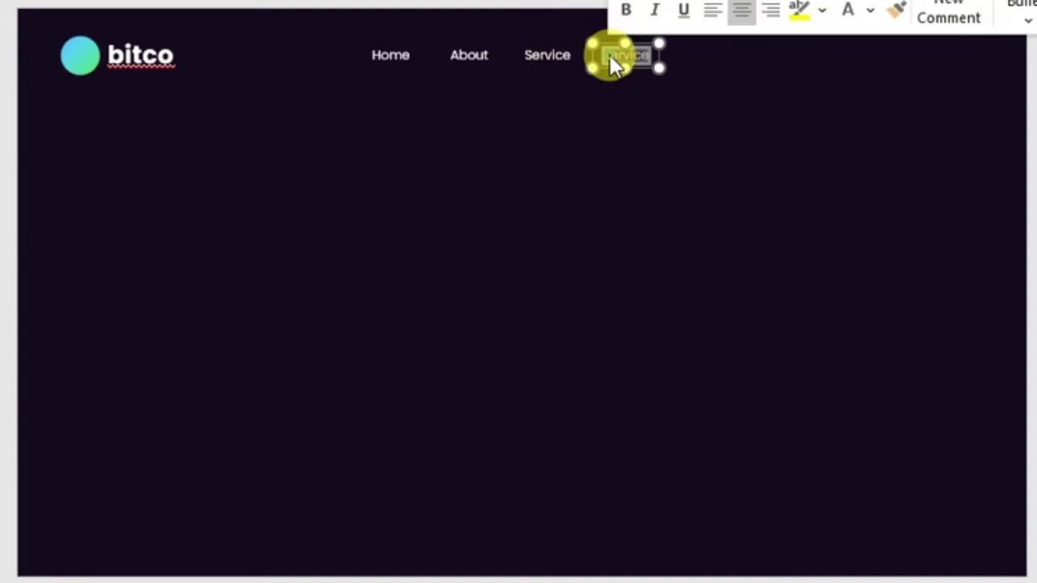
text(Team)
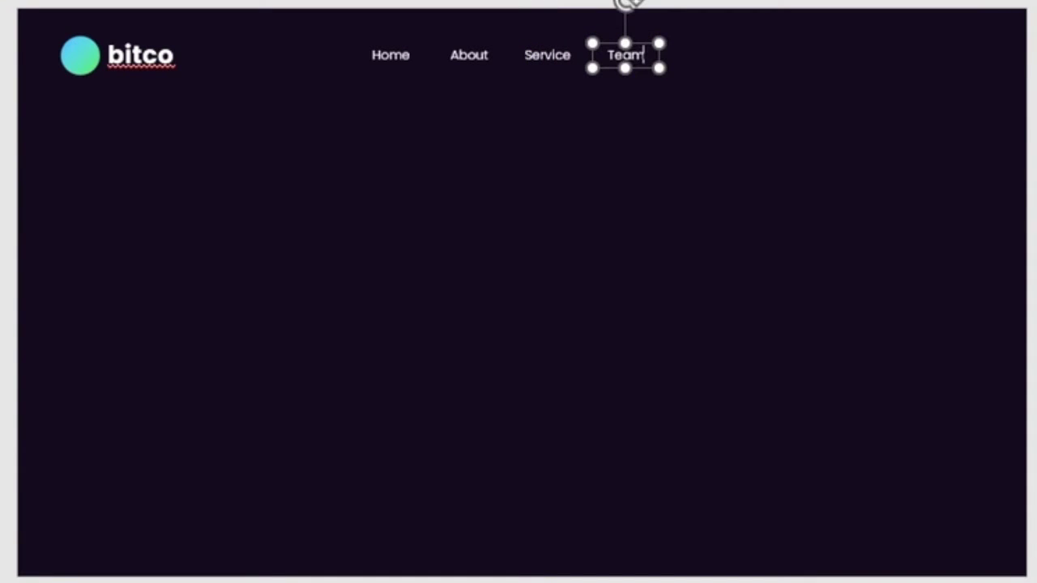
Step: Duplicate the "Team" item as "Contact" and widen its text box so the word fits on one line
click(646, 65)
key(ctrl+d)
double_click(696, 57)
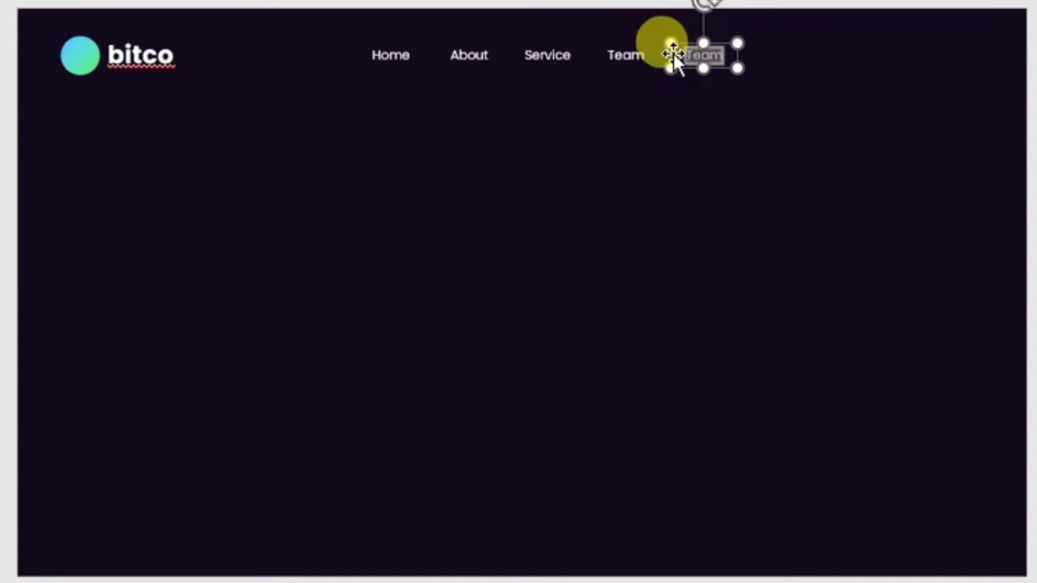
text(Contact)
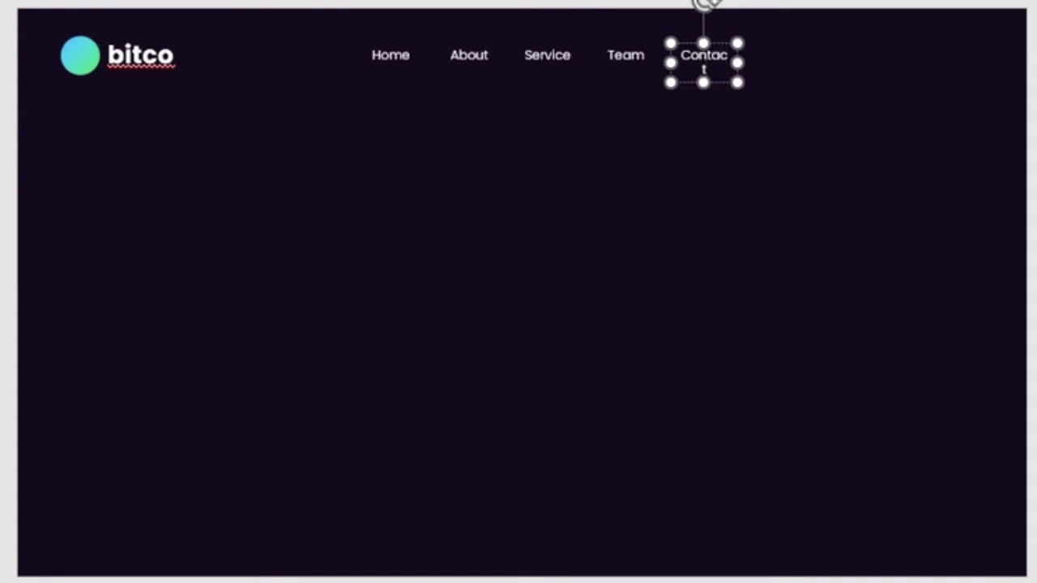
drag(735, 54, 749, 58)
click(821, 43)
Step: Align the logo circle, the "bitco" text and all five menu items to their common vertical middle
drag(589, 120, 18, 141)
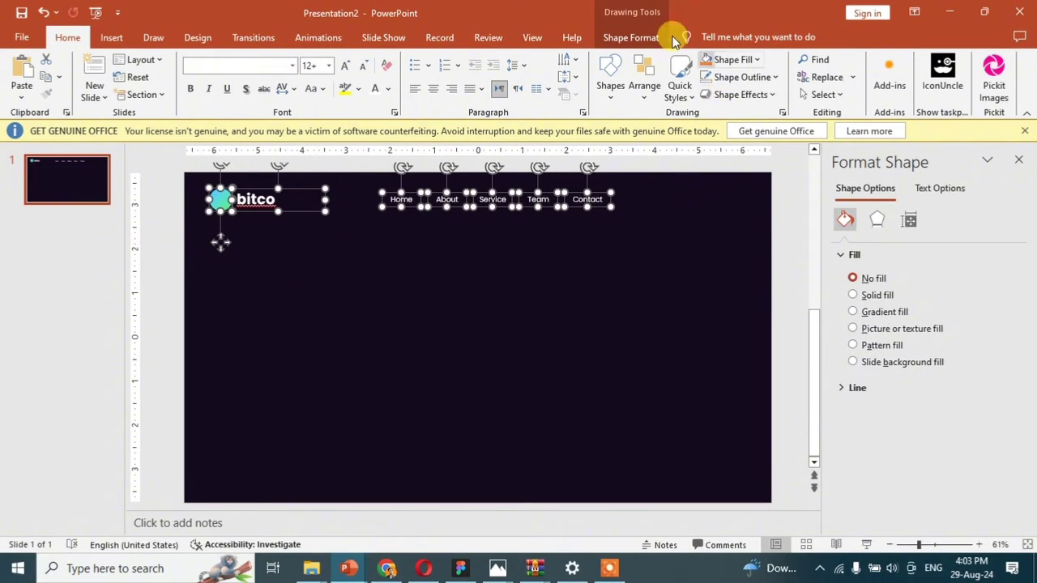
click(648, 37)
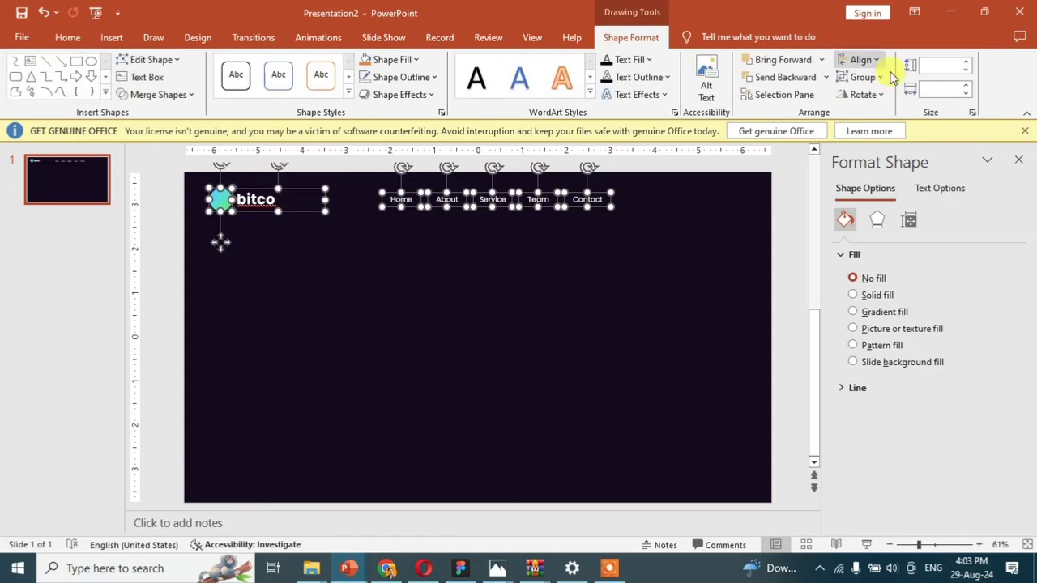
click(862, 59)
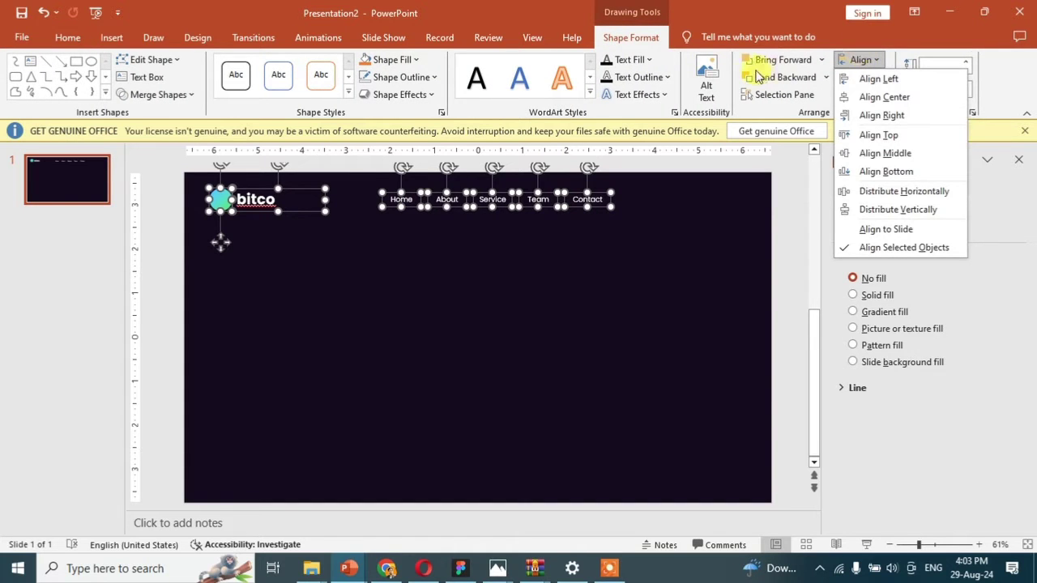
click(891, 153)
Step: Align the five menu items, "Home" to "Contact", to their middle and group them
drag(676, 186, 360, 254)
click(652, 38)
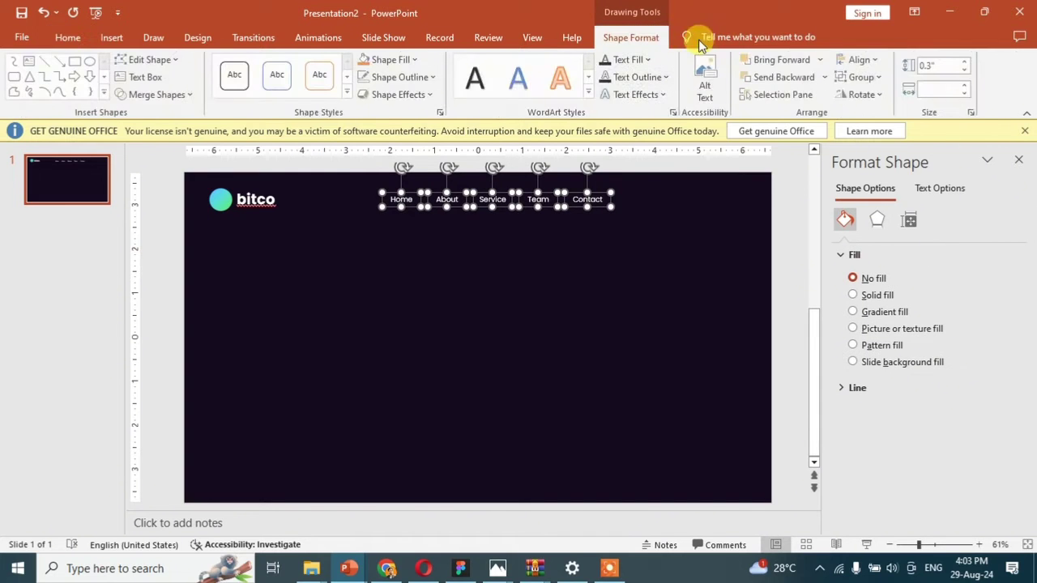
click(875, 62)
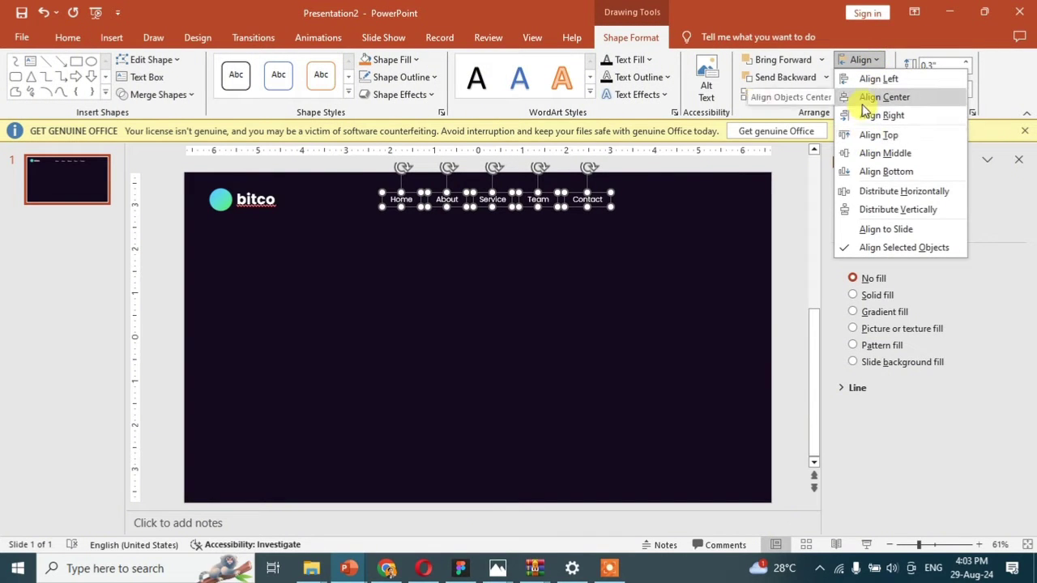
click(879, 153)
key(ctrl+g)
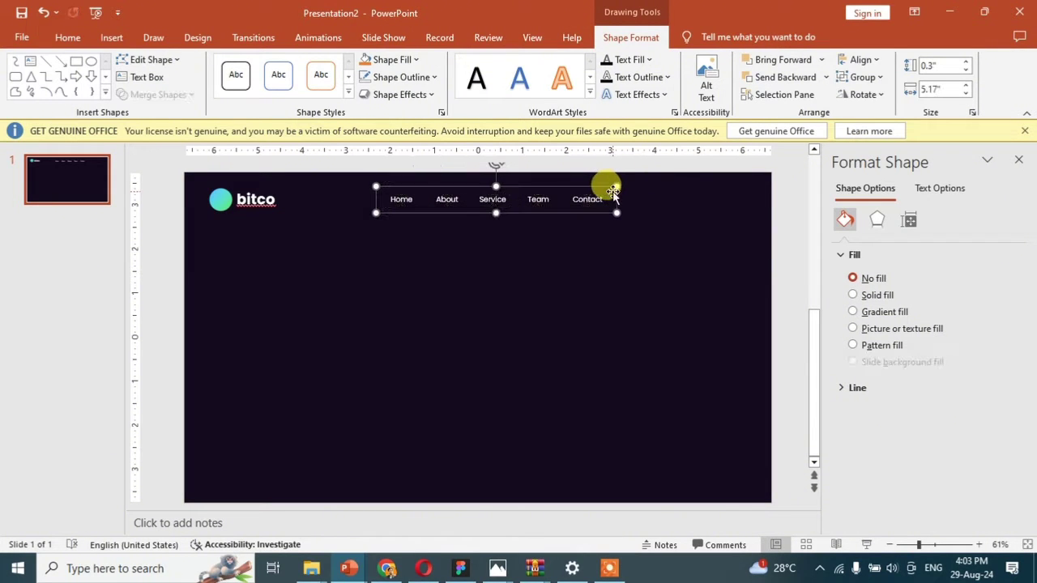
Step: Centre the menu group horizontally on the slide
click(859, 62)
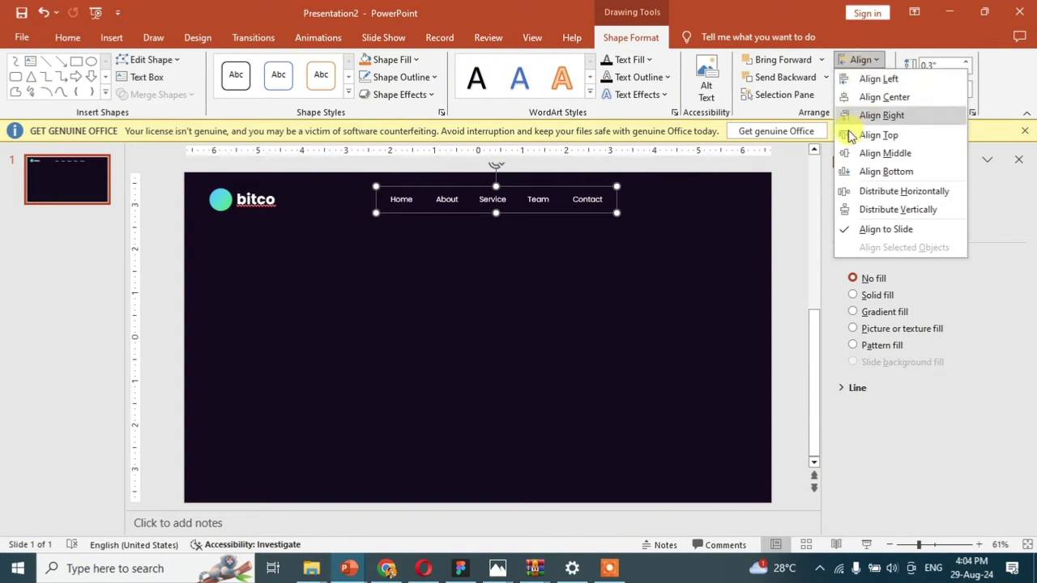
click(881, 97)
click(516, 259)
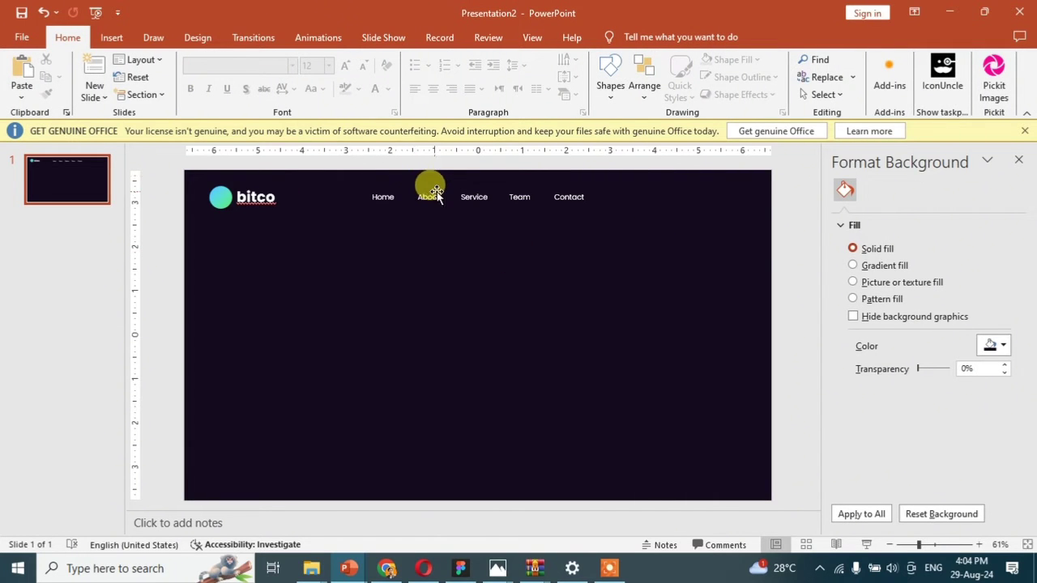
Step: Copy the "Contact" menu text and paste it as a separate text box on the slide
click(577, 196)
click(571, 195)
double_click(577, 200)
key(ctrl+c)
click(562, 259)
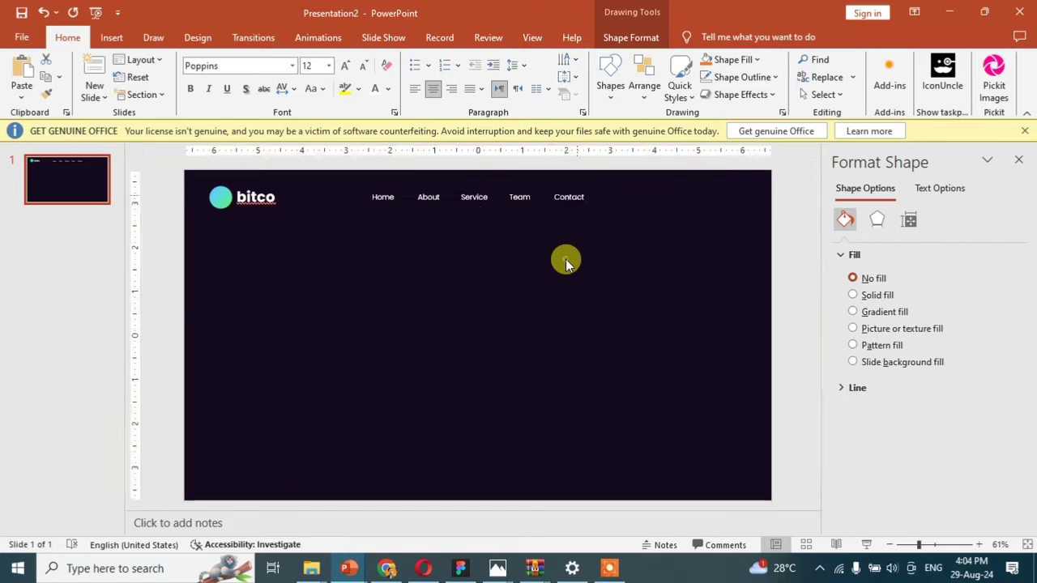
key(ctrl+v)
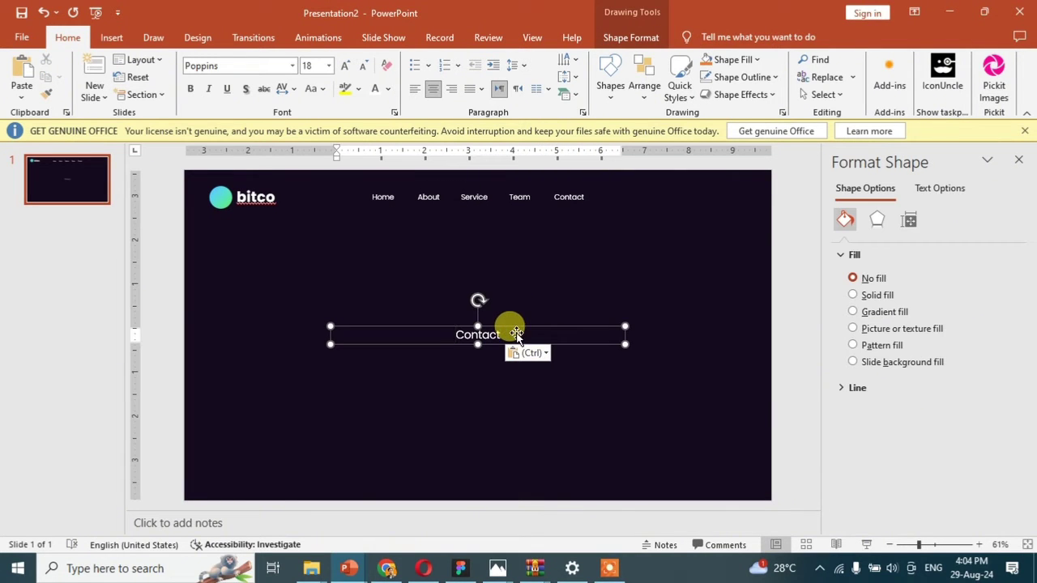
Step: Reduce the pasted text to font size 12 and change its wording to "Login"
click(359, 65)
click(359, 65)
click(360, 65)
click(360, 65)
mouse_move(478, 332)
mouse_down()
mouse_move(511, 189)
mouse_move(480, 324)
mouse_up()
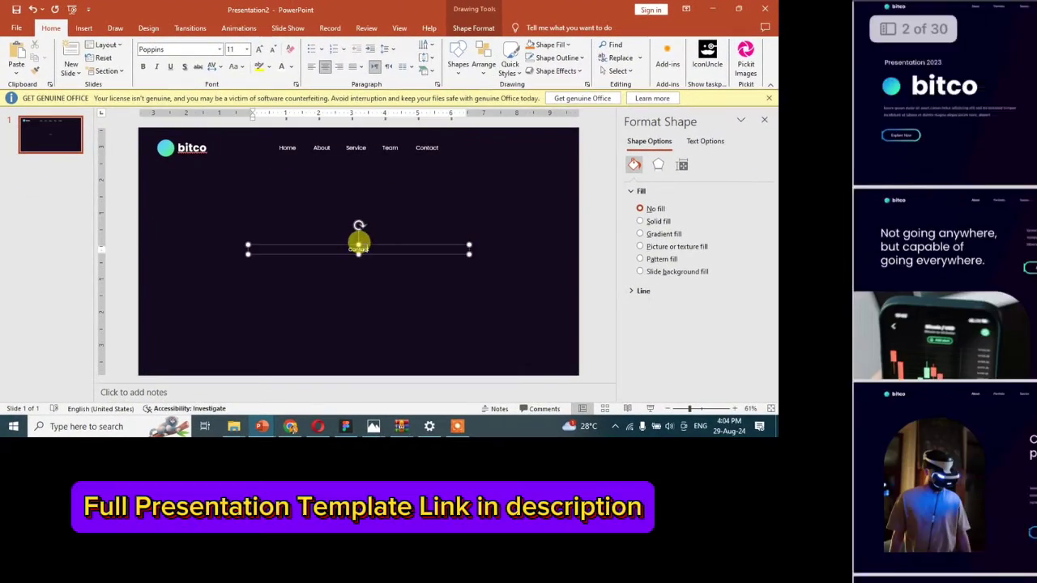
click(259, 50)
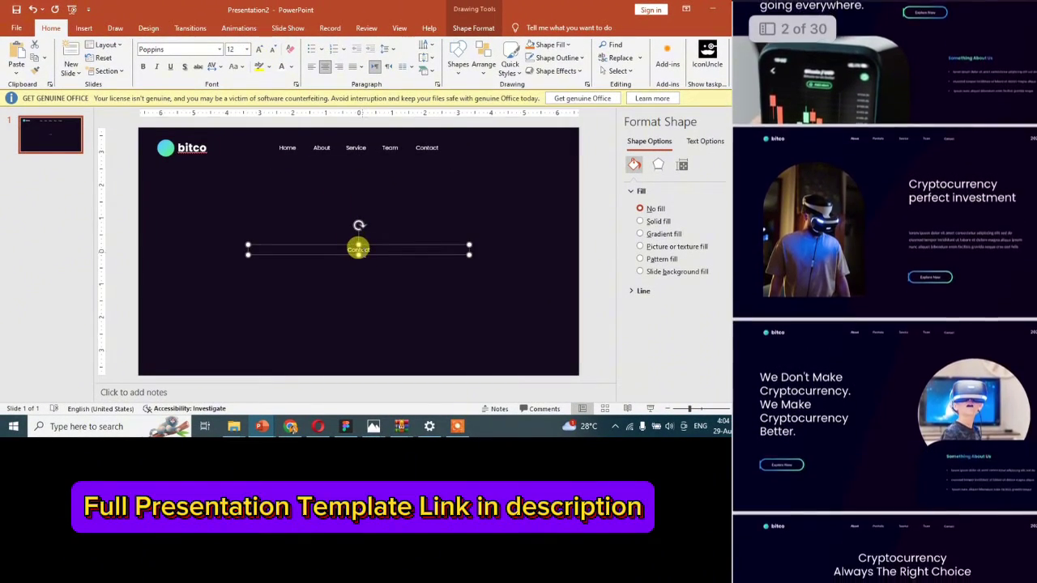
double_click(358, 248)
text(Login)
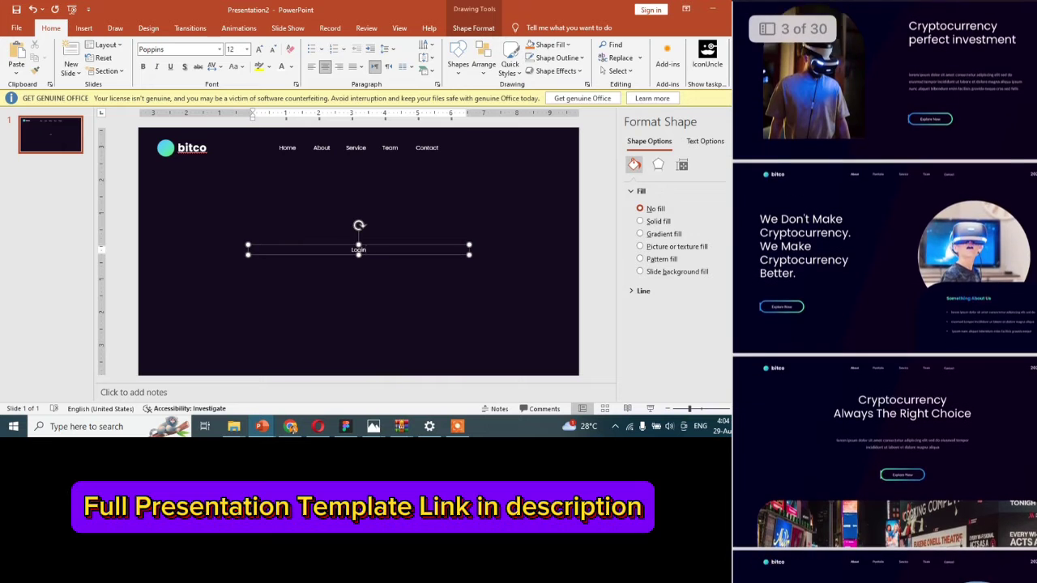
Step: Narrow the "Login" text box and place it in the header row, beyond the "Contact" item
drag(469, 249, 414, 262)
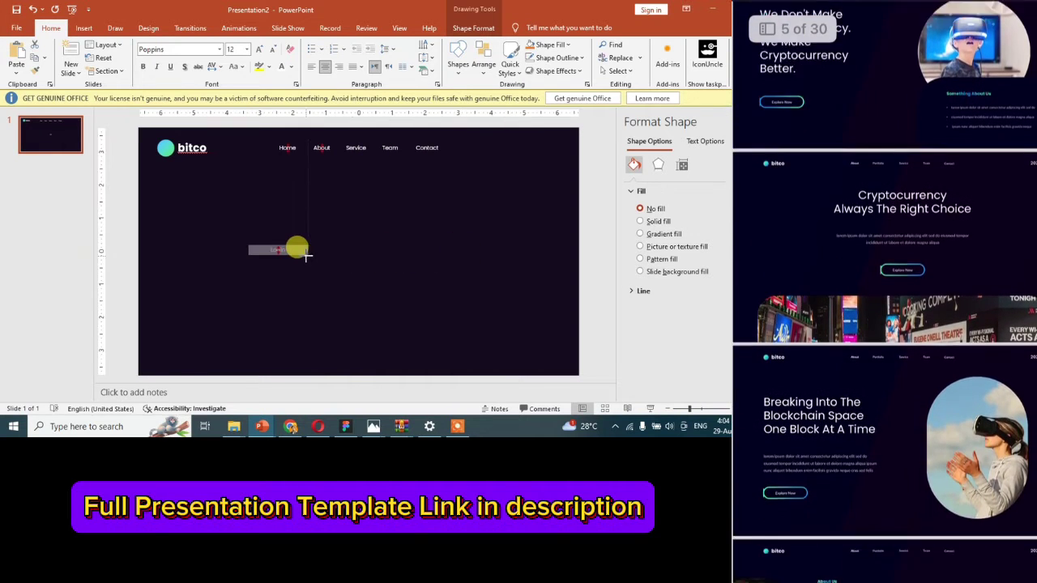
drag(306, 256, 278, 254)
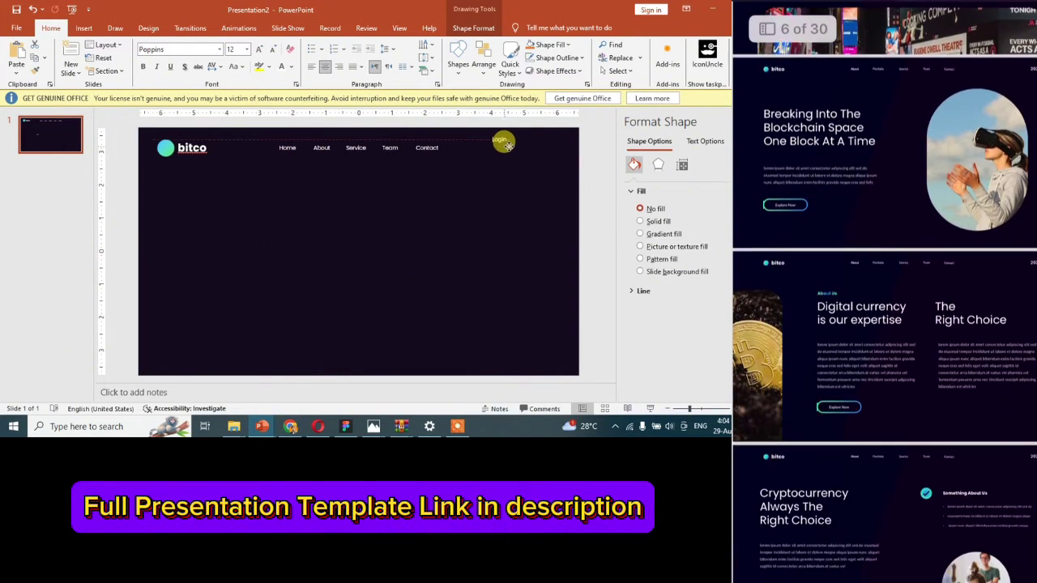
click(520, 153)
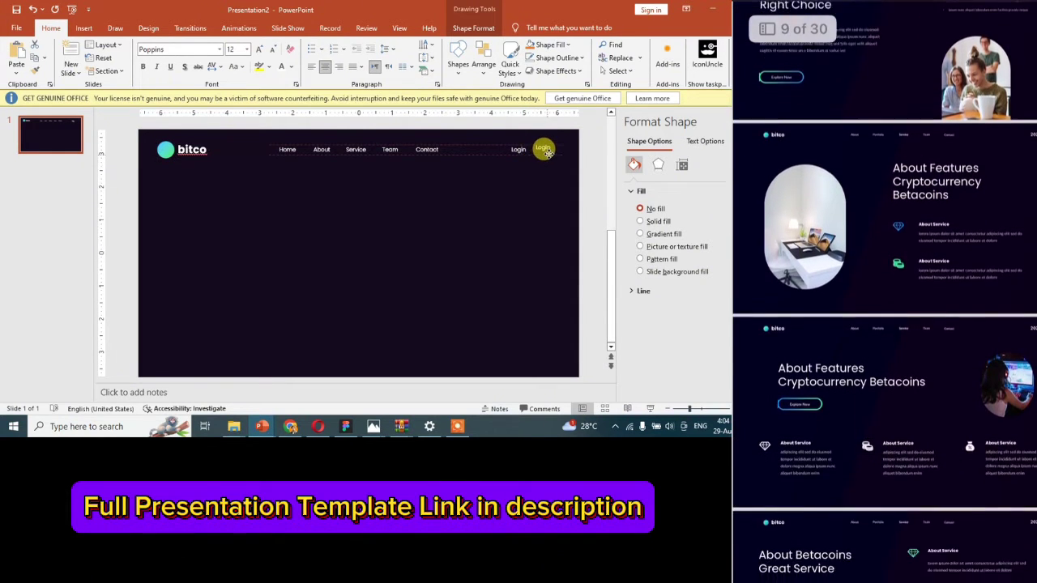
click(541, 157)
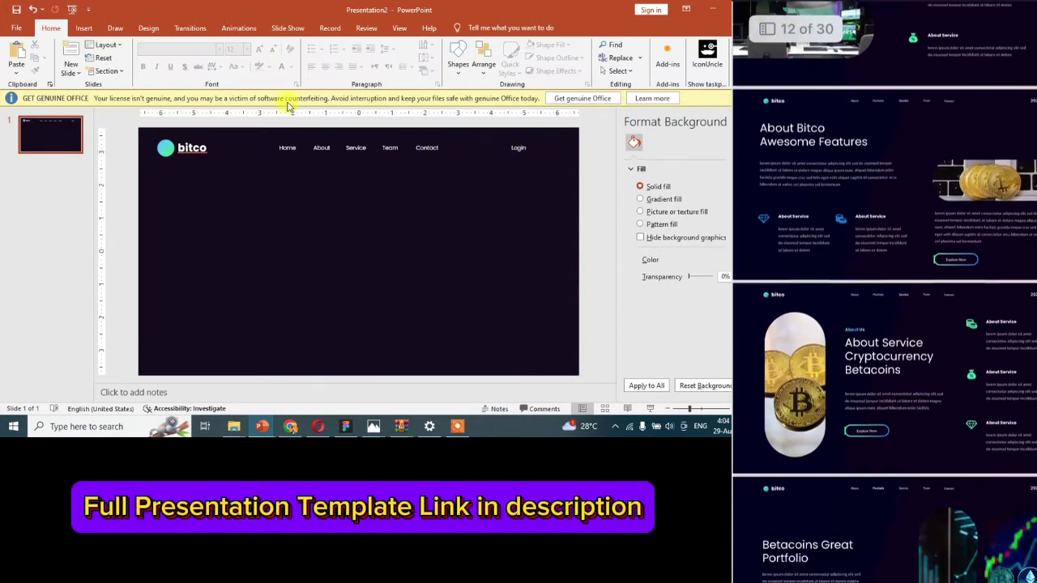
Step: Draw a rounded rectangle about 0.3" high and 0.86" wide over the "Login" text
click(85, 27)
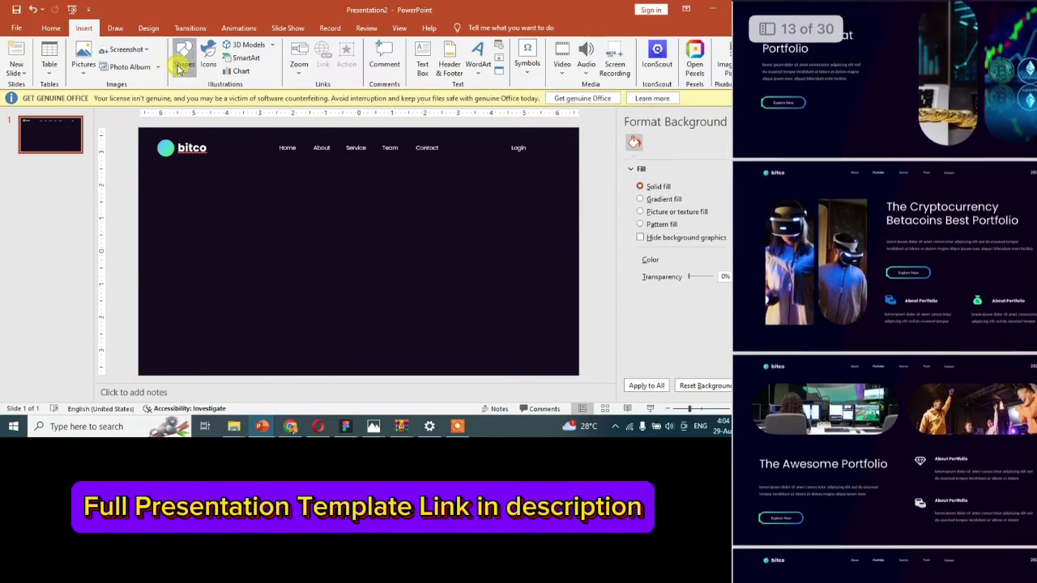
click(184, 57)
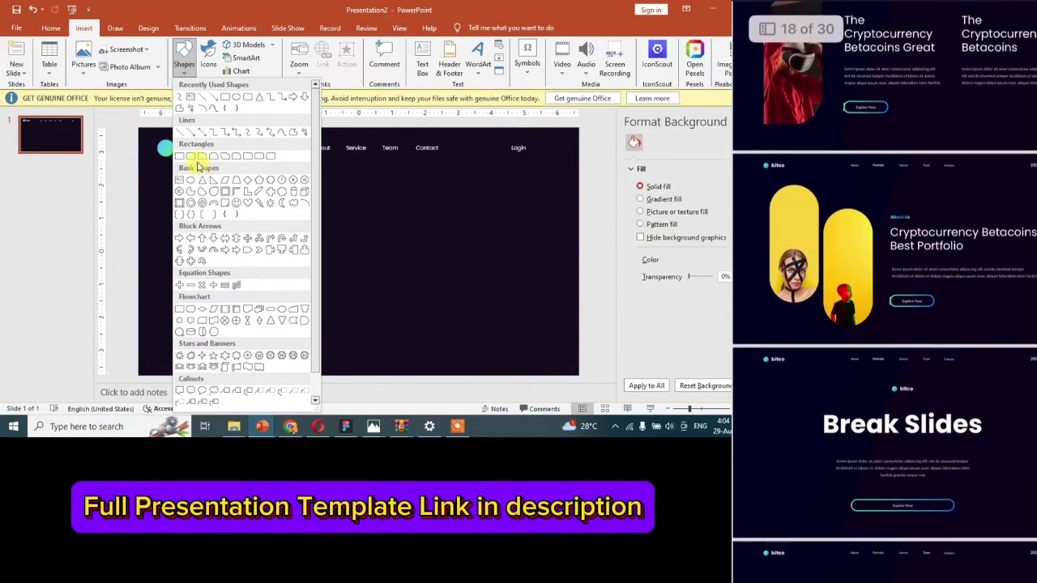
click(193, 158)
scroll(519, 168, up, 3)
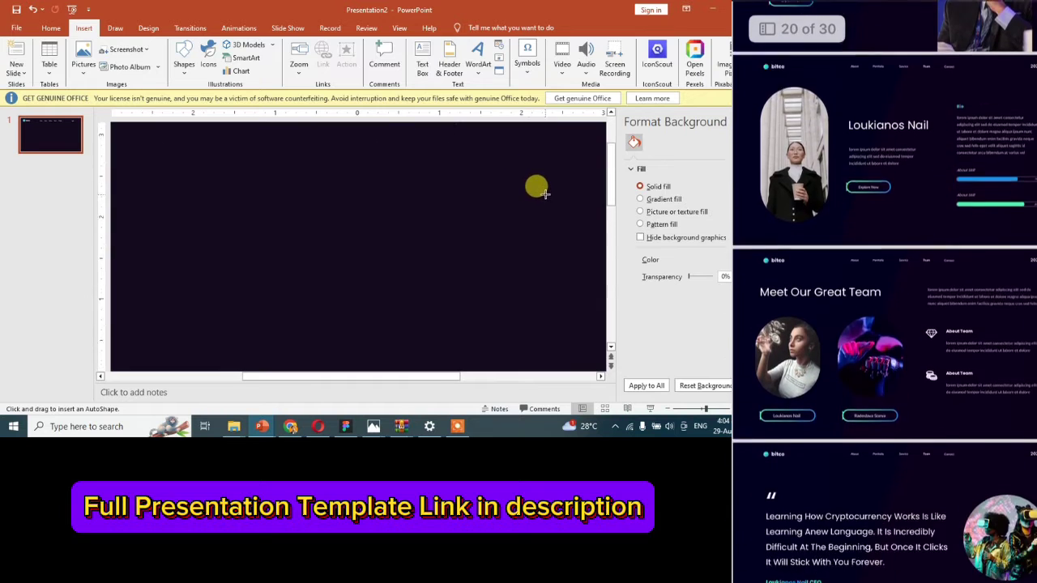
drag(400, 377, 527, 329)
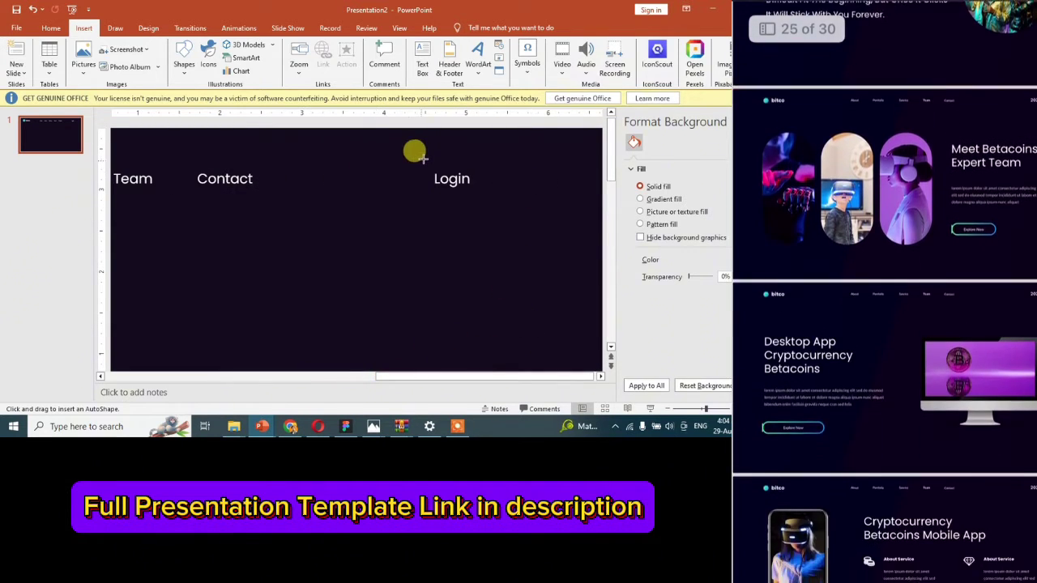
drag(423, 166, 496, 192)
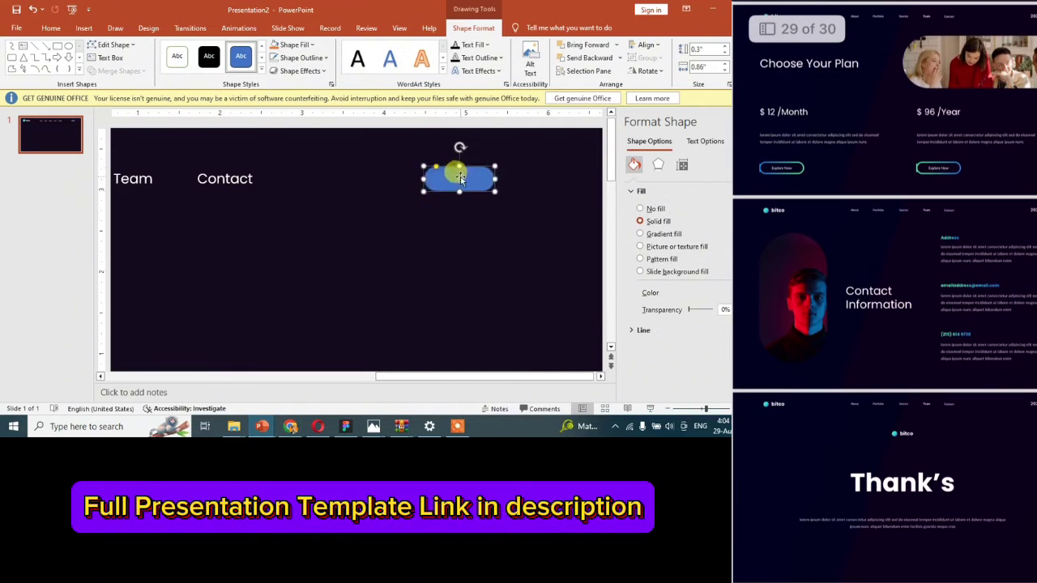
Step: Remove the rounded rectangle's fill and give it a white outline
right_click(460, 177)
click(499, 100)
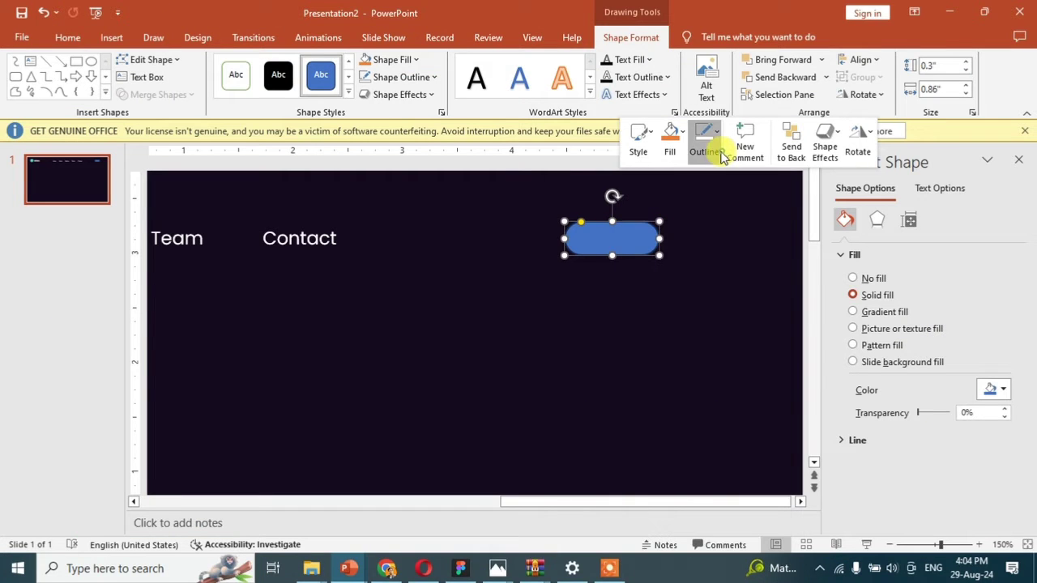
click(670, 150)
click(688, 390)
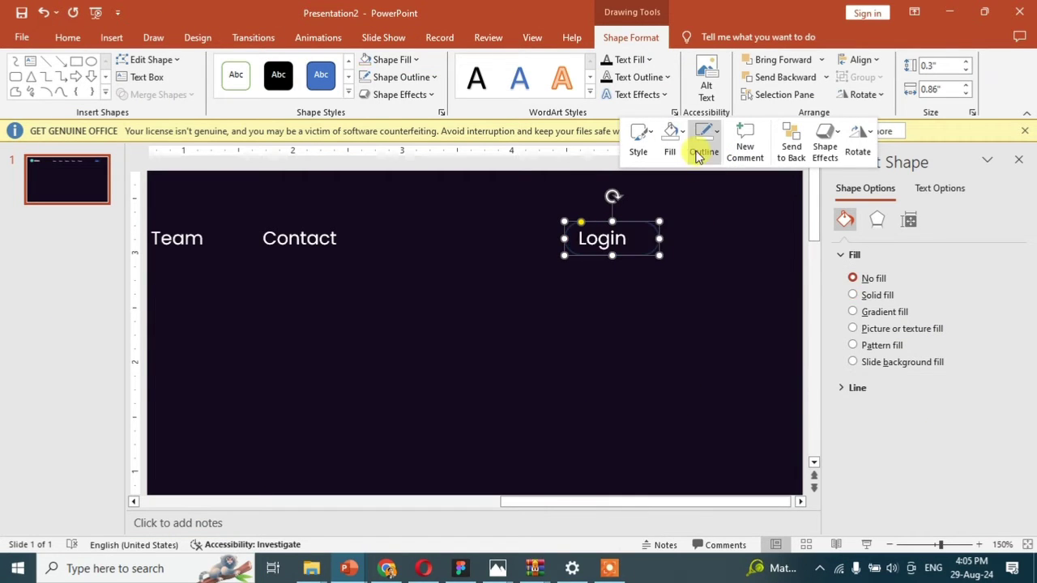
click(698, 154)
click(692, 219)
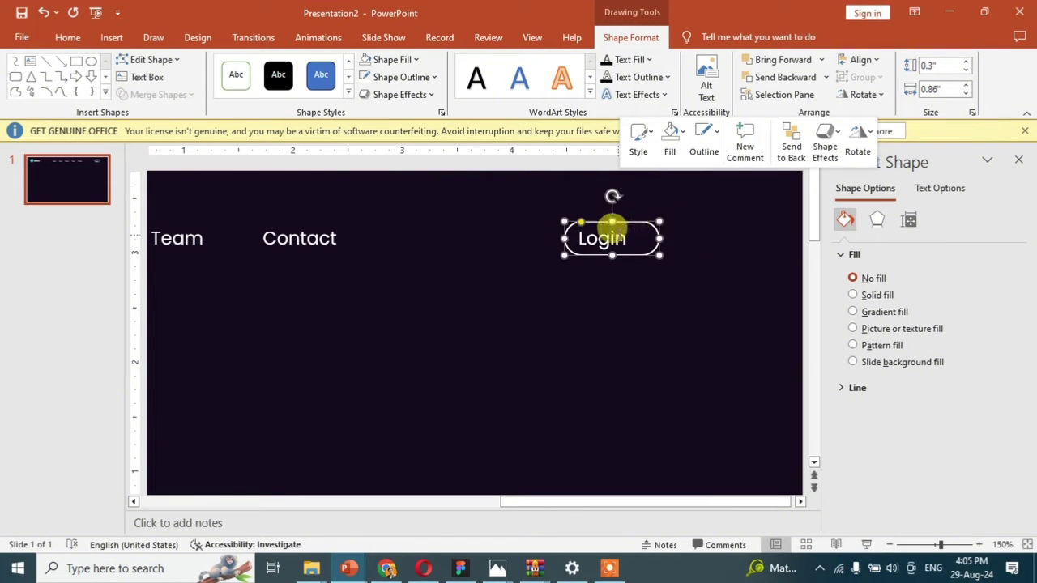
Step: Reduce the "Login" text to font size 11
double_click(612, 224)
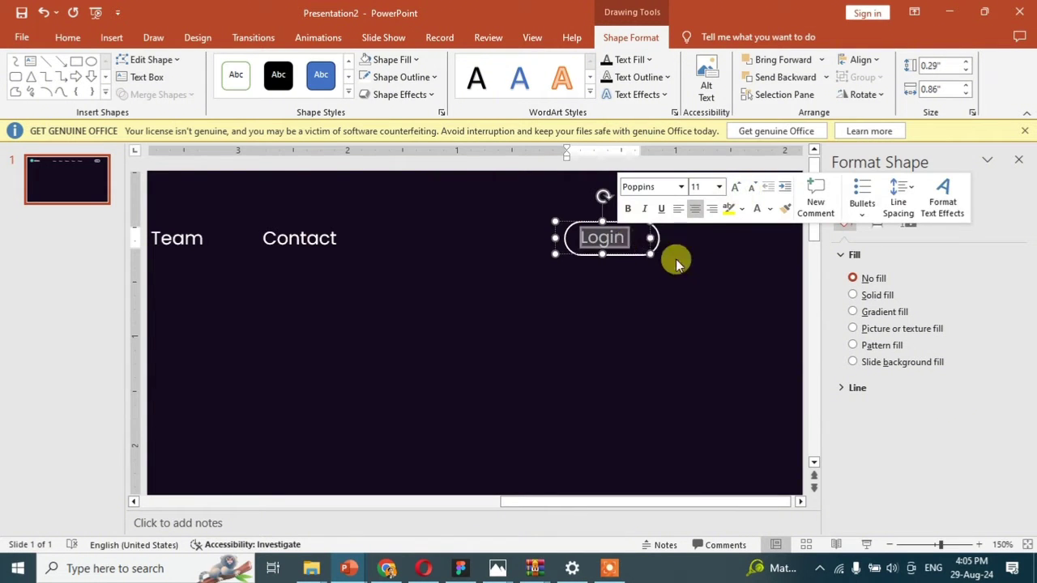
click(704, 290)
Step: Align the "Login" text and its rounded outline by their centers and middles, and group them into one button
click(519, 185)
click(601, 245)
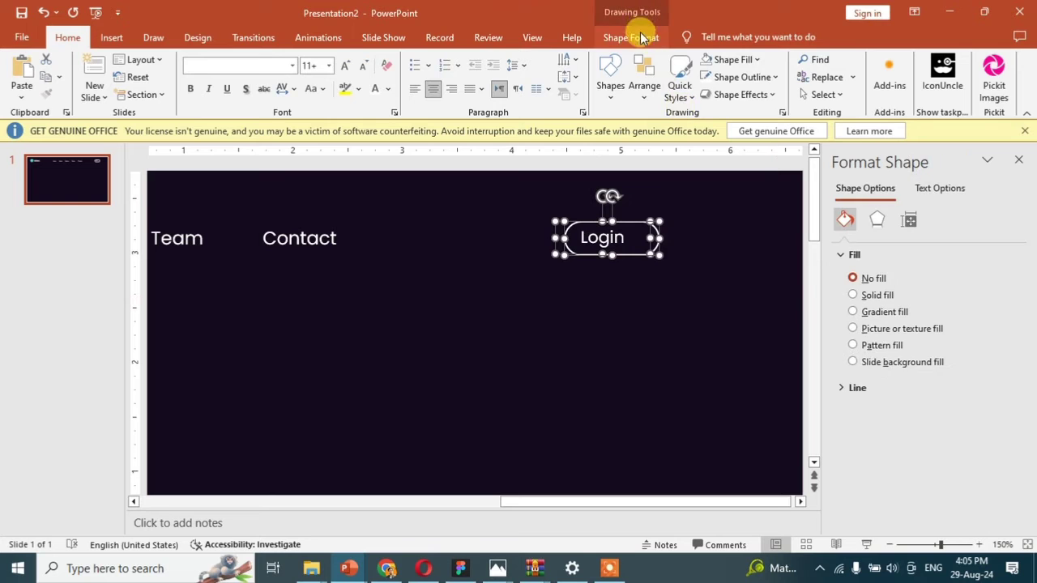
click(636, 35)
click(864, 60)
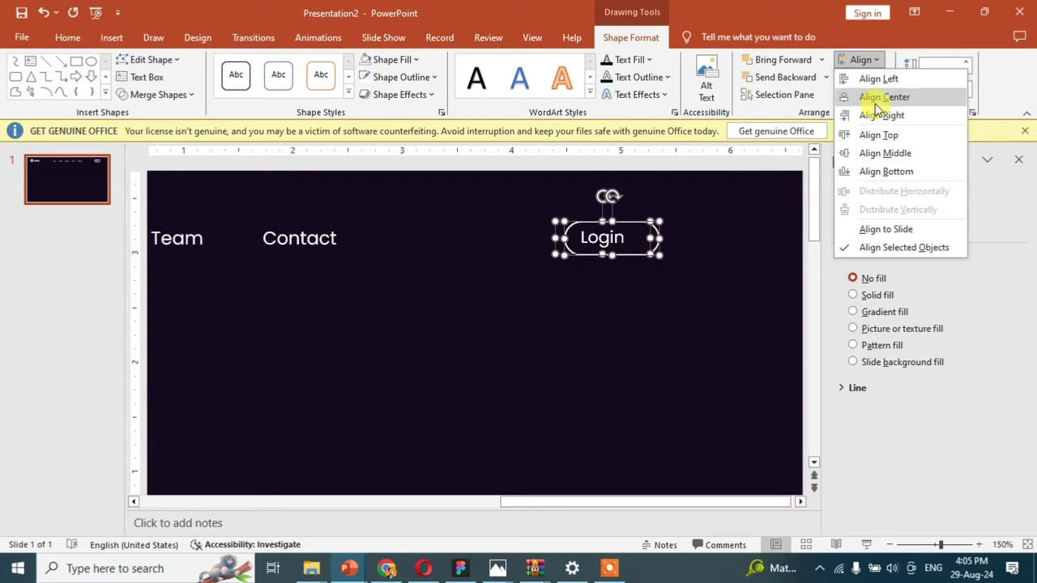
click(873, 97)
click(861, 60)
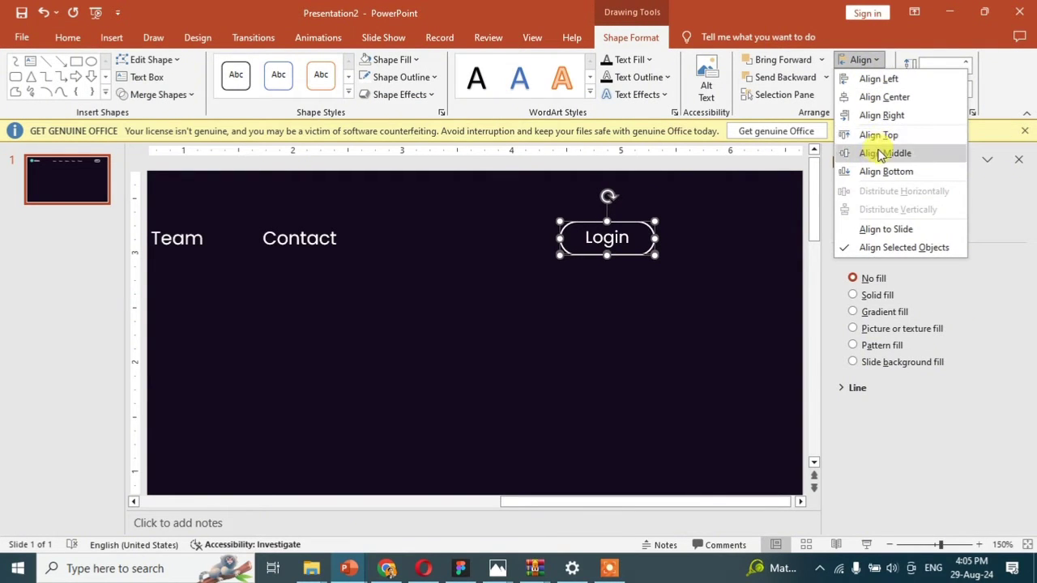
click(881, 155)
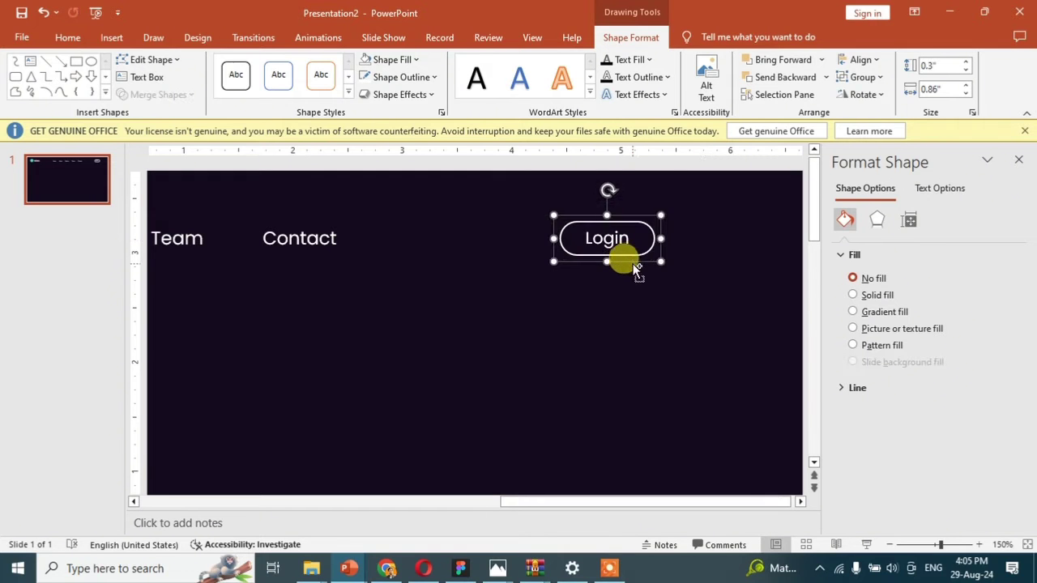
Step: Duplicate the Login button just beyond the original and change the copy's text to "Sign Up"
drag(631, 266, 717, 253)
double_click(716, 248)
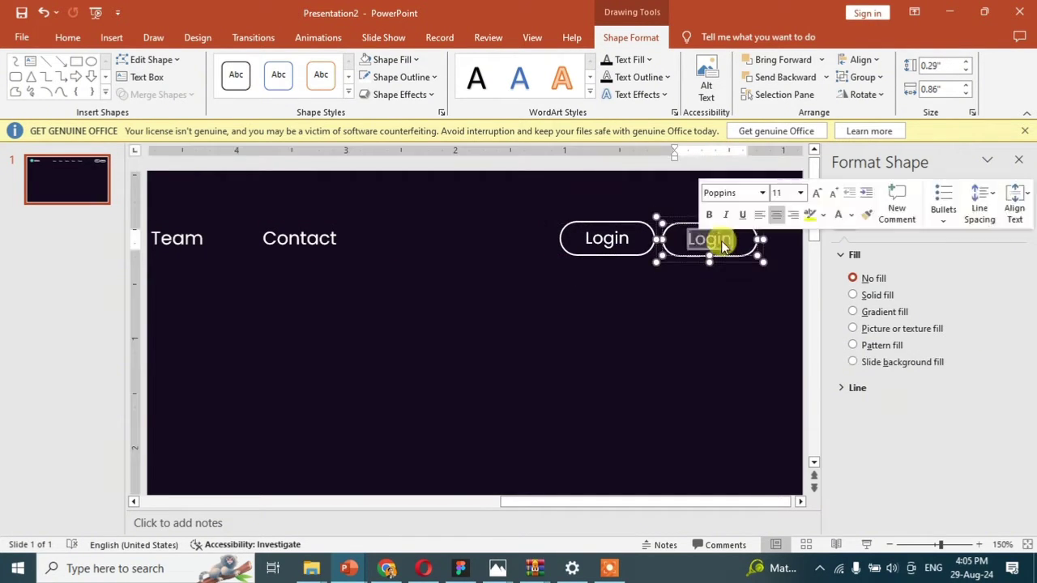
text(Sign Up)
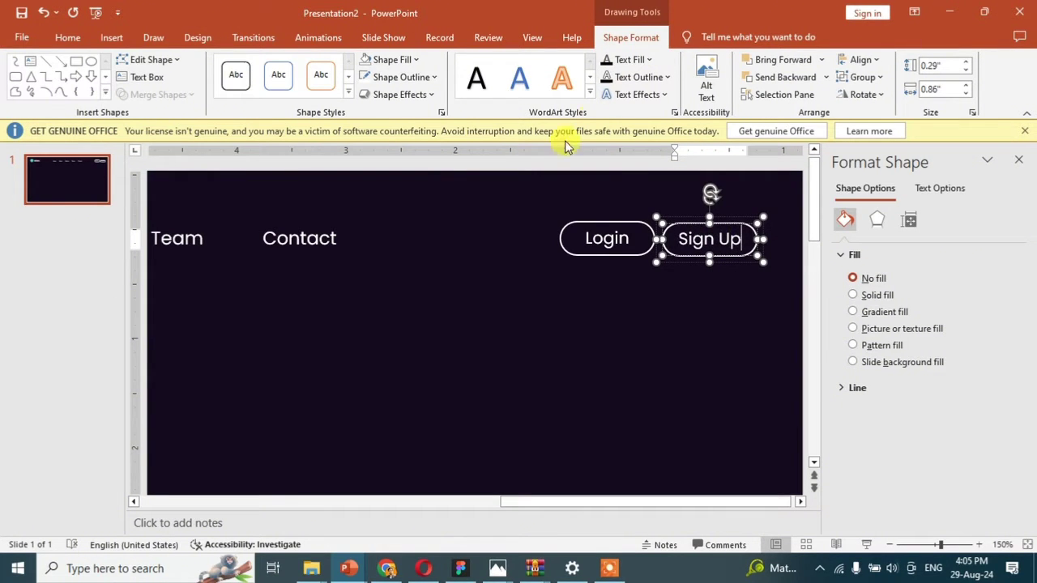
click(710, 275)
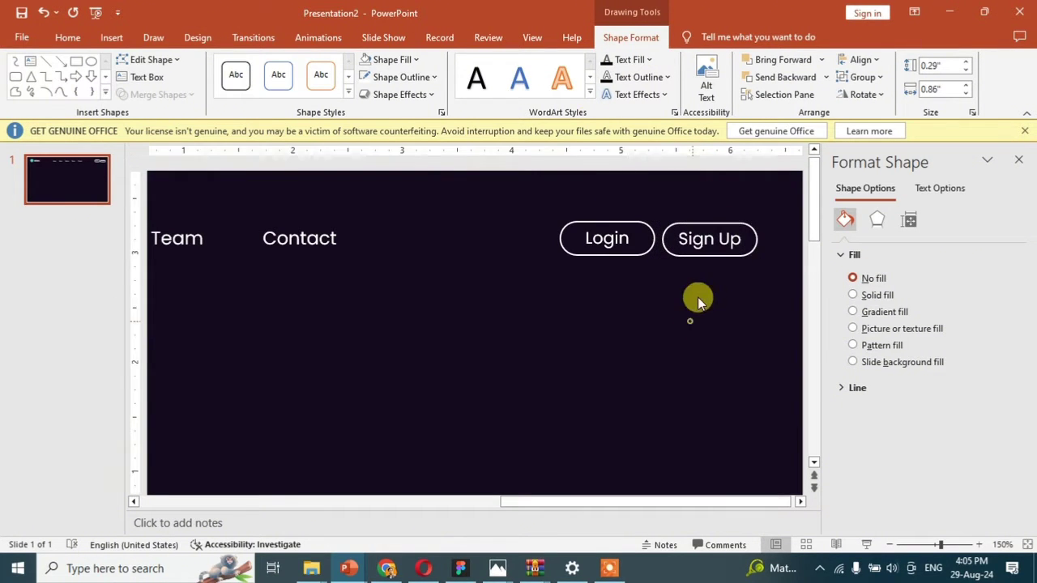
Step: Fill the "Sign Up" button's rounded rectangle with solid white
click(704, 258)
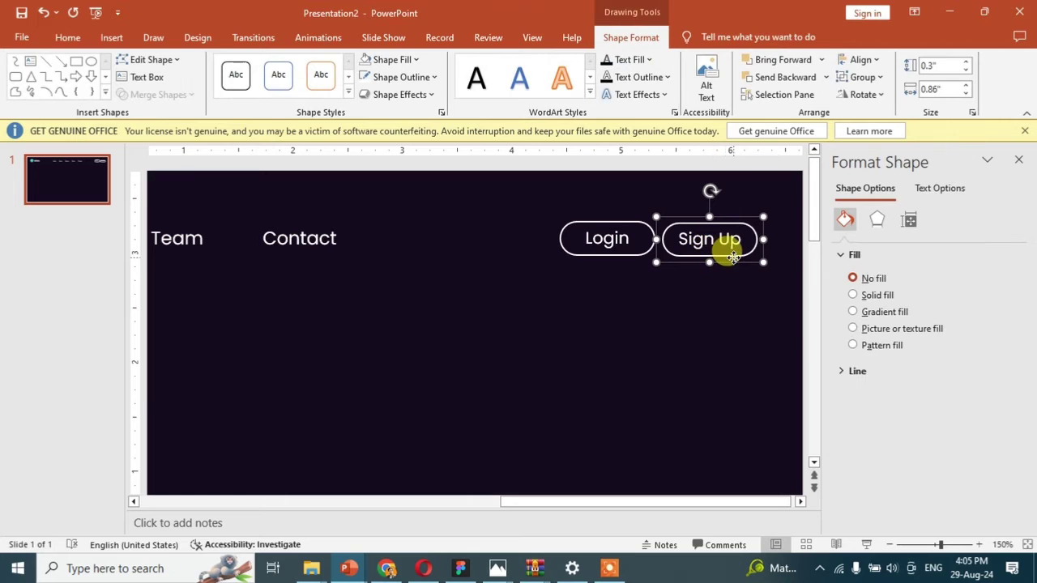
click(396, 62)
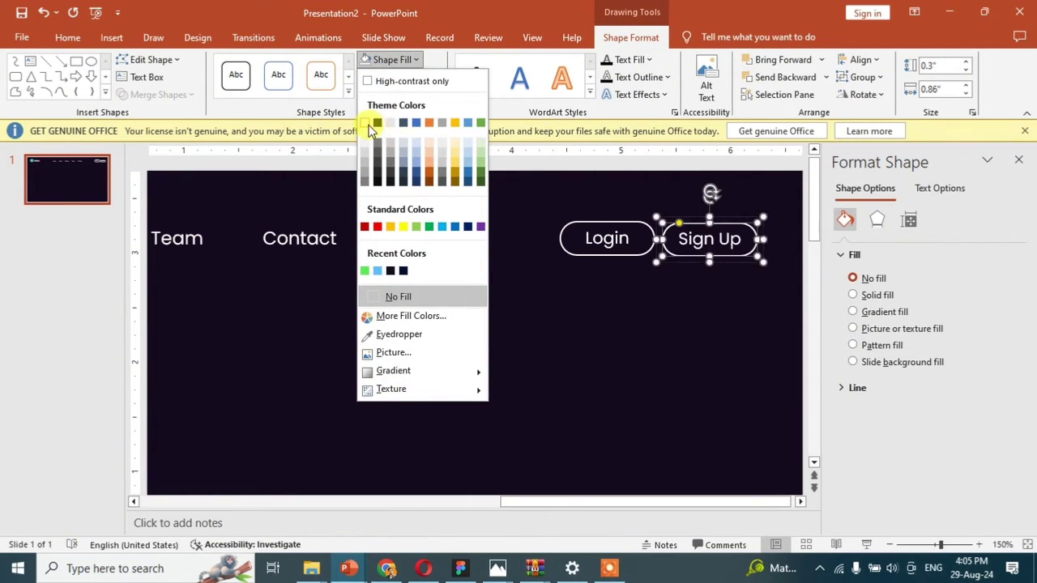
click(390, 122)
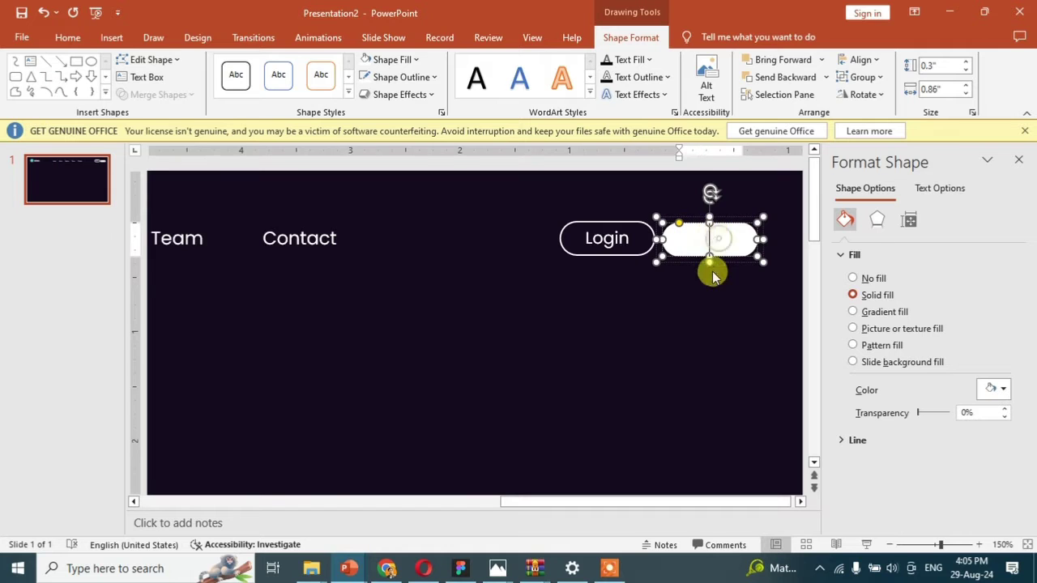
Step: Recolor the "Sign Up" text with the dark navy from the recent colors
click(711, 272)
click(711, 236)
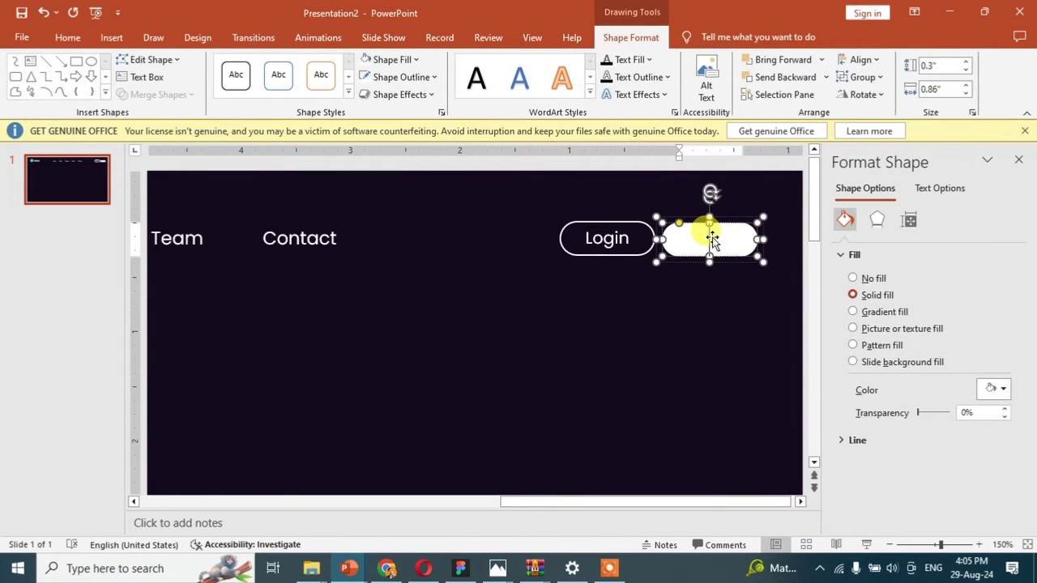
right_click(710, 236)
click(686, 300)
click(685, 301)
click(704, 237)
double_click(708, 239)
click(389, 90)
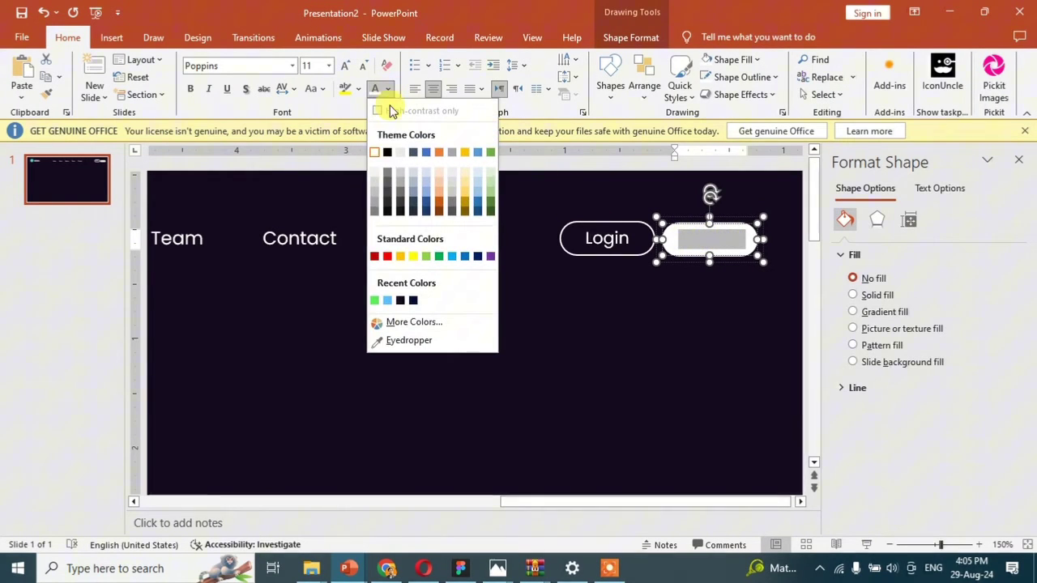
click(411, 301)
click(534, 303)
Step: Widen the gap between the Login and Sign Up buttons slightly, and align all header items by their middles
scroll(536, 305, down, 9)
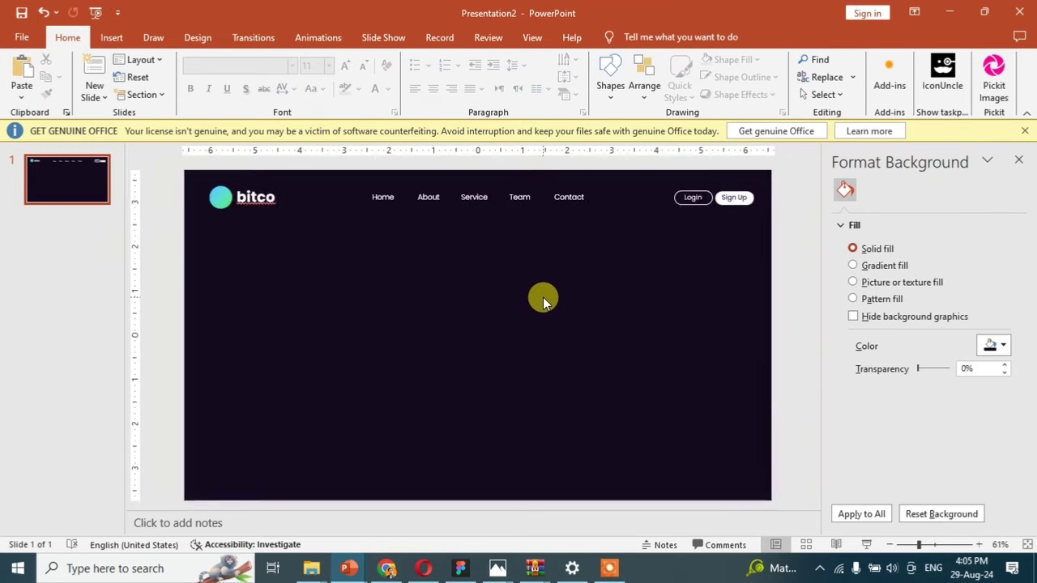
click(691, 200)
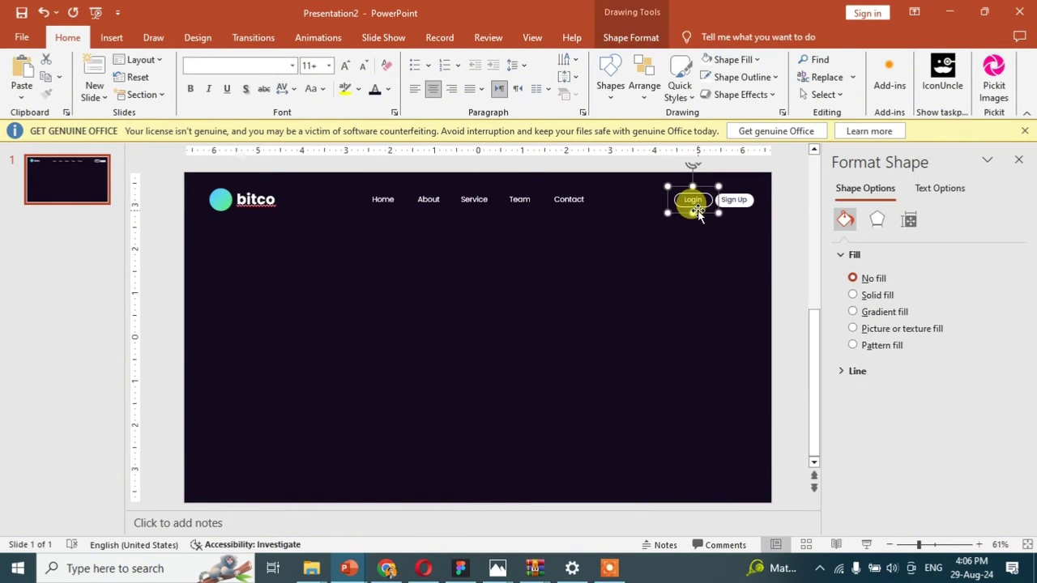
drag(770, 174, 153, 231)
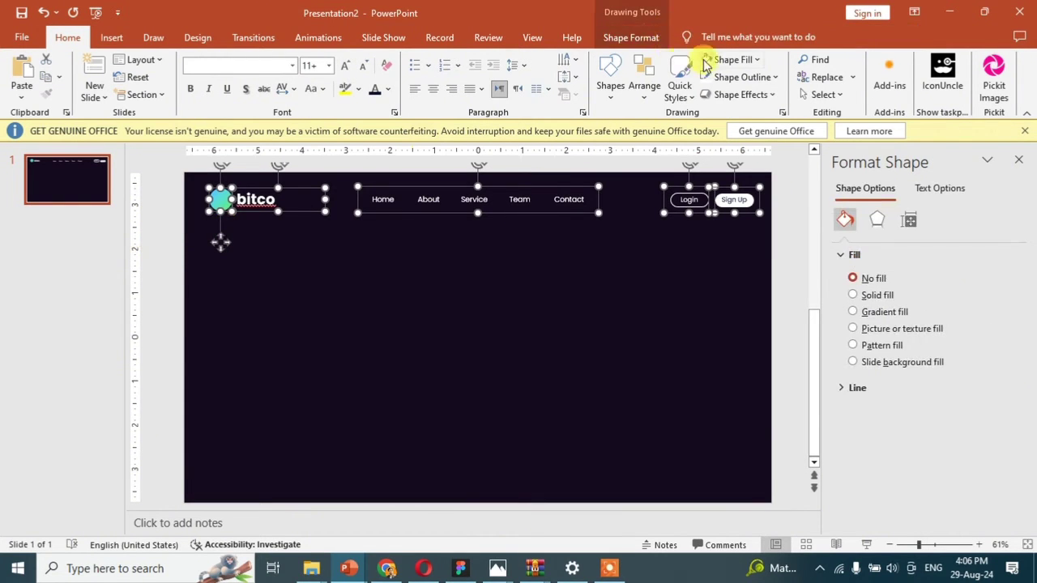
click(639, 38)
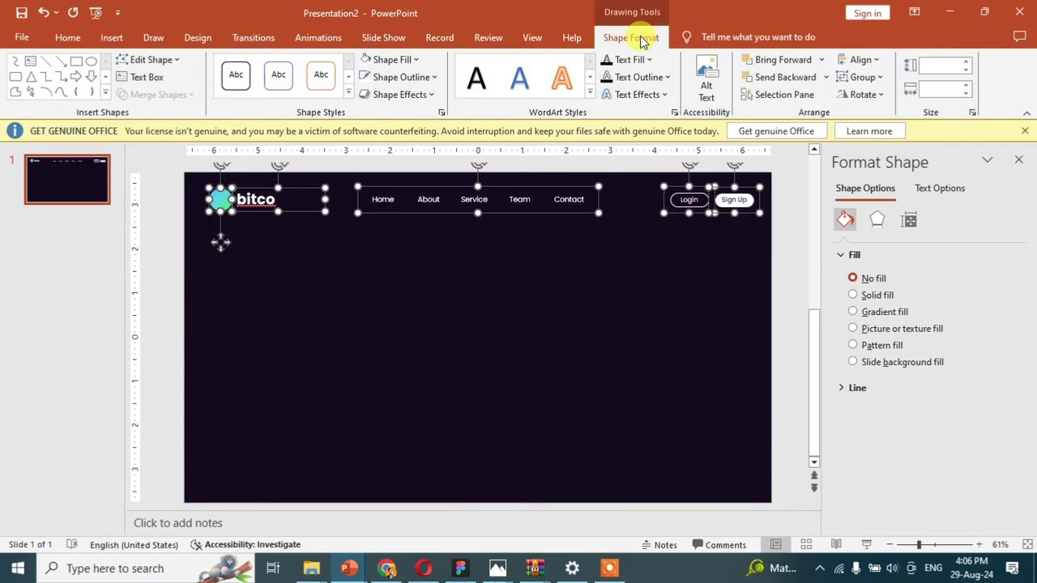
click(859, 61)
click(884, 154)
Step: Nudge the Login and Sign Up buttons together slightly inward from the slide's right edge
drag(800, 179, 623, 236)
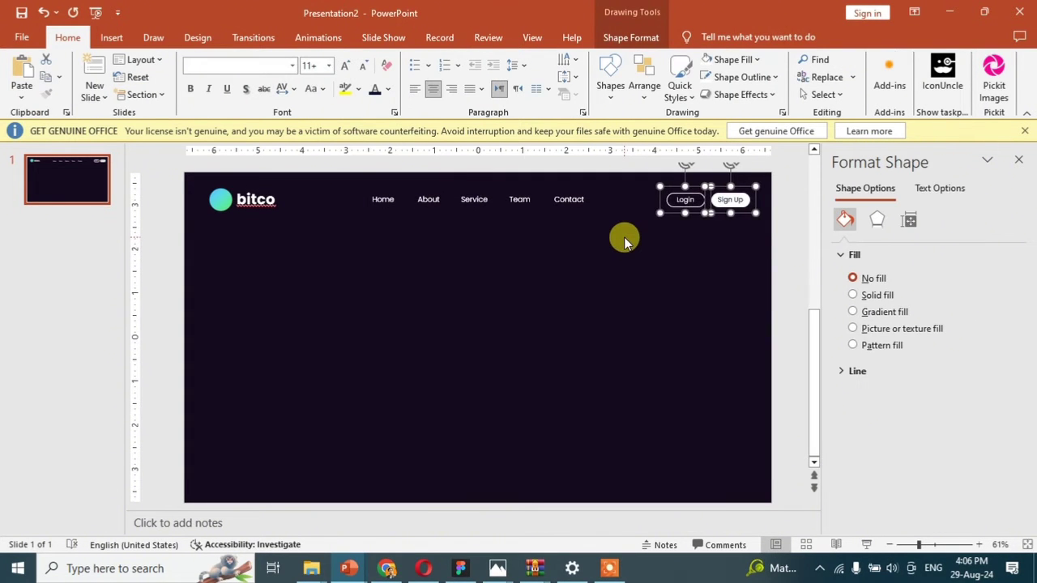
key(ctrl+Left)
key(ctrl+Left)
key(ctrl+Left)
key(ctrl+Left)
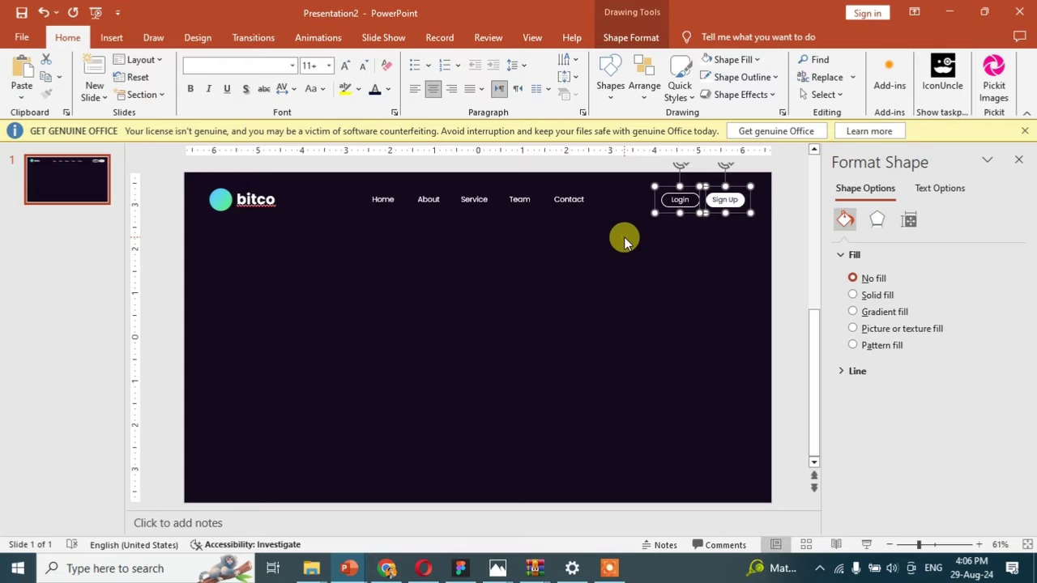
Step: Make the "Home" item in the navigation menu bold
click(367, 192)
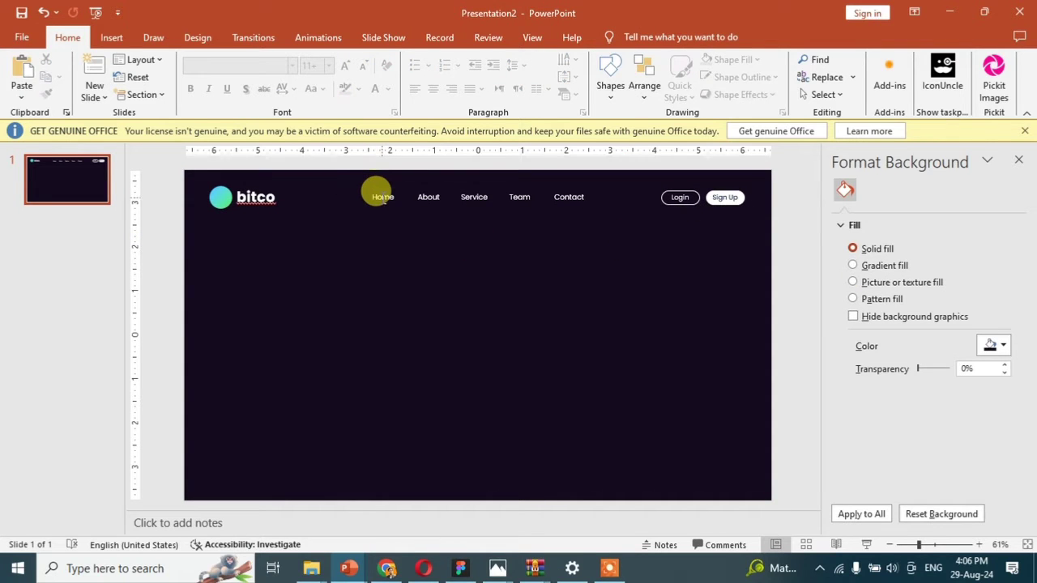
click(383, 197)
double_click(383, 200)
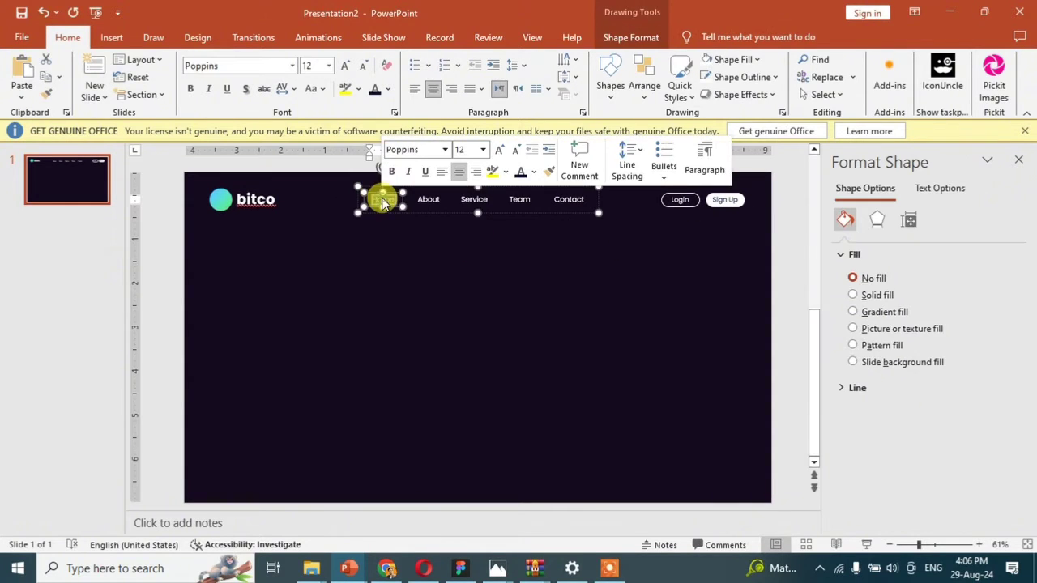
click(430, 305)
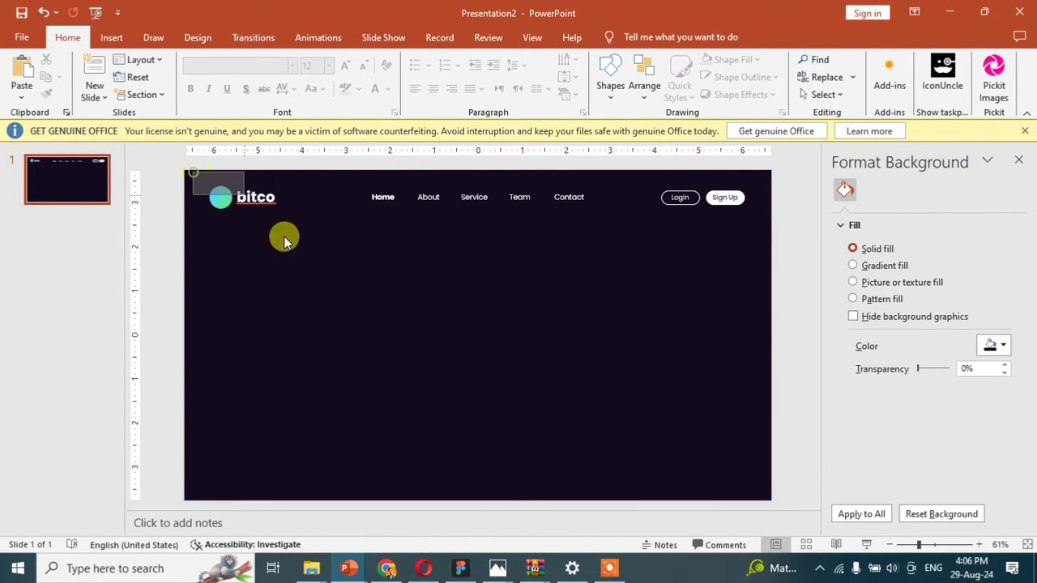
Step: Copy the logo circle and "bitco" text to the slide's left side below the header, and enlarge the copied shapes
click(221, 199)
shift+click(257, 200)
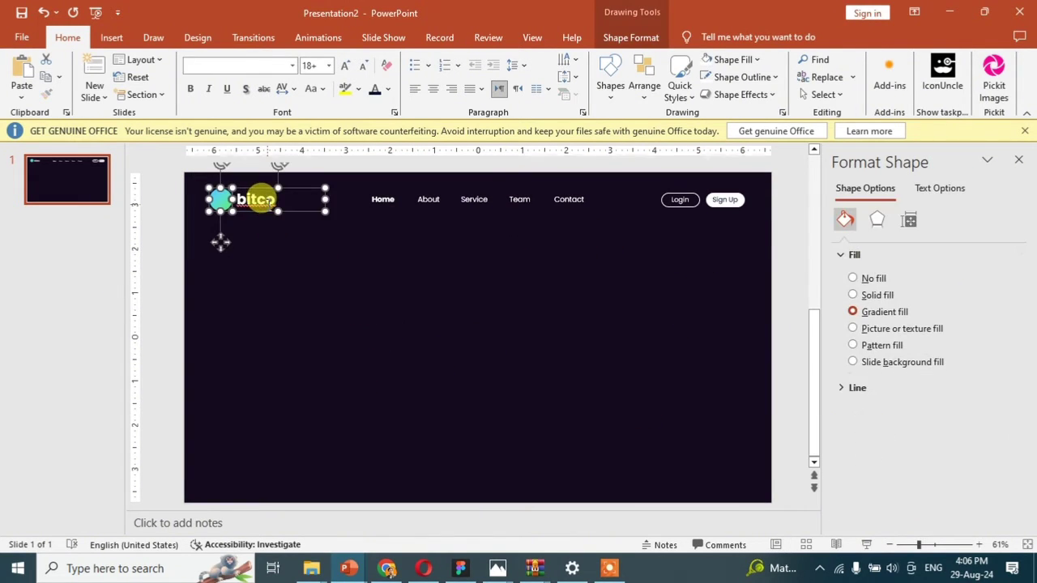
drag(257, 200, 259, 339)
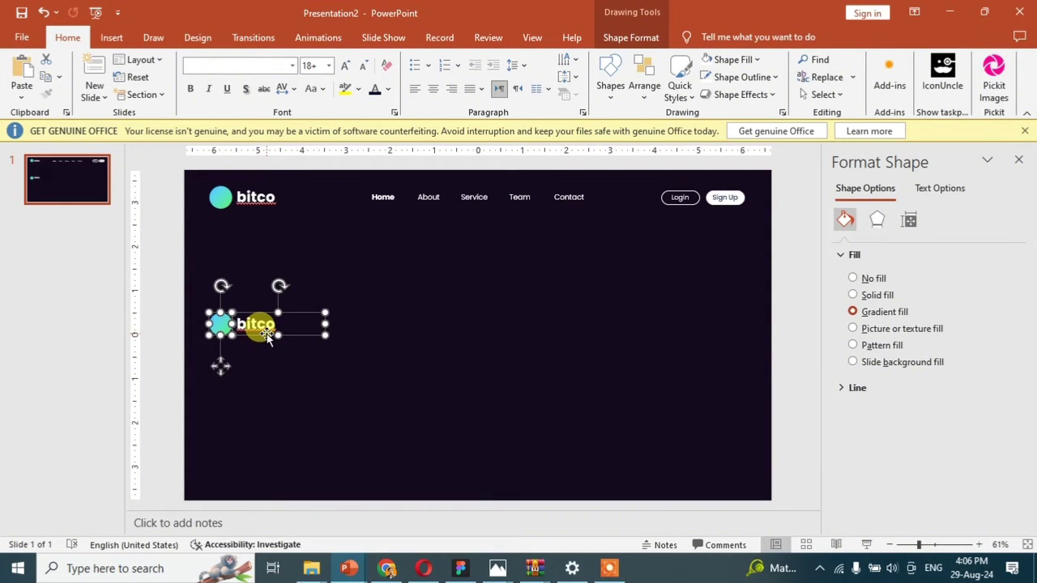
drag(322, 313, 372, 299)
click(309, 332)
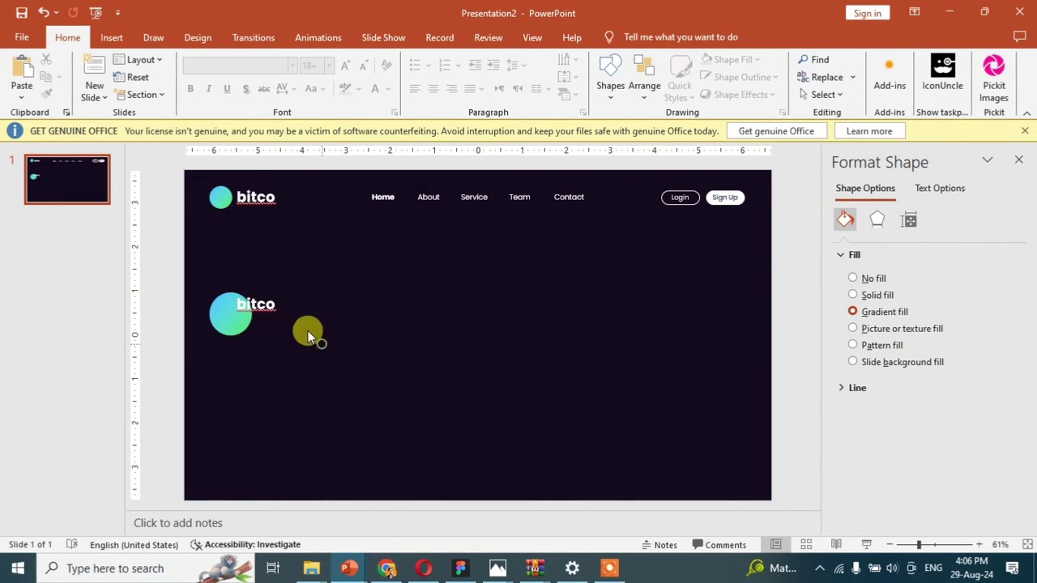
Step: Increase the copied "bitco" text to font size 72 and place it just to the right of the enlarged circle
click(254, 296)
double_click(256, 301)
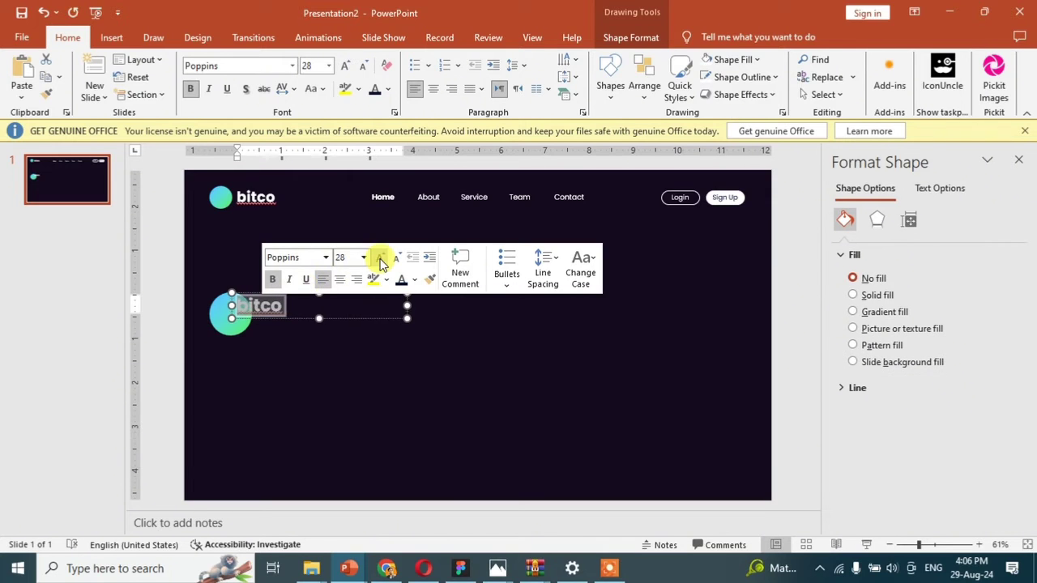
click(381, 258)
click(381, 258)
click(381, 258)
click(380, 257)
click(380, 257)
click(380, 258)
click(379, 258)
click(377, 258)
drag(370, 340, 393, 343)
click(347, 66)
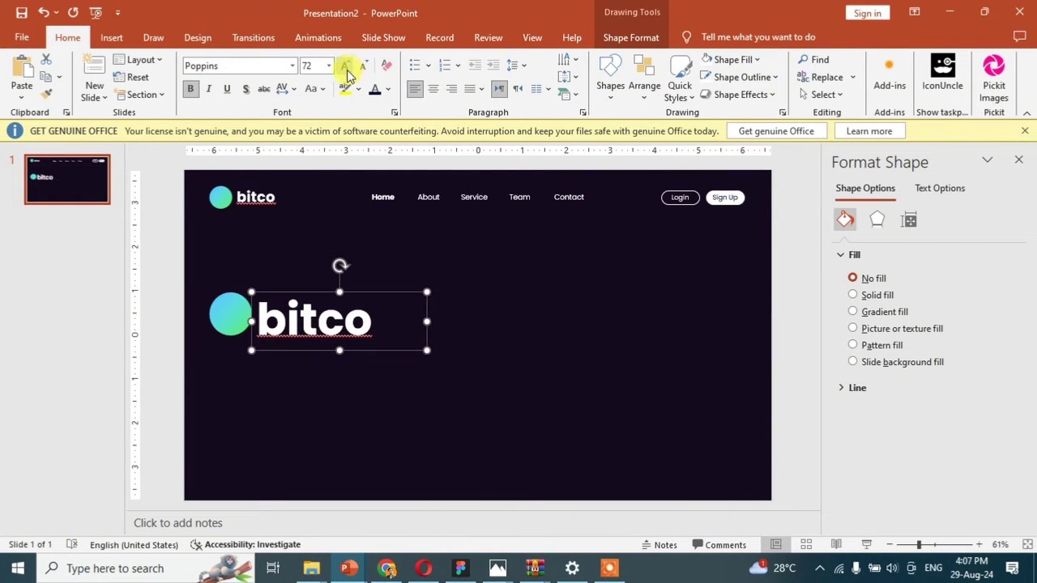
Step: Fine-tune the large "bitco" text's position beside the enlarged circle
drag(474, 243, 203, 324)
click(276, 336)
click(281, 349)
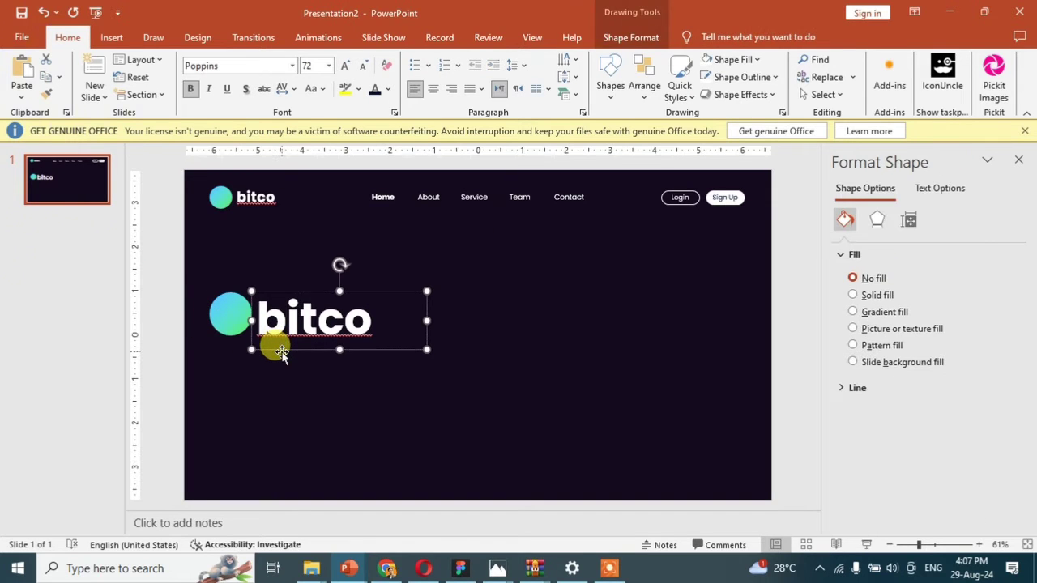
click(308, 371)
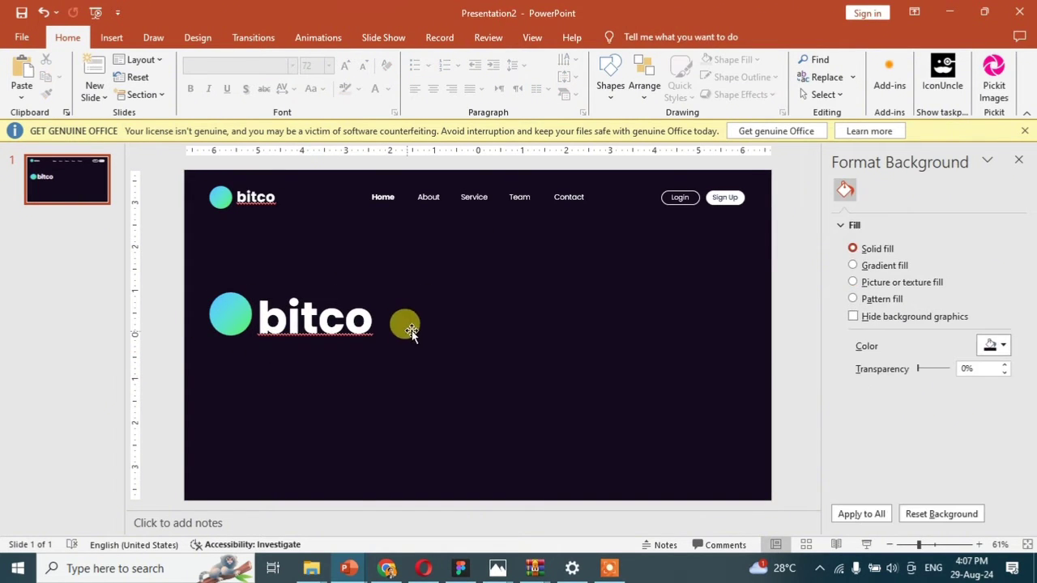
drag(459, 279, 195, 354)
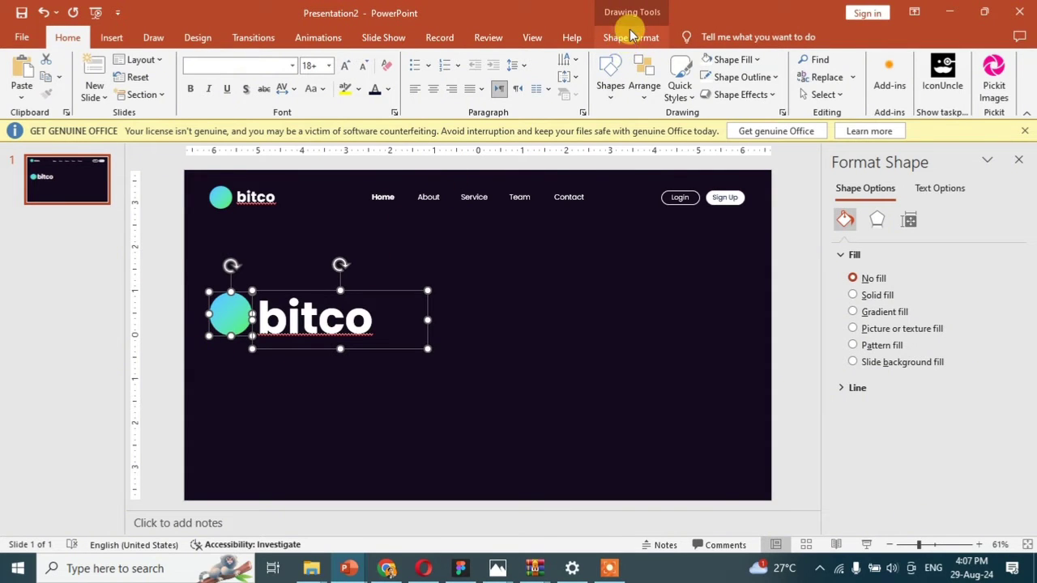
click(630, 36)
click(316, 387)
Step: Try to shorten the large "bitco" text box from its lower edge
click(239, 316)
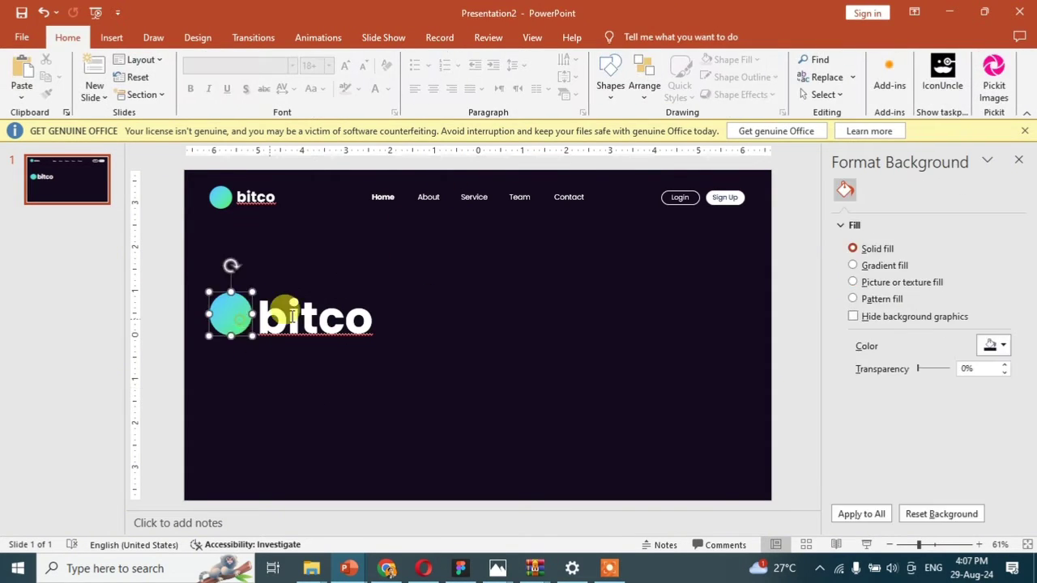
click(334, 303)
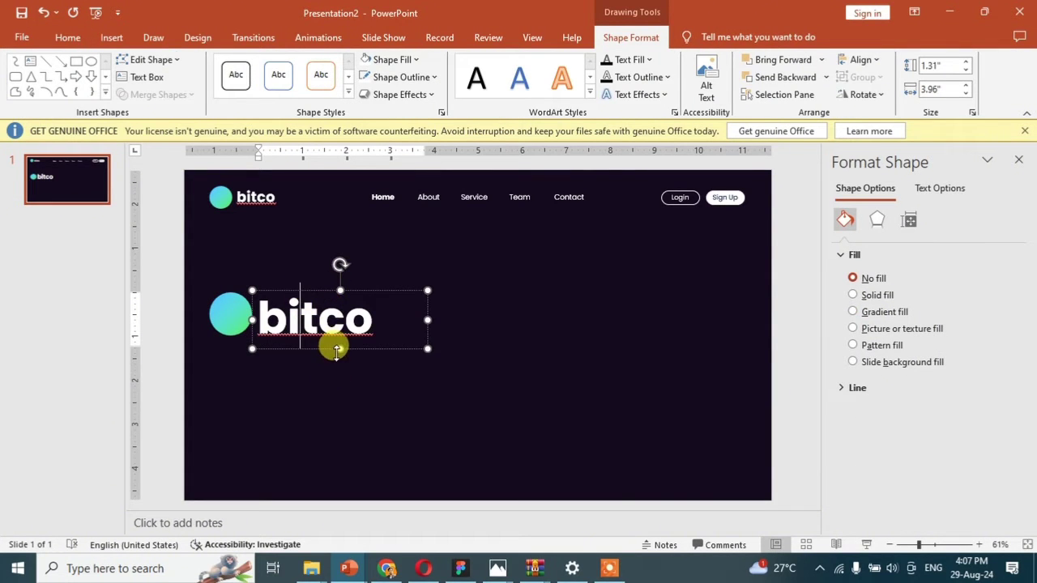
drag(337, 349, 339, 340)
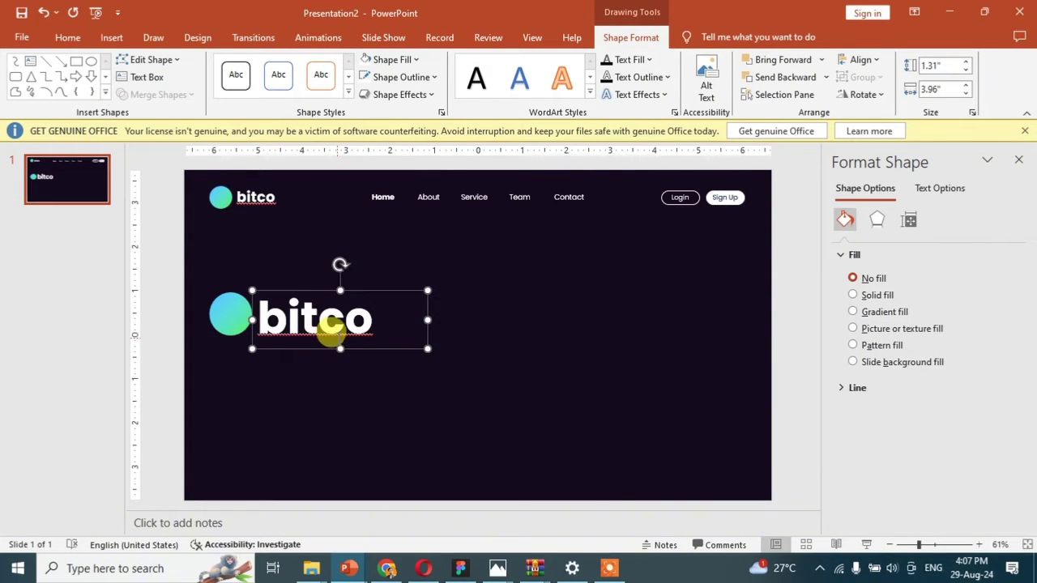
Step: Add the word "bitco" from the large title to the spelling dictionary
click(359, 386)
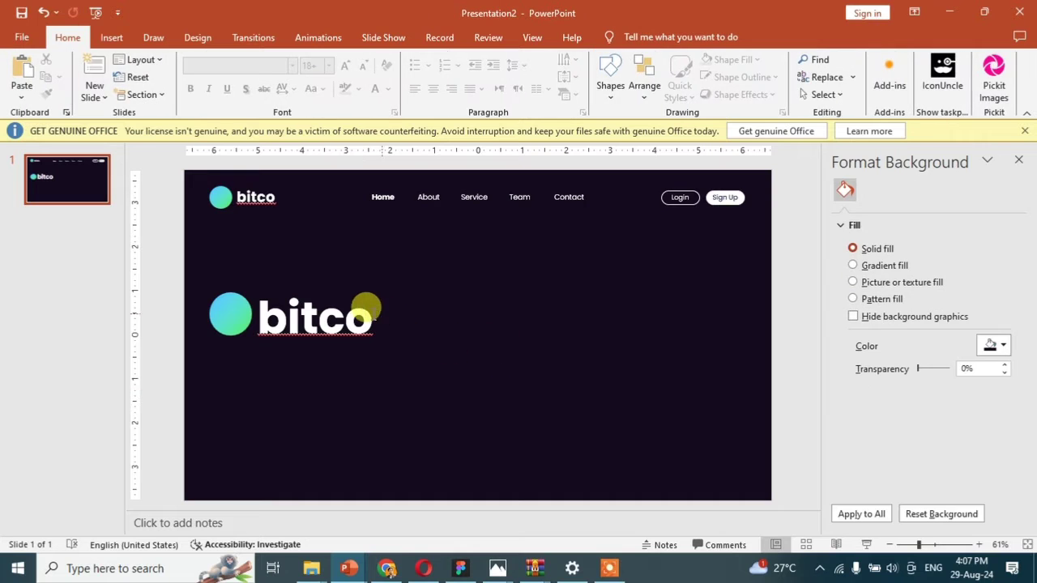
click(358, 314)
right_click(357, 315)
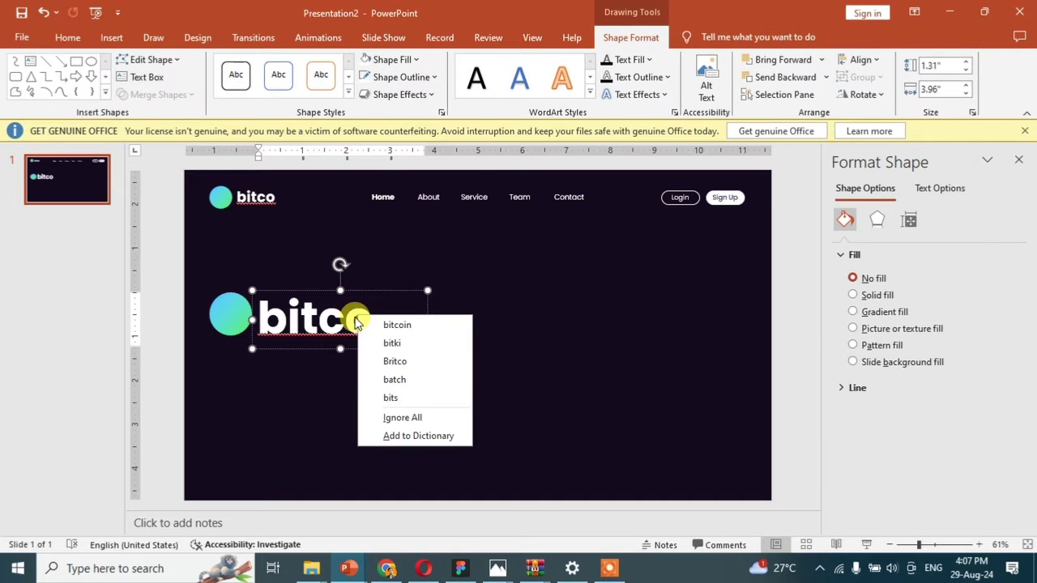
click(409, 437)
click(389, 410)
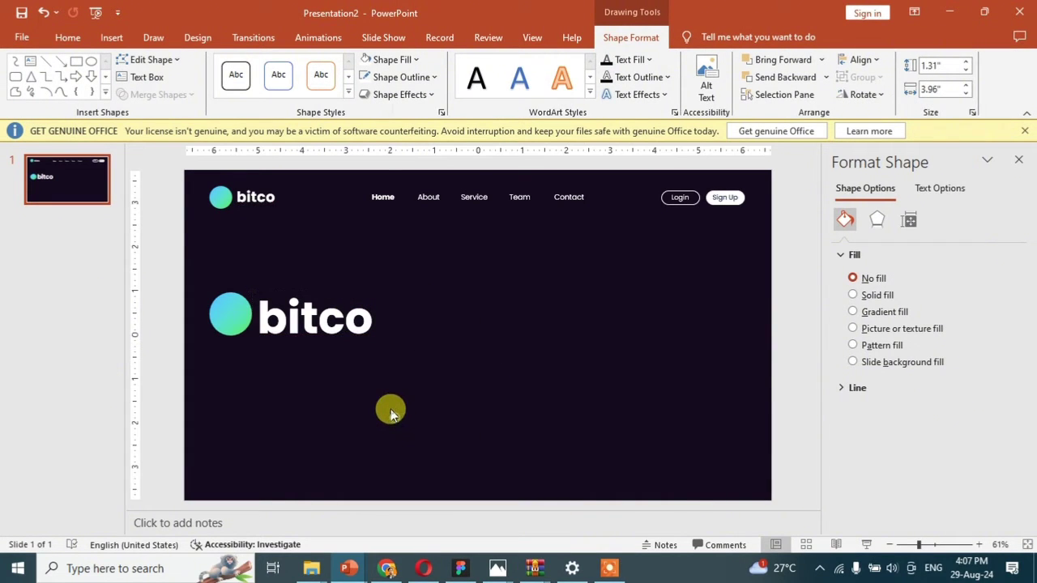
Step: Move the large circle and "bitco" text together slightly lower on the slide
click(342, 347)
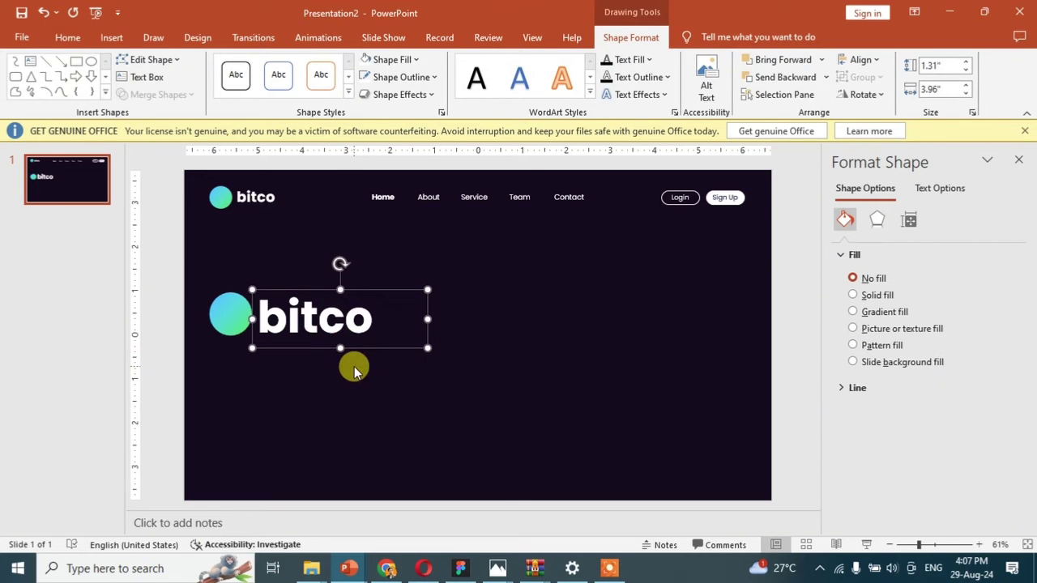
click(351, 365)
drag(195, 282, 447, 356)
drag(347, 340, 358, 350)
click(385, 271)
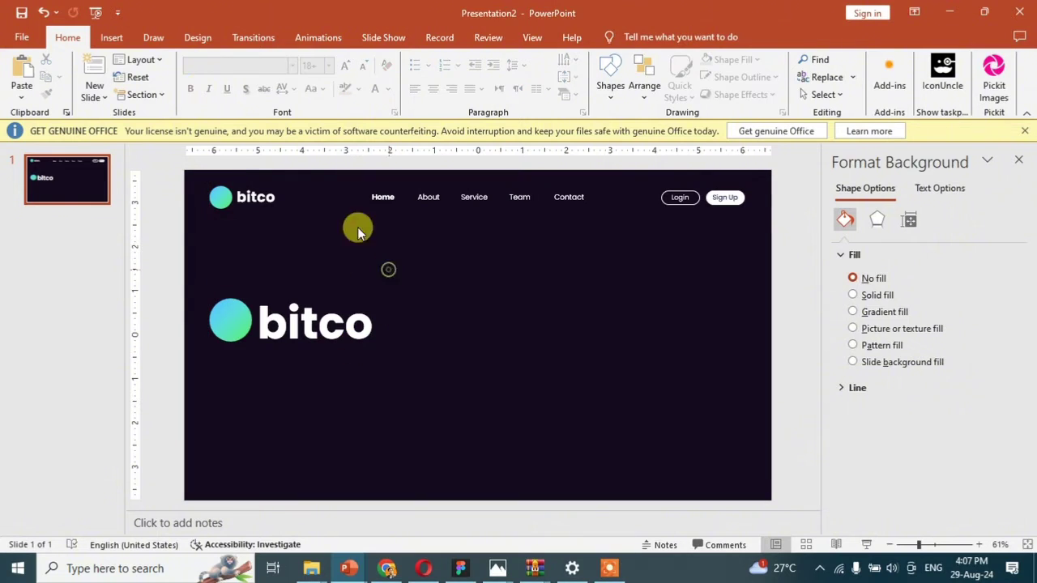
Step: Insert a text box reading "Our Website" just above the large logo and colour its text white
click(111, 41)
click(562, 81)
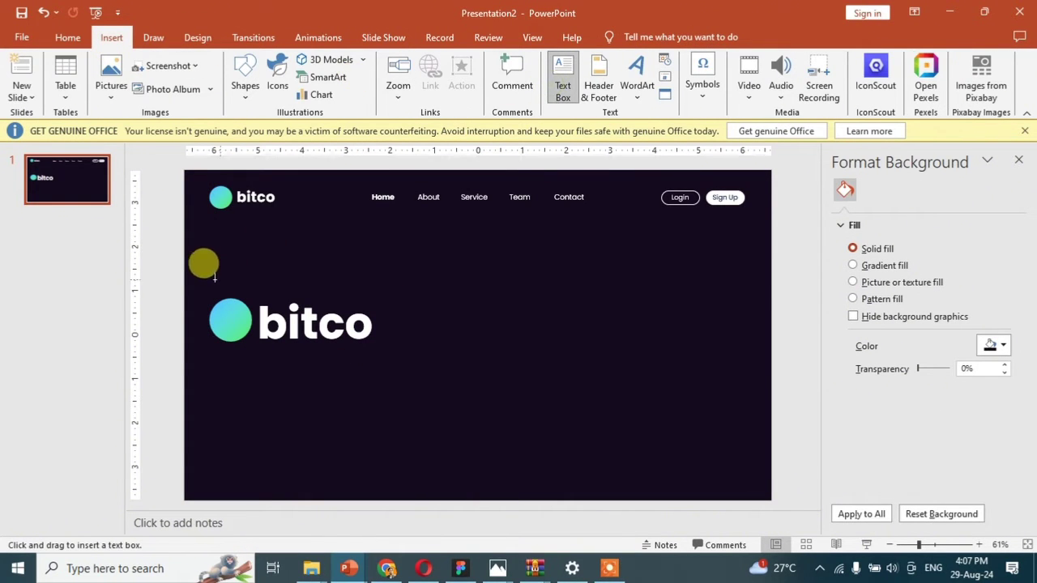
mouse_move(215, 278)
mouse_down()
mouse_move(296, 271)
mouse_move(350, 292)
mouse_up()
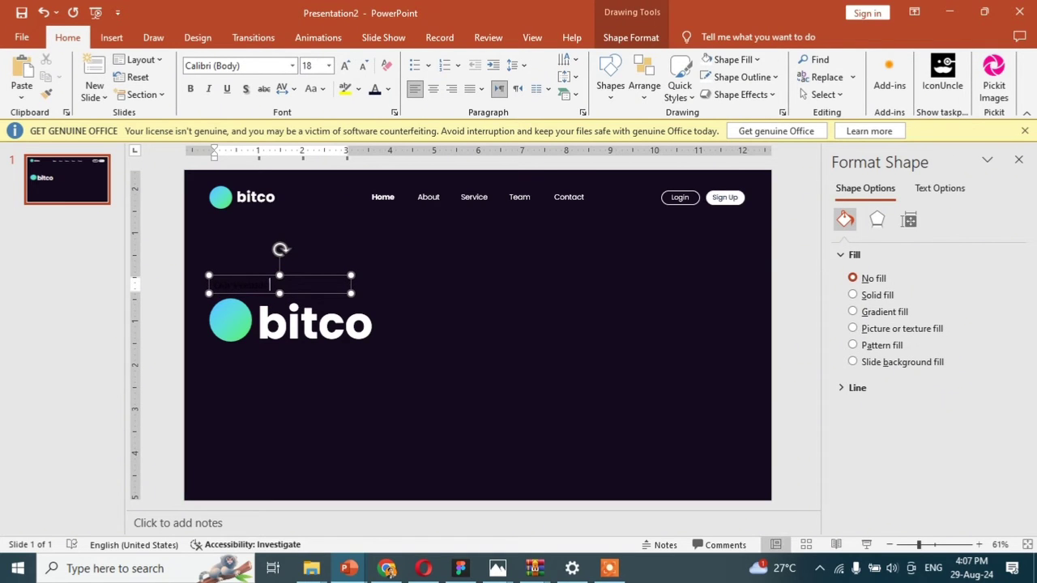
click(254, 275)
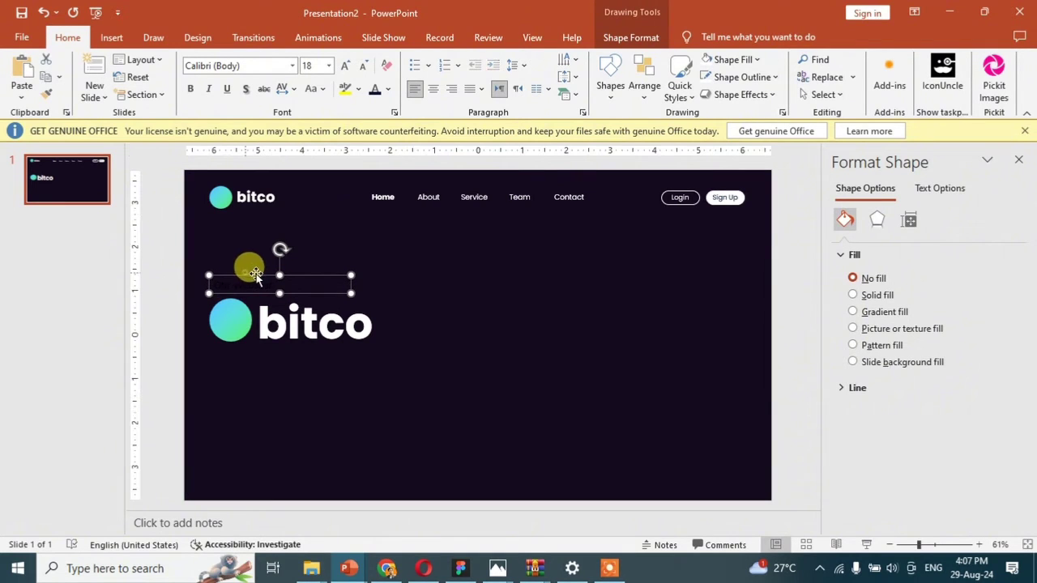
click(390, 91)
click(378, 148)
Step: Set the "Our Website" text to the Poppins font and raise it slightly above the large logo
click(252, 72)
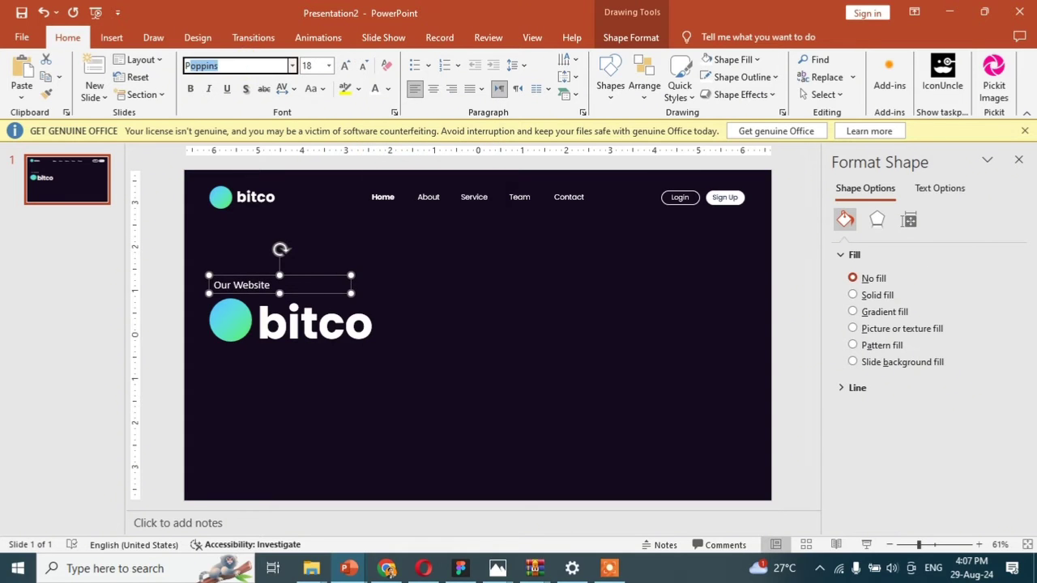
text(Pop)
key(Return)
drag(318, 275, 317, 266)
key(Down)
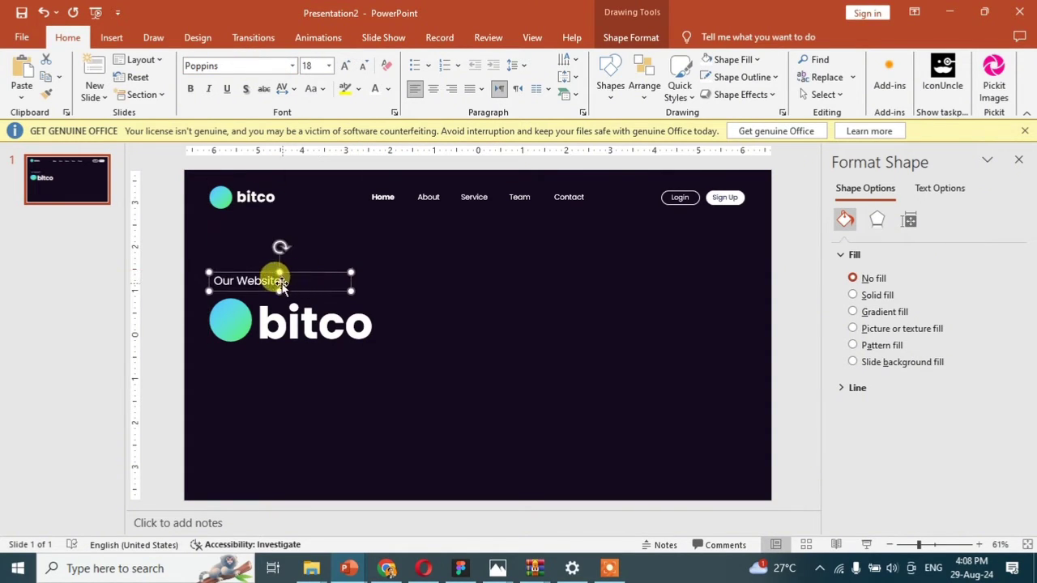
Step: Shift "Our Website", the large circle and the "bitco" text down together to about mid-height of the slide
click(332, 382)
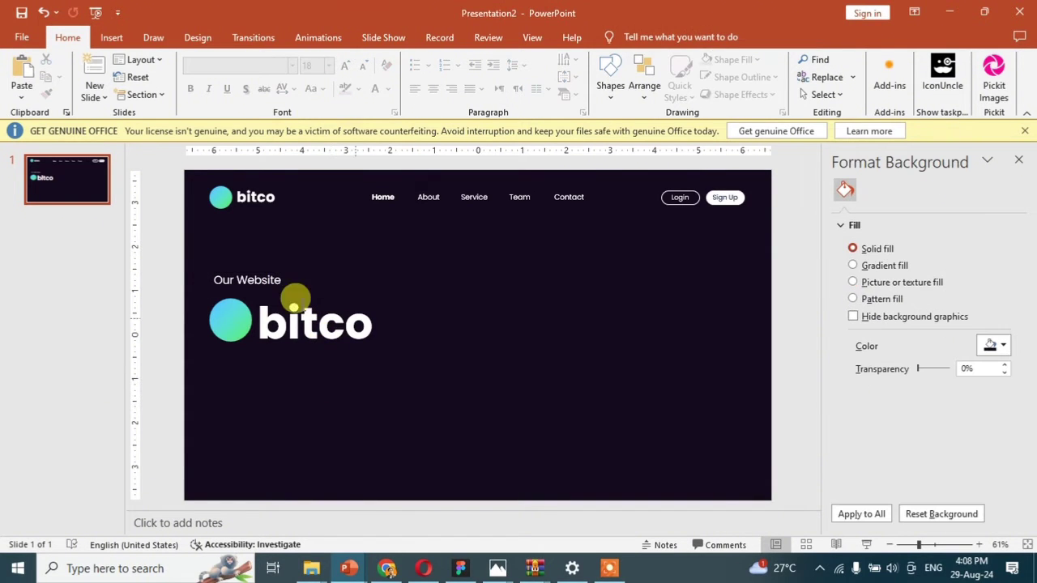
drag(469, 246, 187, 386)
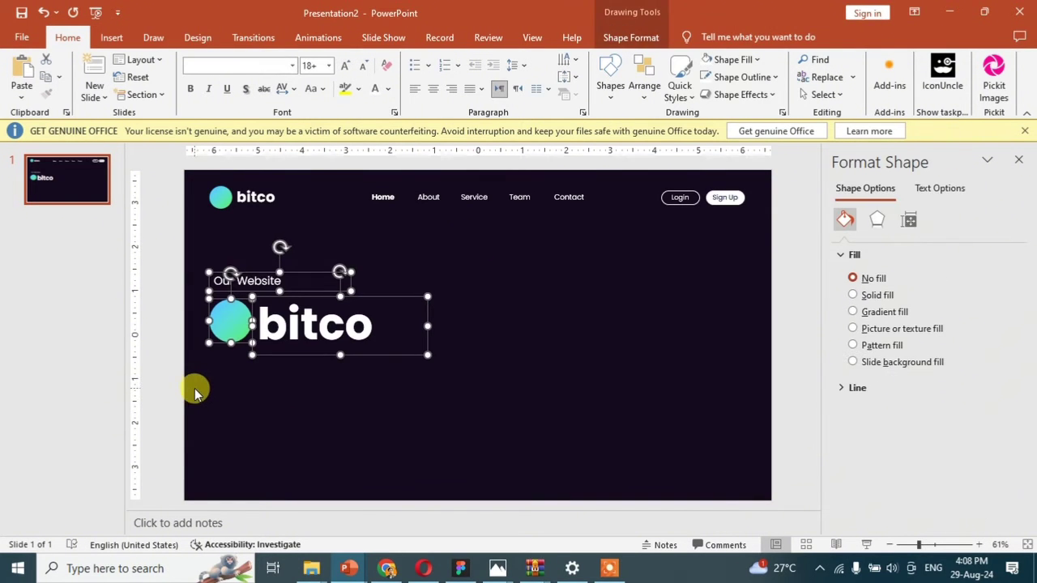
key(Down)
key(Down)
key(Down)
key(Down)
key(Down)
key(Down)
key(Down)
key(Down)
key(Up)
key(Up)
key(Up)
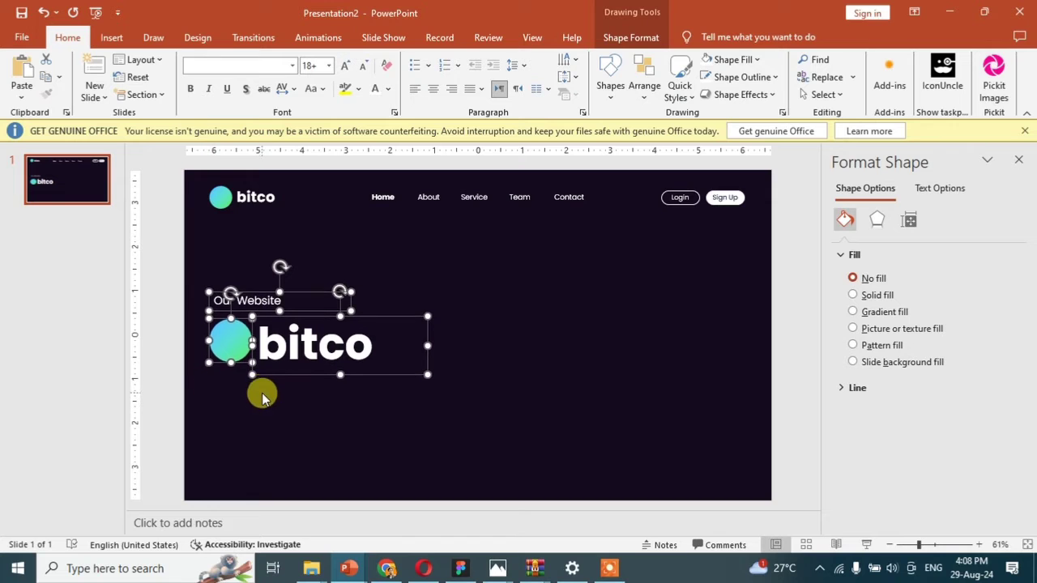
Step: Paste the lorem ipsum paragraph, place it left-aligned beneath the large logo, and format it in Poppins at size 10.5
click(270, 409)
key(ctrl+v)
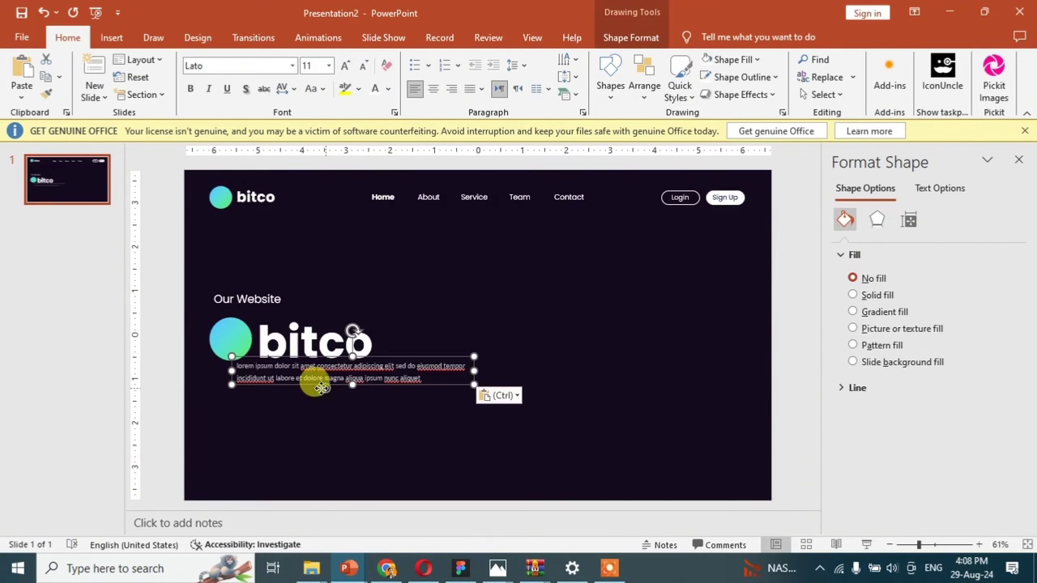
drag(320, 388, 297, 397)
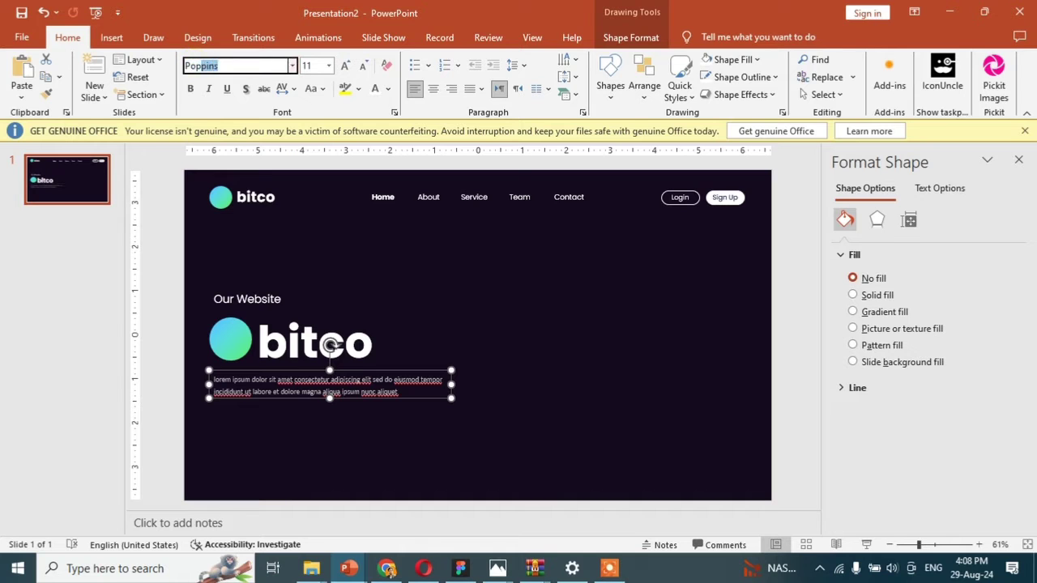
text(Po)
key(Return)
click(363, 66)
click(476, 394)
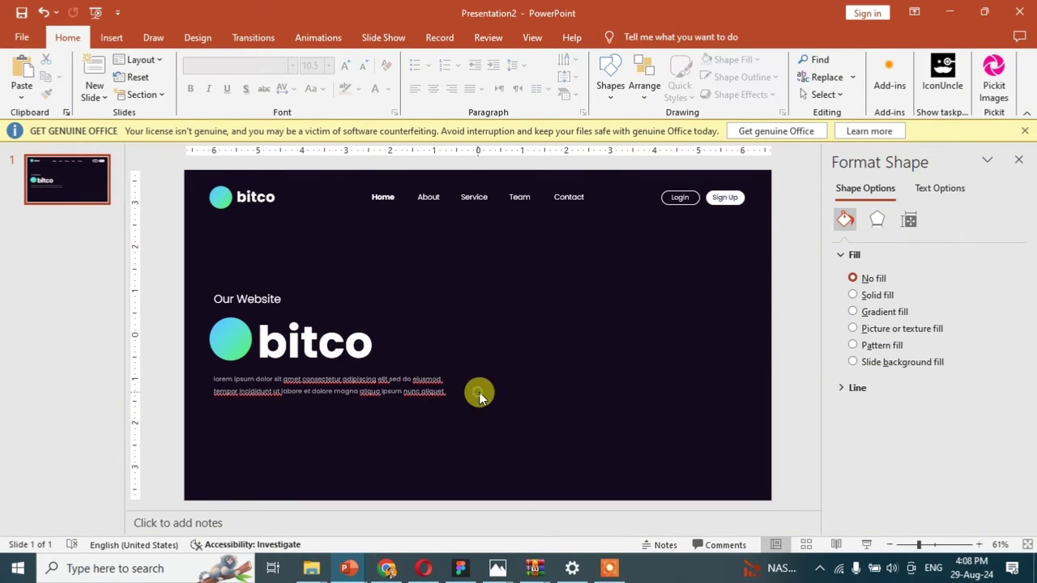
Step: Nudge the lorem ipsum paragraph slightly down to widen the gap below the large logo
click(420, 400)
drag(414, 407, 427, 401)
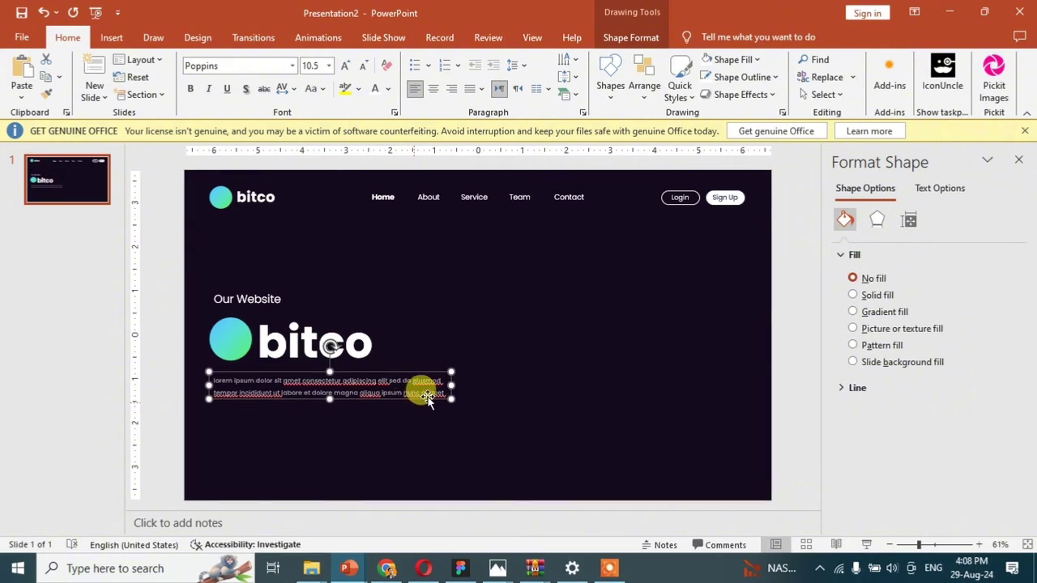
key(ctrl+Down)
click(484, 354)
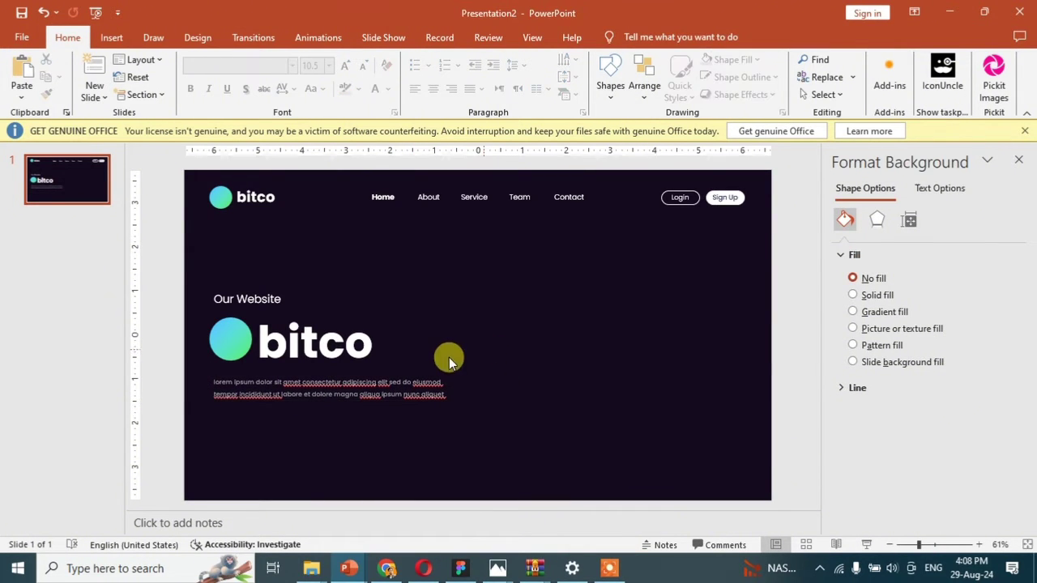
Step: Copy the header's Login button to the area below the paragraph, near its left edge
click(714, 199)
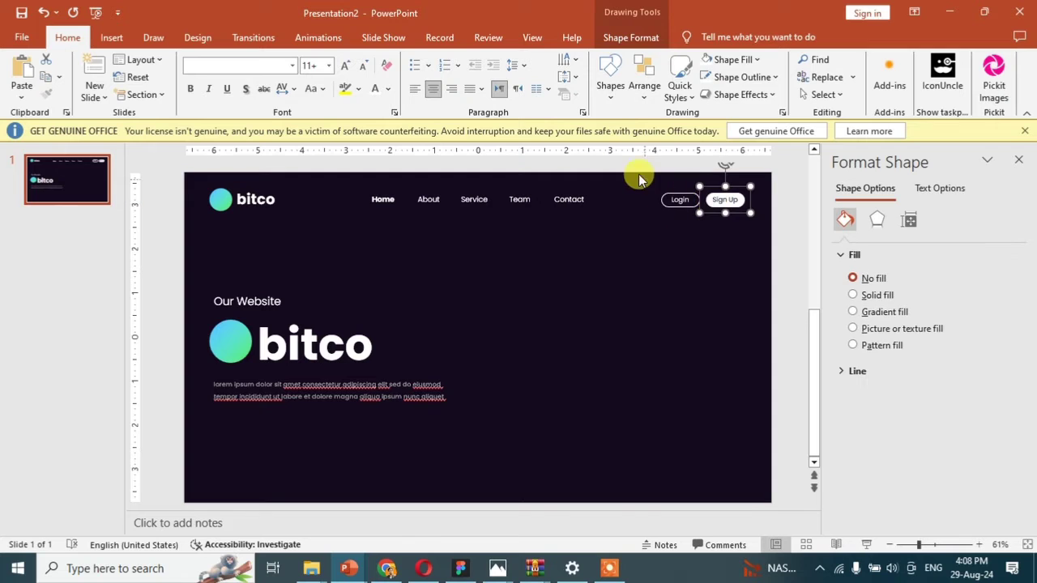
click(732, 231)
click(701, 220)
drag(701, 220, 227, 433)
scroll(219, 429, up, 4)
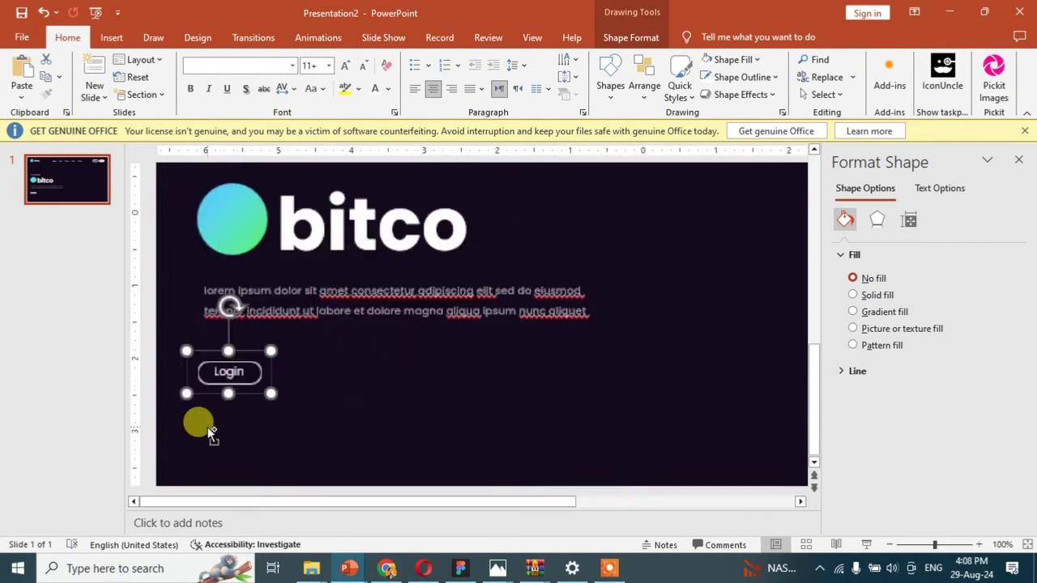
Step: Replace the copied button's "Login" label with "Explore Now"
scroll(207, 427, up, 3)
double_click(270, 328)
text(Ex)
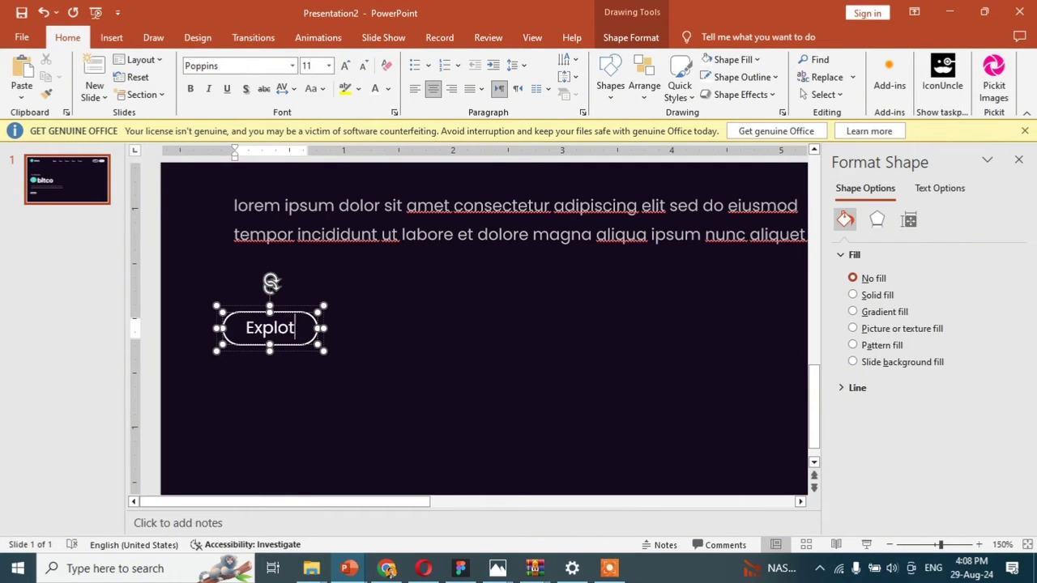
text(plore Now)
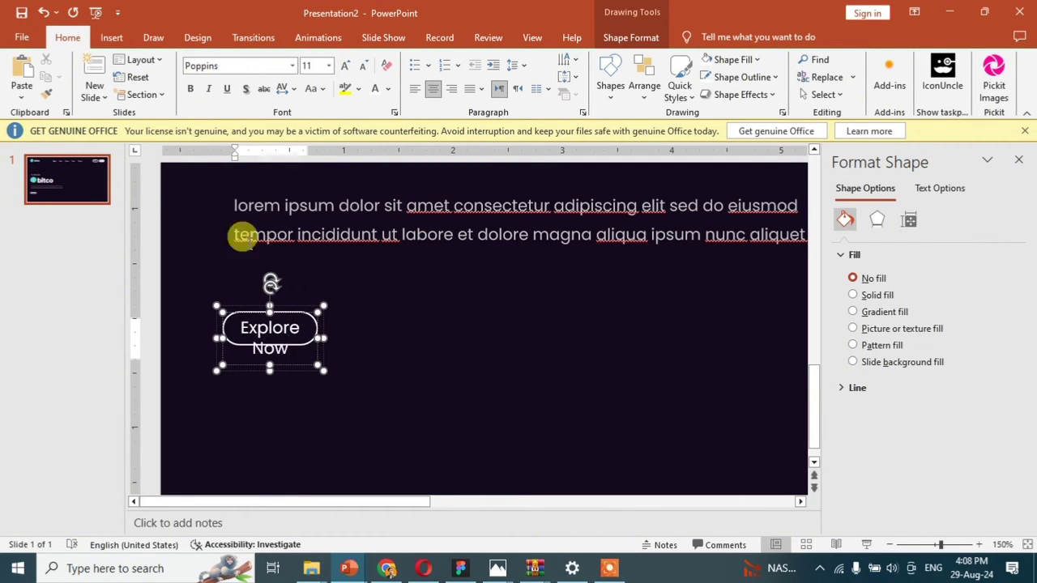
Step: Enlarge the copied button's outline and delete its separate "Explore Now" label
drag(324, 307, 366, 291)
drag(315, 361, 440, 293)
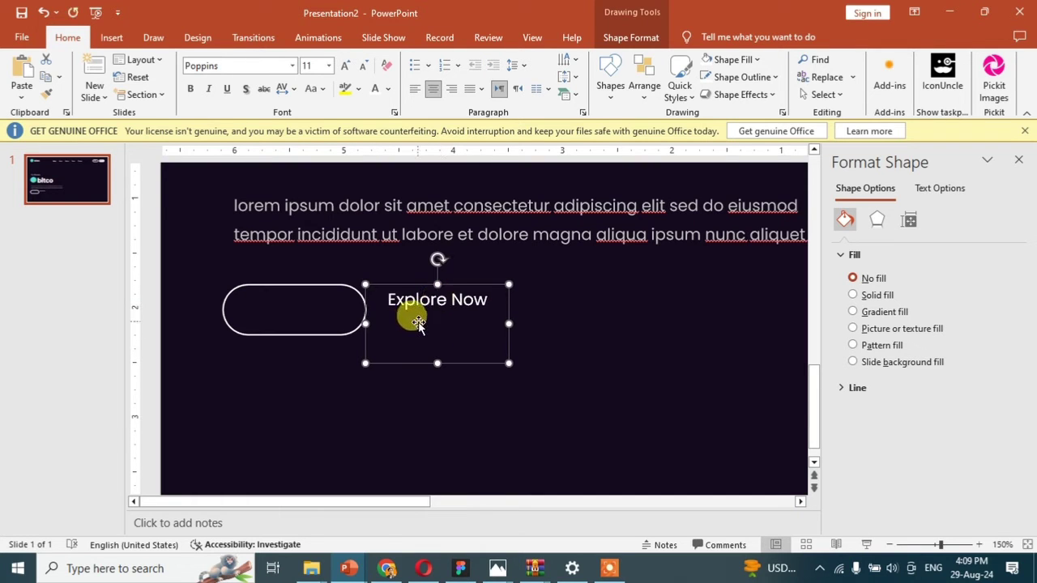
key(Delete)
Step: Copy the "Our Website" text onto the empty button outline and change its wording to "Explore Now"
scroll(335, 263, down, 5)
click(239, 228)
drag(243, 225, 251, 391)
double_click(252, 392)
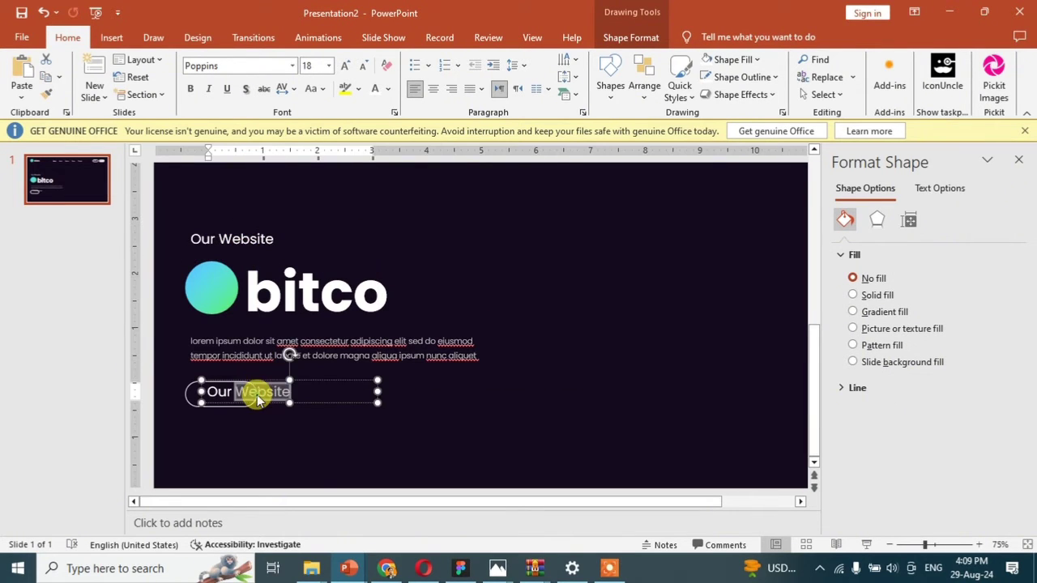
text(Explore)
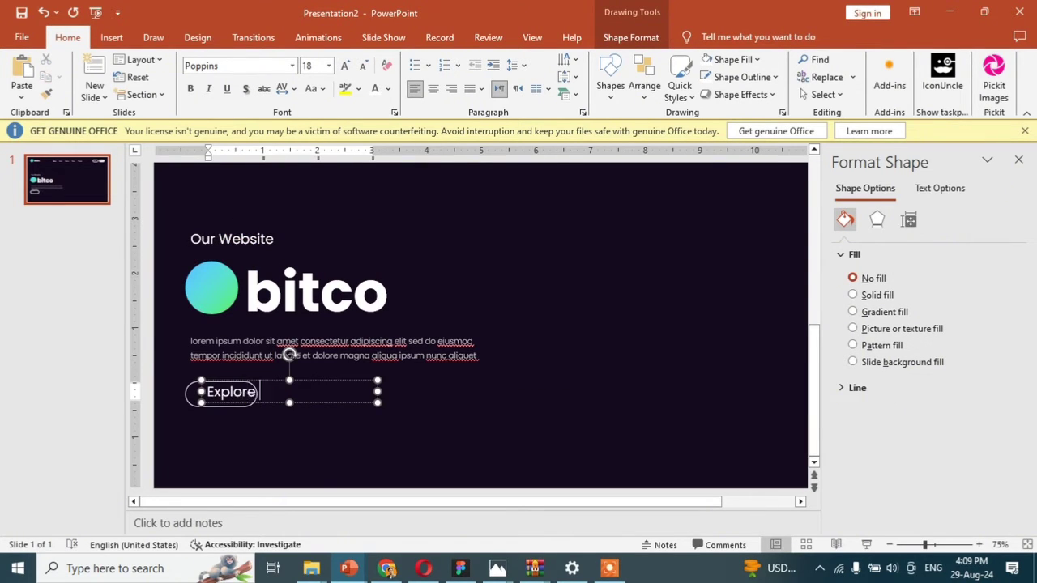
text(Now)
Step: Narrow the "Explore Now" text box, reduce its font size to 14, and center its text
drag(377, 391, 299, 394)
click(364, 67)
click(363, 67)
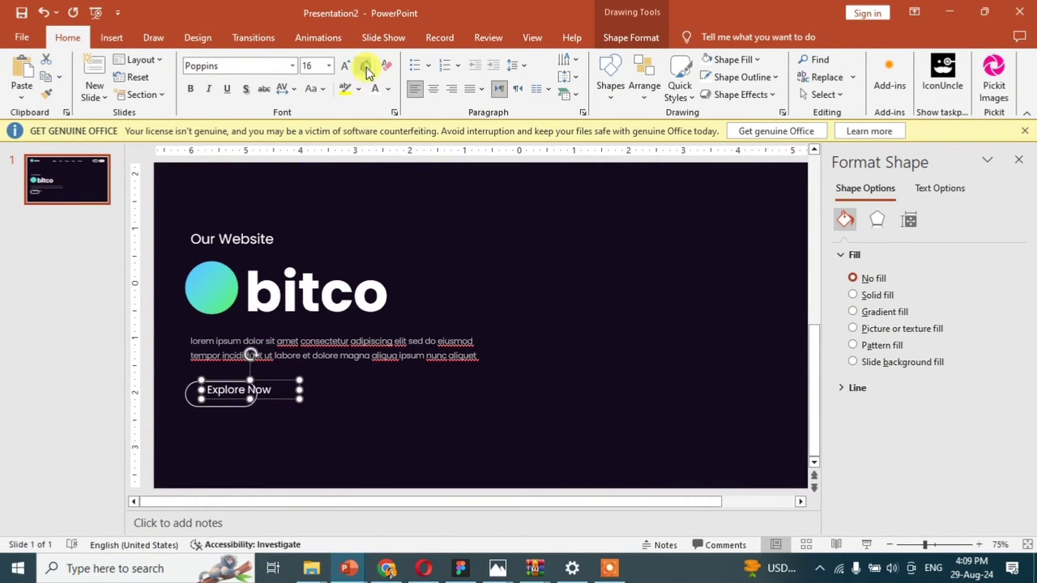
click(433, 88)
Step: Place the "Explore Now" text over the button, tighten its text box, and widen the outline to about 1.71" around it
drag(258, 397, 238, 398)
scroll(243, 405, up, 10)
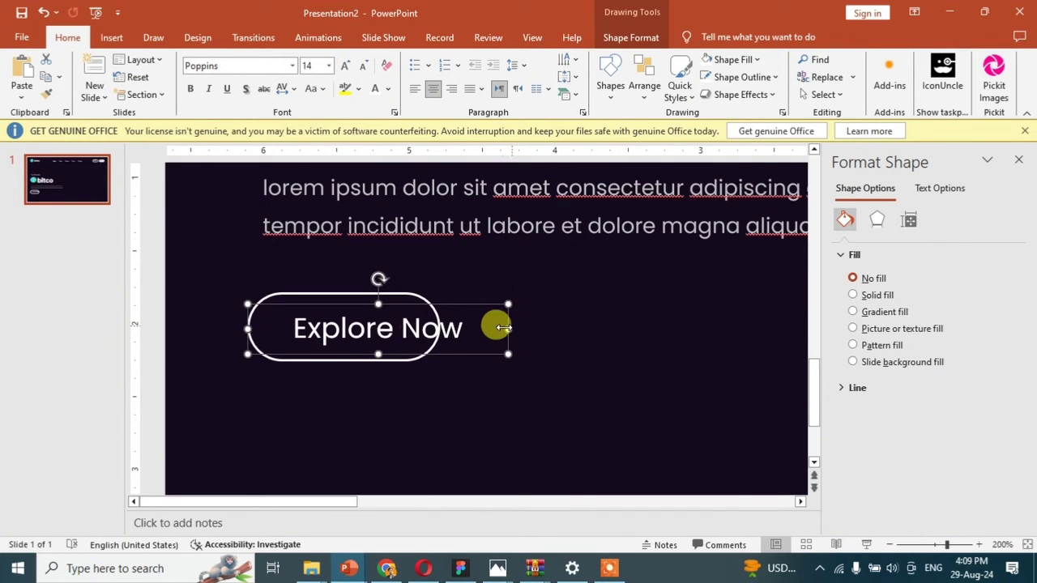
mouse_move(507, 329)
mouse_down()
mouse_move(439, 328)
mouse_move(452, 329)
mouse_move(458, 308)
mouse_move(499, 324)
mouse_up()
click(441, 318)
Step: Align the "Explore Now" text and the button outline to each other's center and middle
drag(576, 268, 205, 408)
click(631, 37)
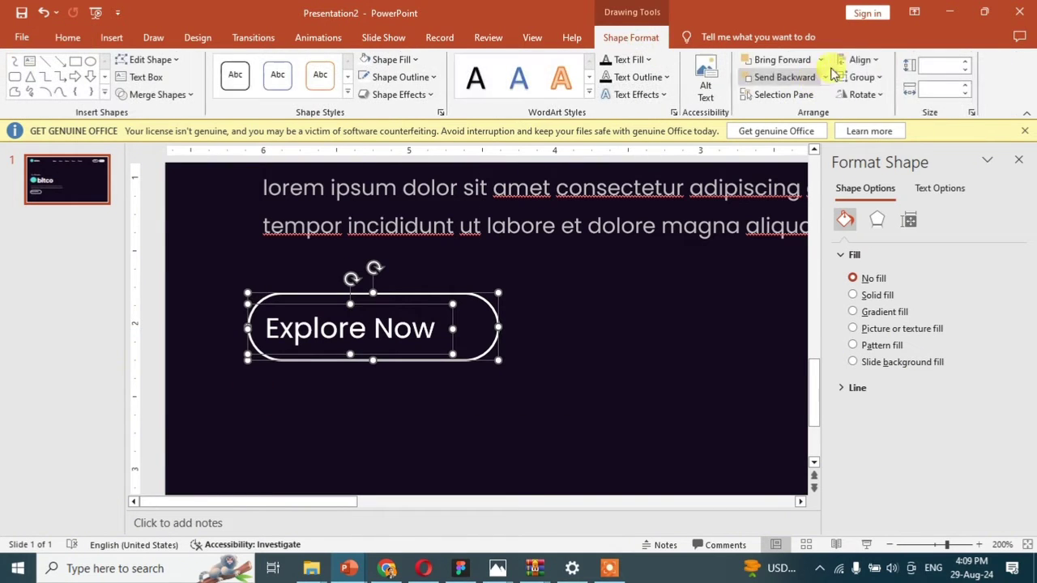
click(860, 60)
click(884, 98)
click(860, 60)
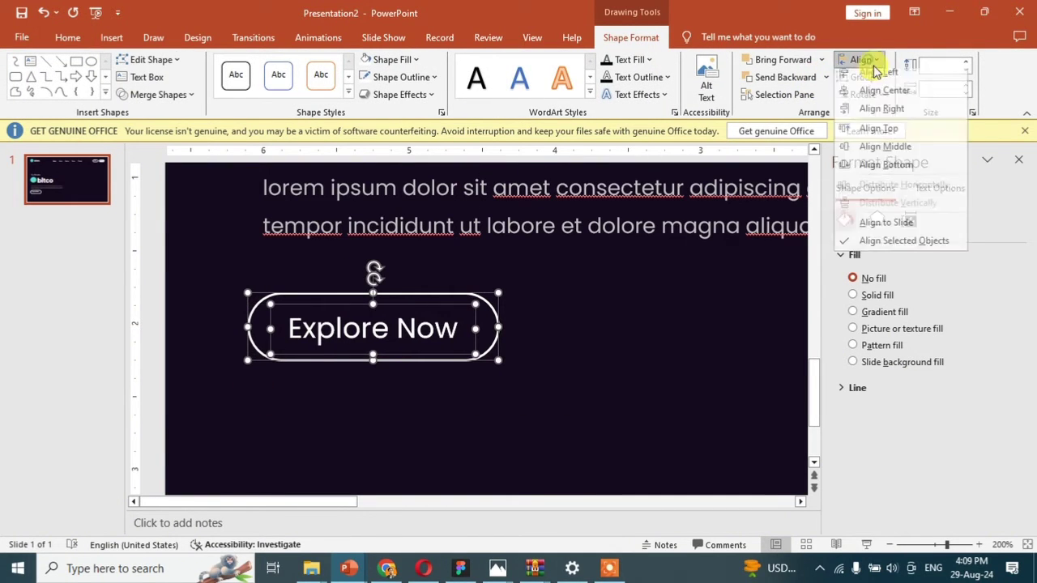
click(885, 153)
click(583, 306)
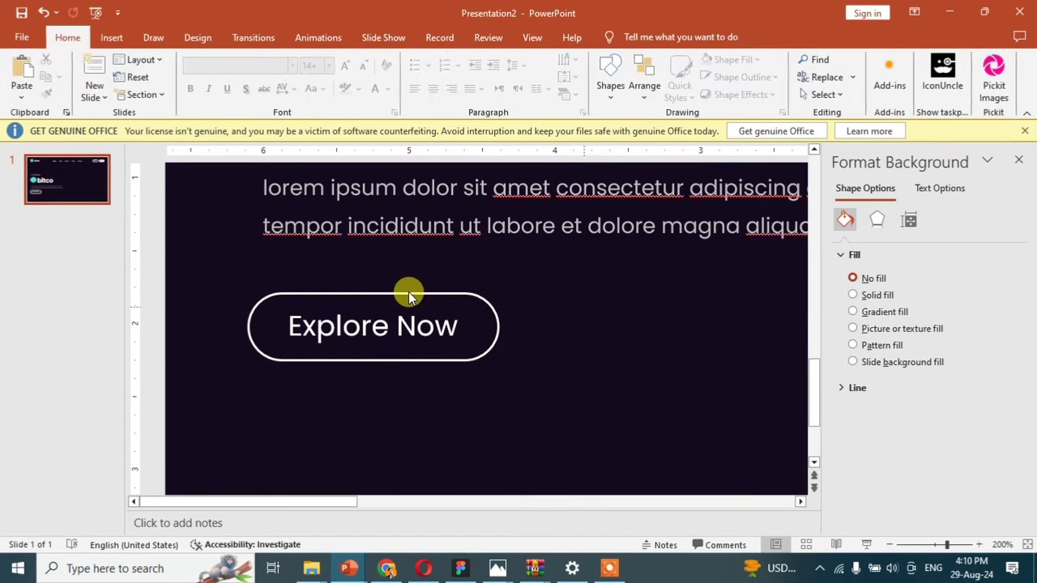
Step: Change the "Explore Now" button outline to a gradient line and remove its in-between gradient stops
click(407, 294)
right_click(407, 292)
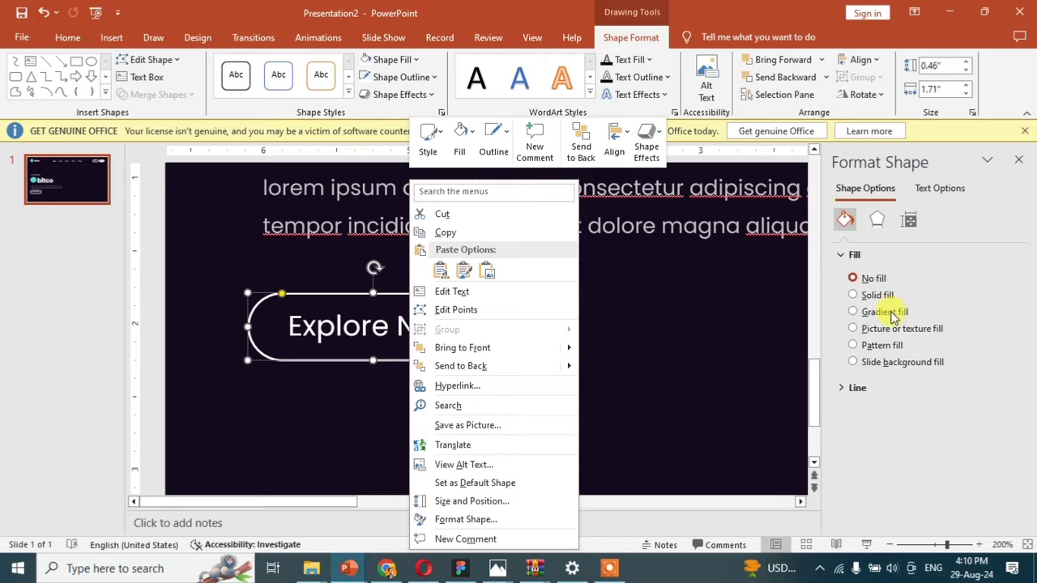
click(879, 390)
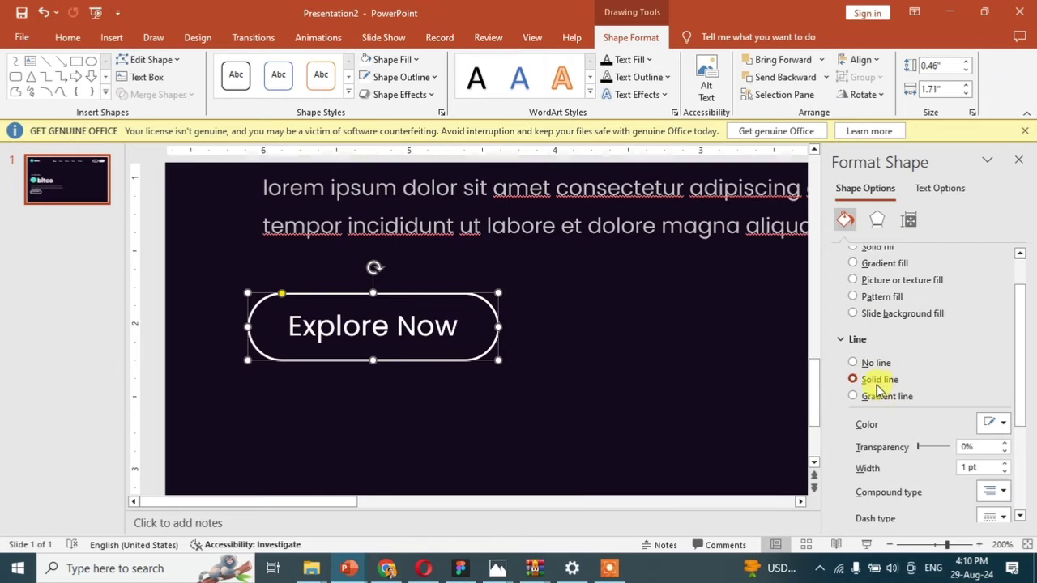
click(881, 397)
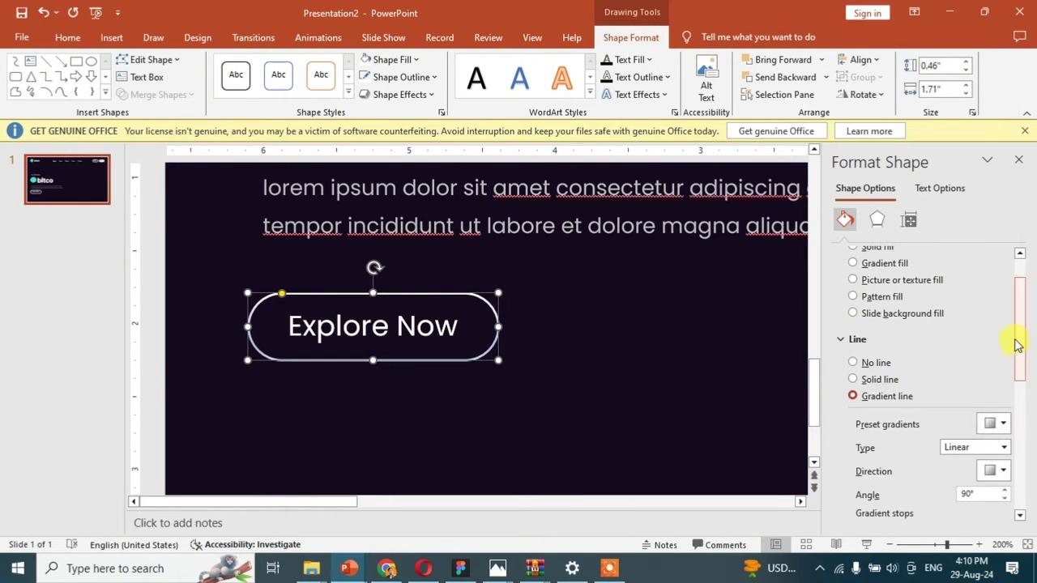
drag(1017, 343, 1023, 433)
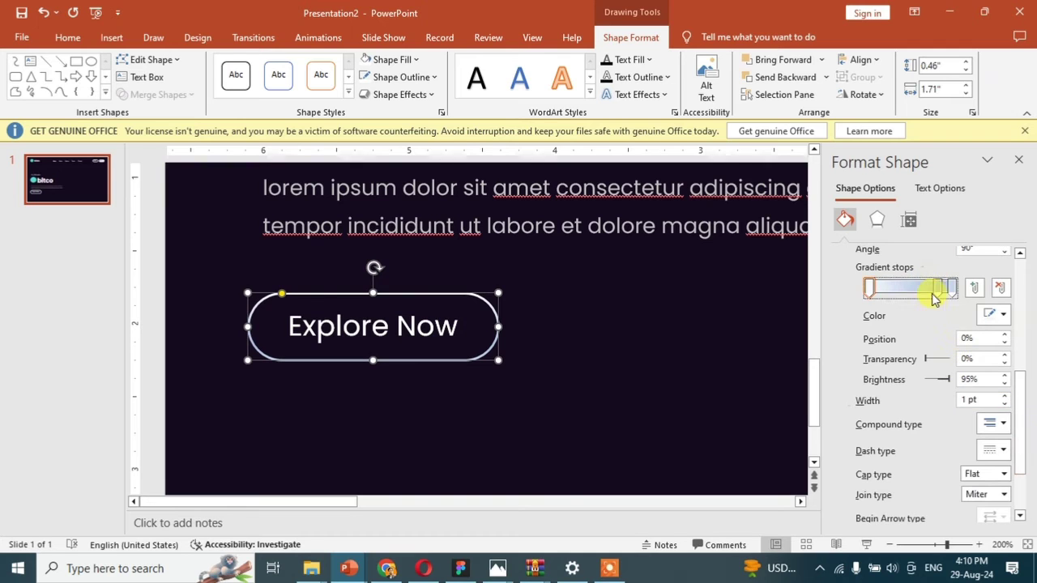
drag(931, 289, 931, 292)
Step: Color the outline's first gradient stop green and its last gradient stop light blue
click(995, 315)
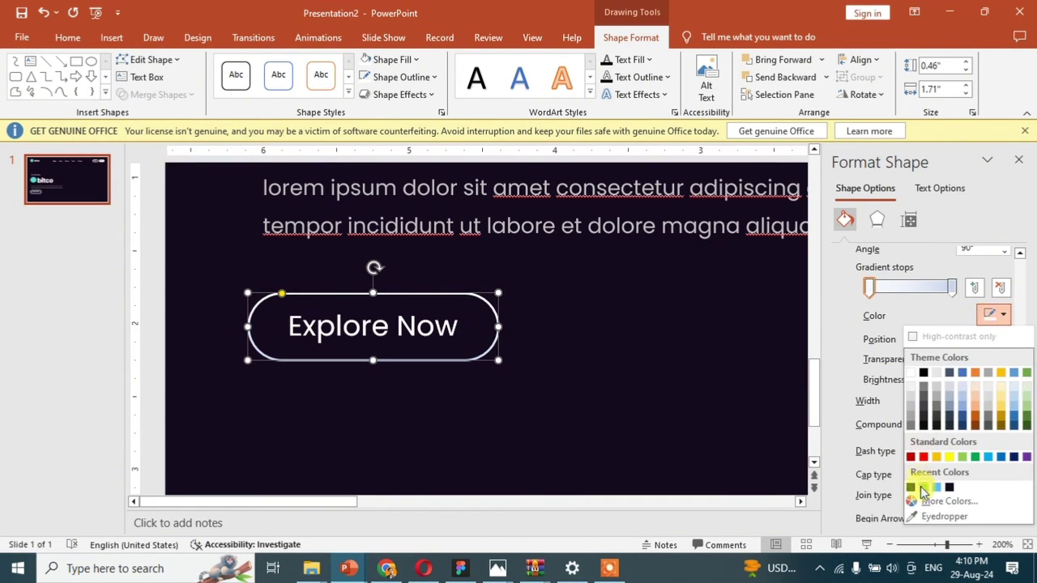
click(910, 487)
click(992, 315)
click(951, 287)
click(992, 315)
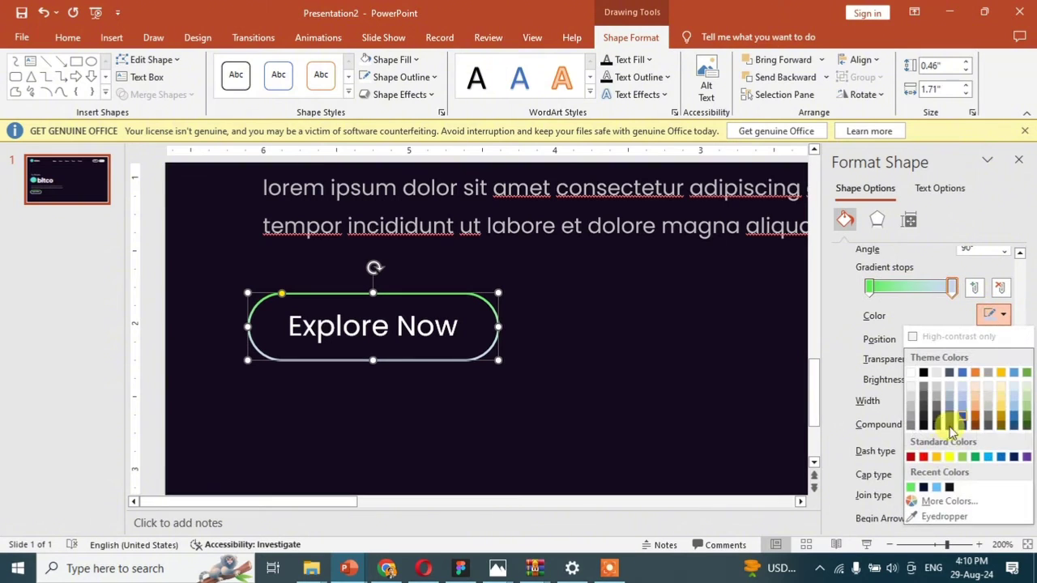
click(937, 488)
Step: Set the outline gradient's direction to a 45° diagonal and close the shape formatting options
scroll(990, 326, up, 1)
click(989, 274)
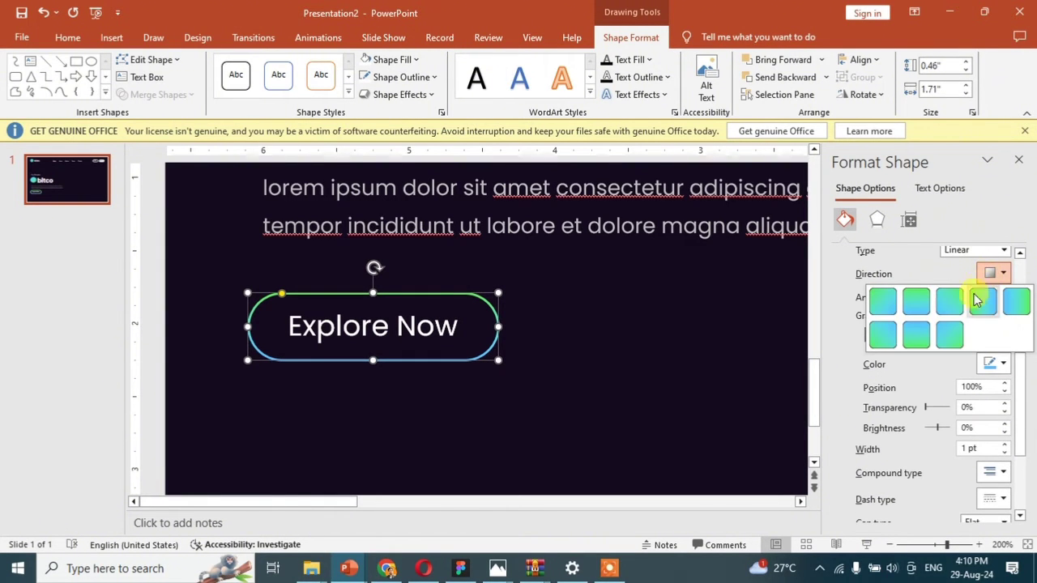
click(891, 308)
click(735, 364)
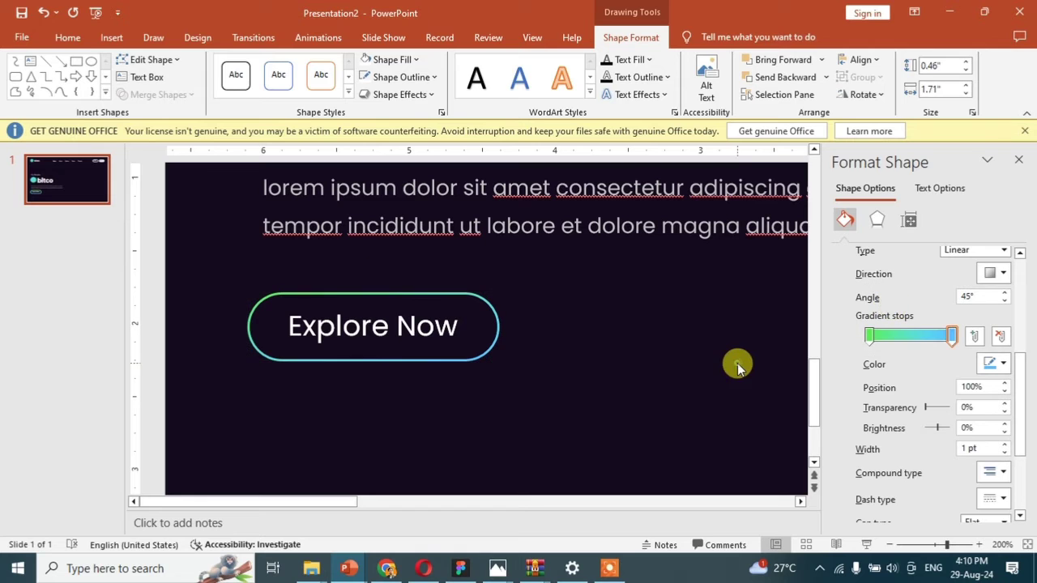
click(1018, 159)
ctrl+scroll(630, 271, down, 5)
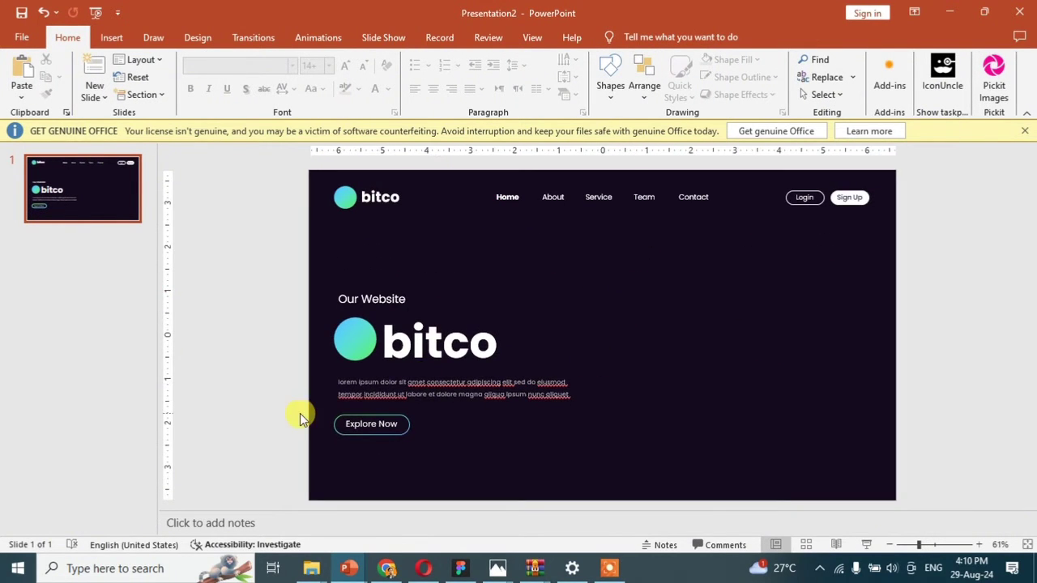
Step: Nudge the "Explore Now" button slightly down, and move the whole block from "Our Website" to the button up a little
mouse_move(290, 402)
mouse_down()
mouse_move(447, 445)
mouse_move(398, 433)
mouse_move(378, 439)
mouse_up()
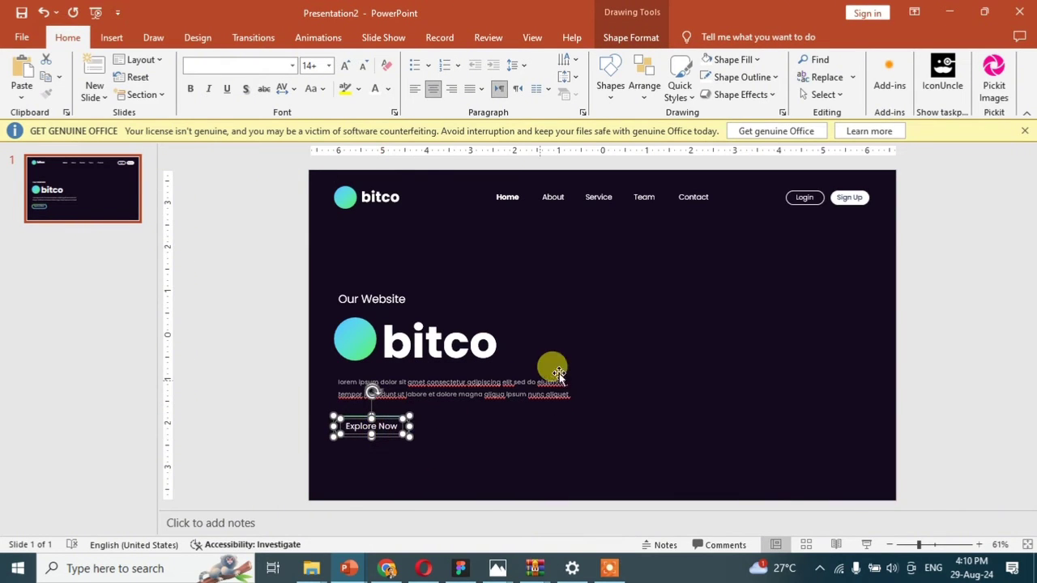
click(603, 355)
drag(272, 265, 648, 493)
key(Up)
key(Up)
key(Up)
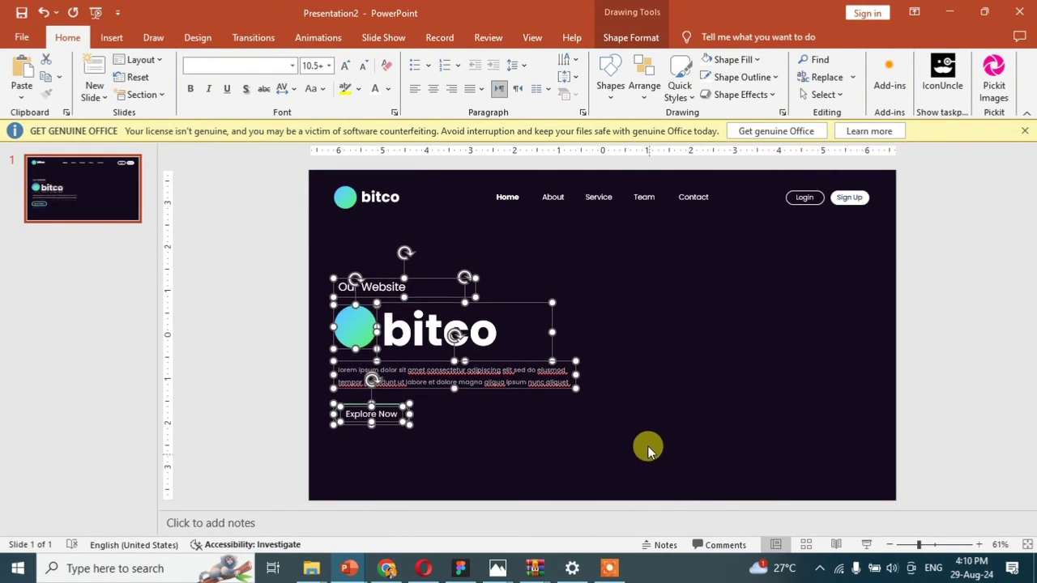
click(646, 417)
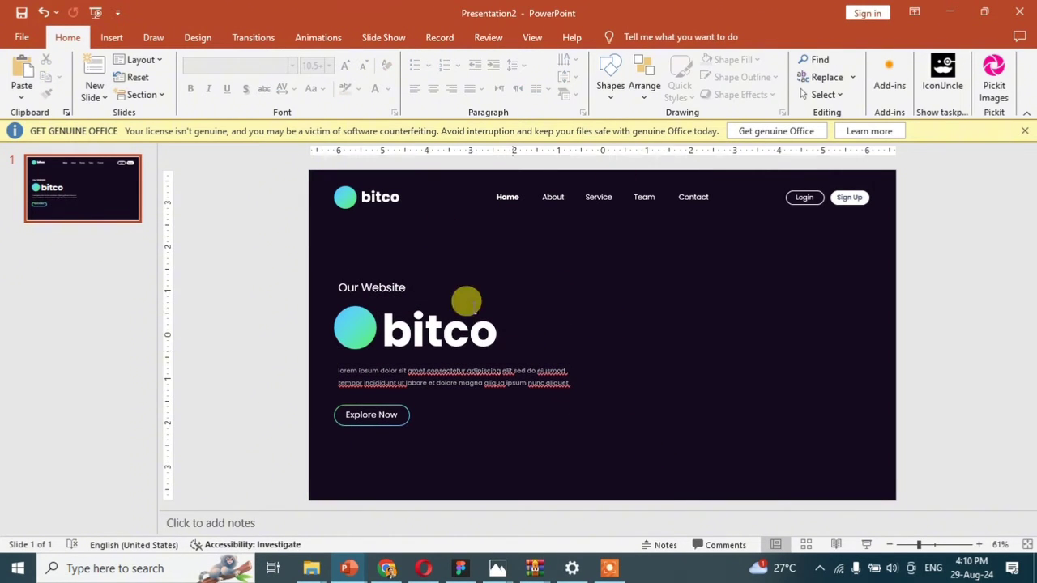
Step: Draw a rounded rectangle about 4.74" high and 4.35" wide in the empty right half of the slide
click(113, 38)
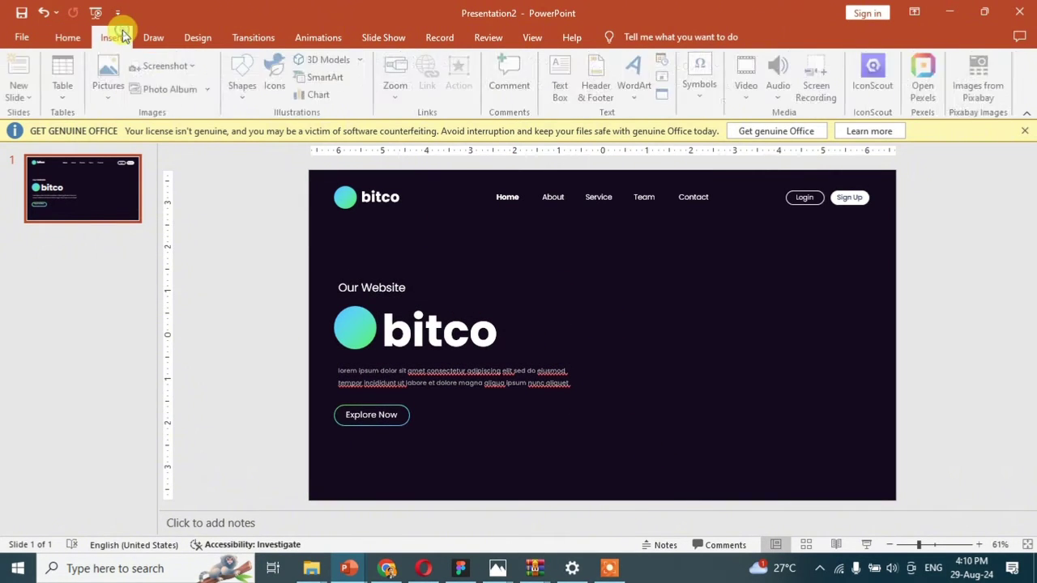
click(245, 77)
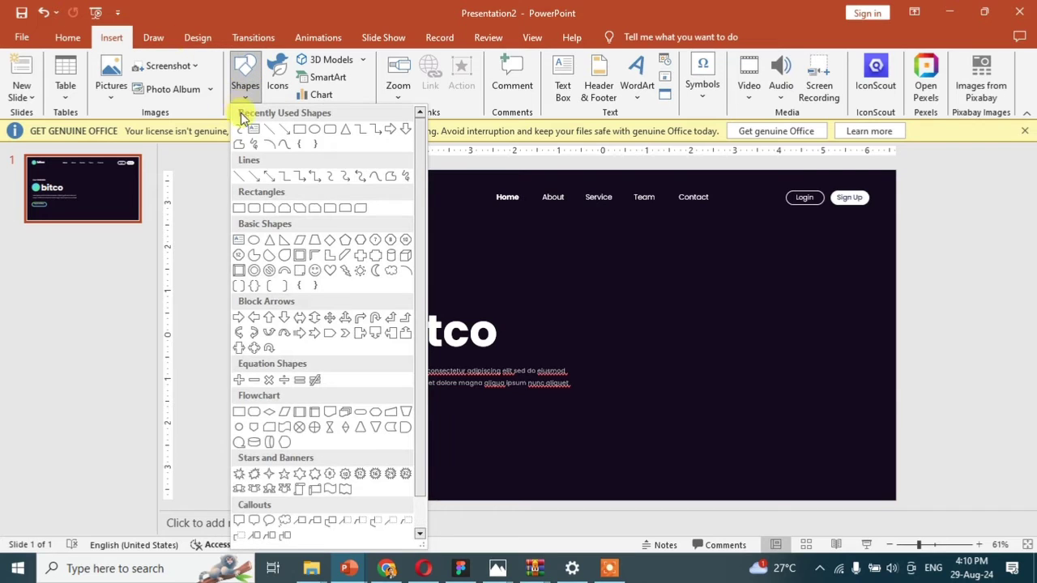
click(240, 208)
drag(639, 257, 830, 465)
drag(745, 353, 740, 345)
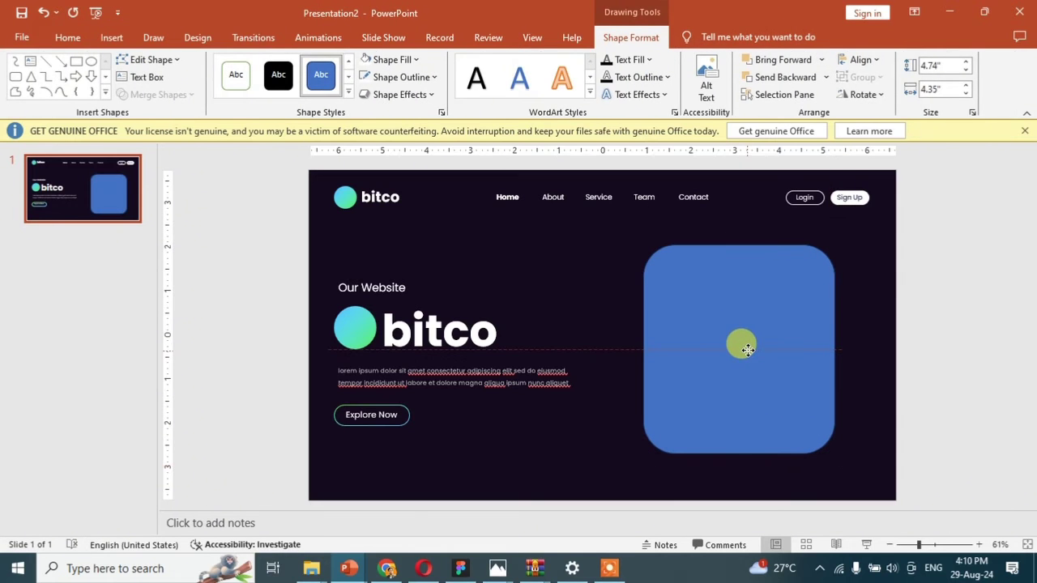
Step: Round the rectangle fully into an upright capsule, resize it to about 4.9" by 3.47", and shift it slightly down
drag(678, 245, 731, 344)
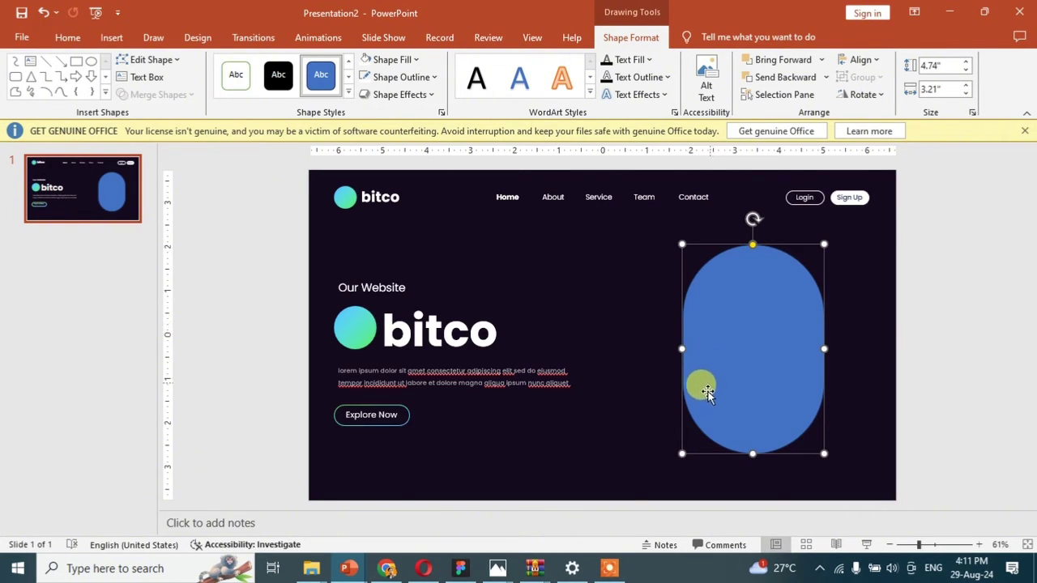
drag(753, 451, 752, 452)
drag(682, 349, 671, 358)
drag(731, 315, 759, 310)
click(928, 305)
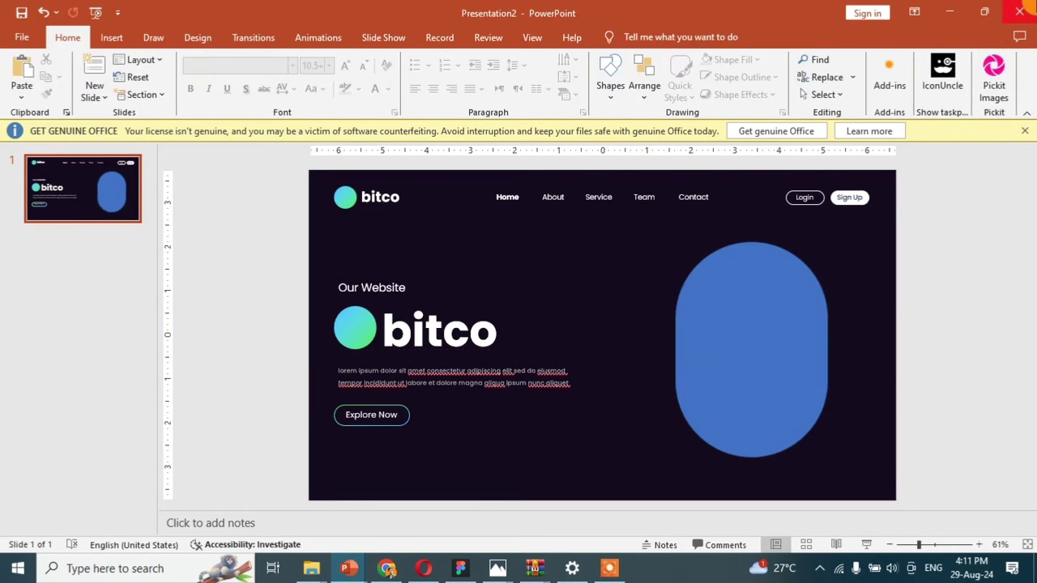
click(810, 298)
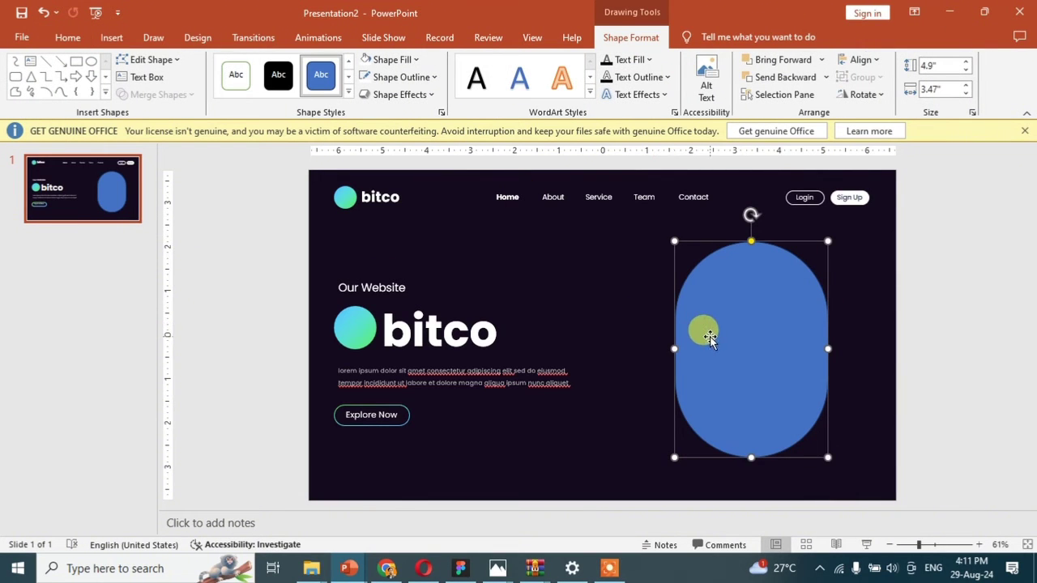
drag(709, 335, 712, 346)
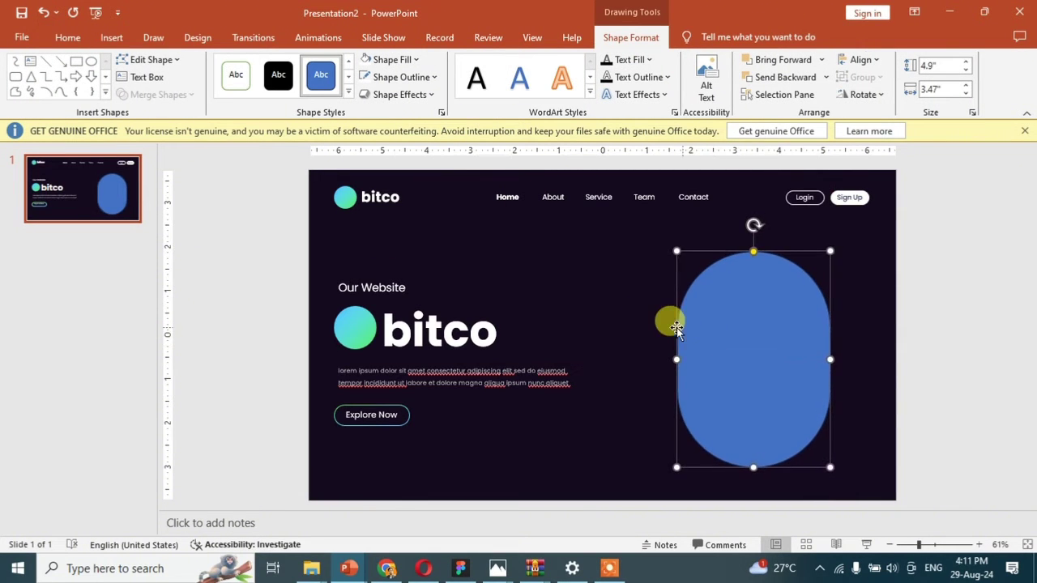
Step: Switch to Chrome and open the Pexels website in a new tab
key(alt+Tab)
key(ctrl+t)
text(pe)
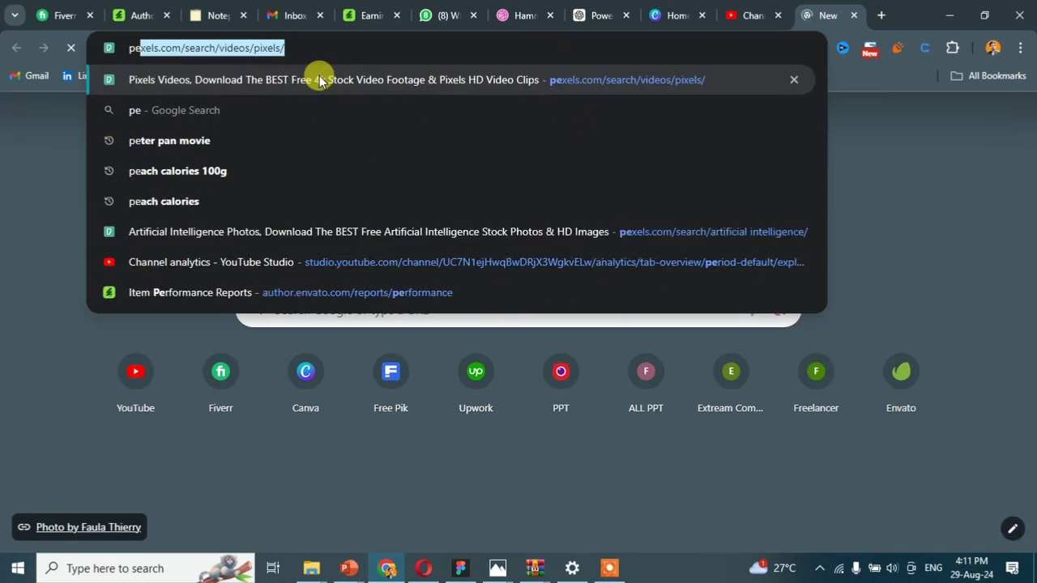
key(BackSpace)
text(x)
key(Return)
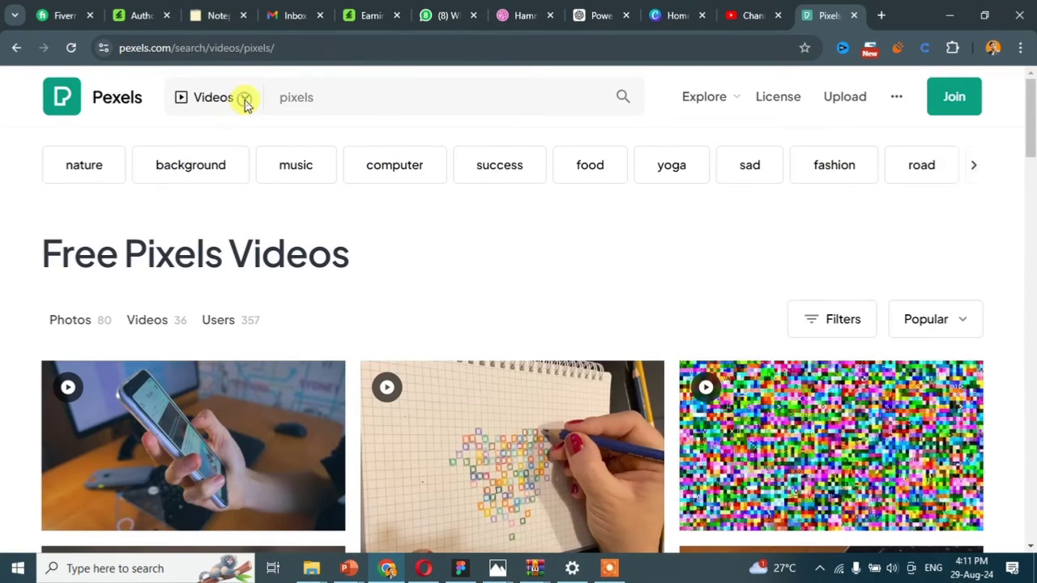
Step: Switch the Pexels search from videos to photos and search for "bitcoin"
click(244, 97)
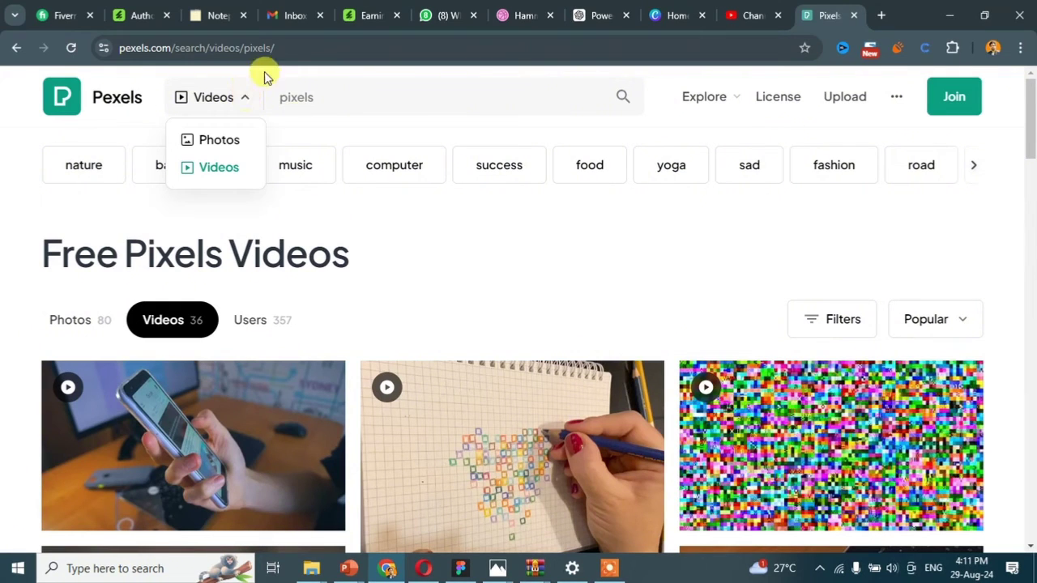
click(230, 142)
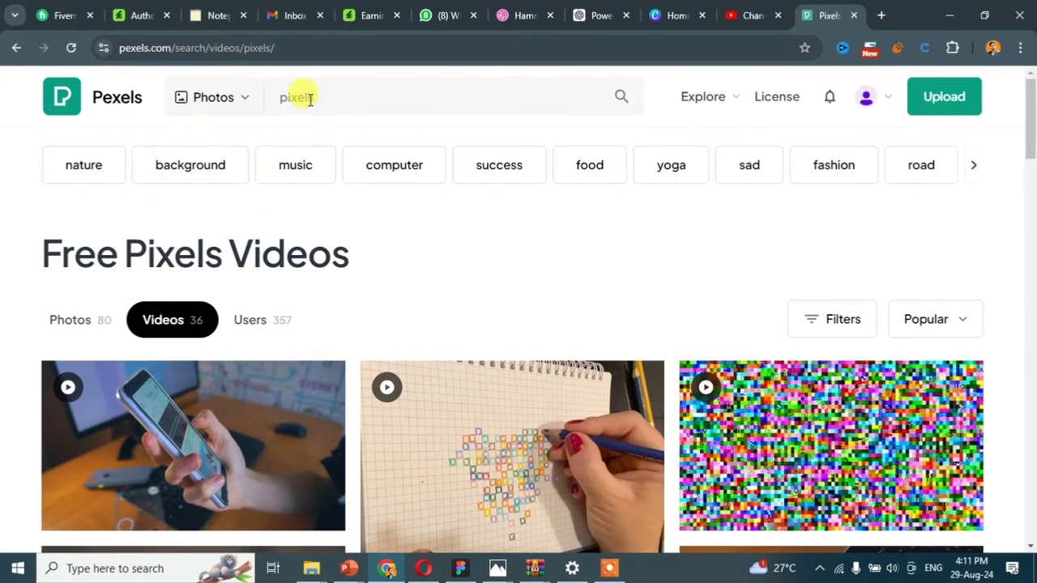
double_click(298, 97)
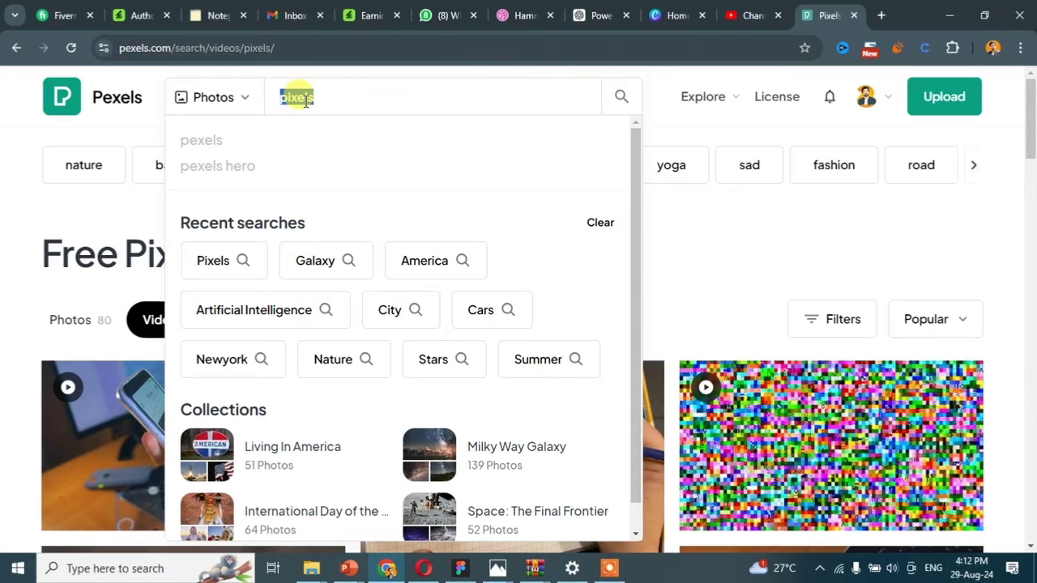
text(bitcoin)
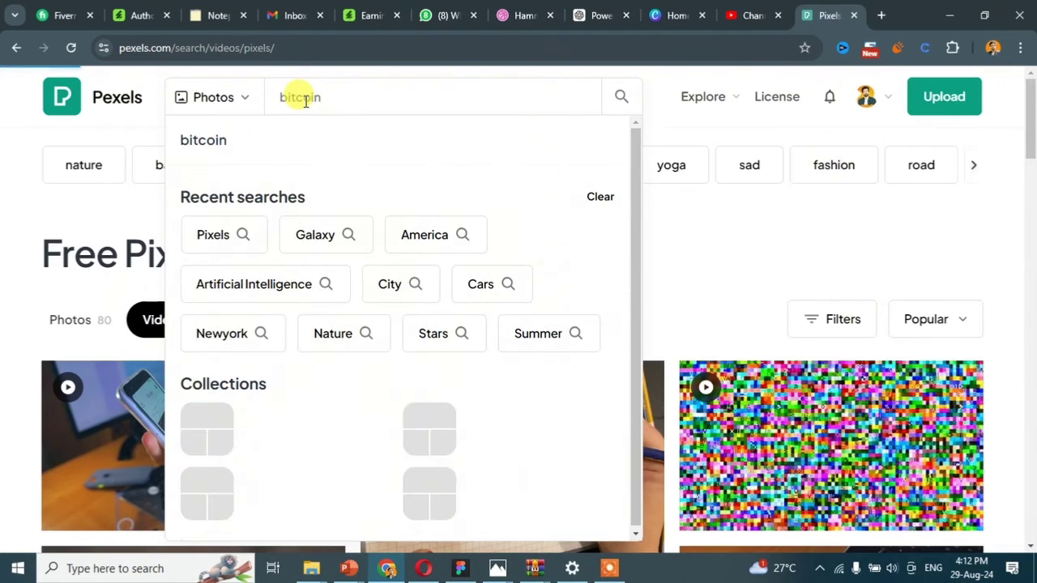
key(Return)
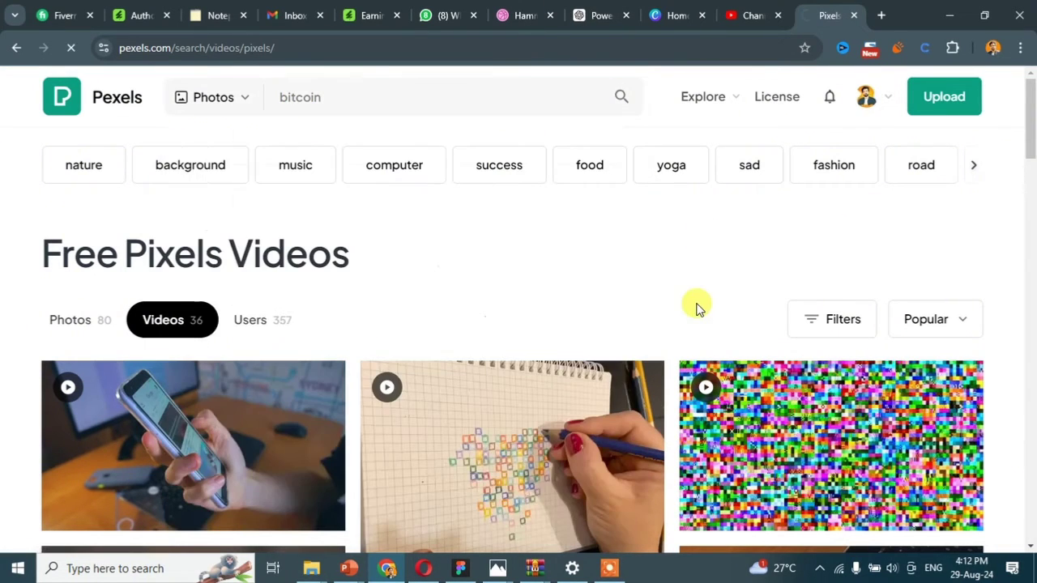
Step: Browse the bitcoin photos and filter them by the purple color 9C27B0
scroll(611, 306, down, 10)
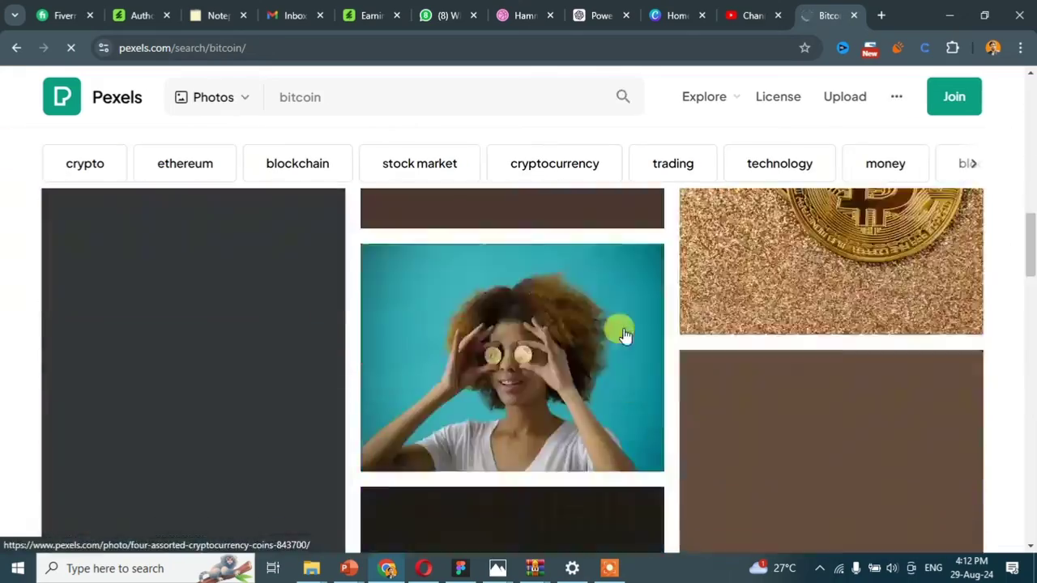
scroll(630, 326, down, 10)
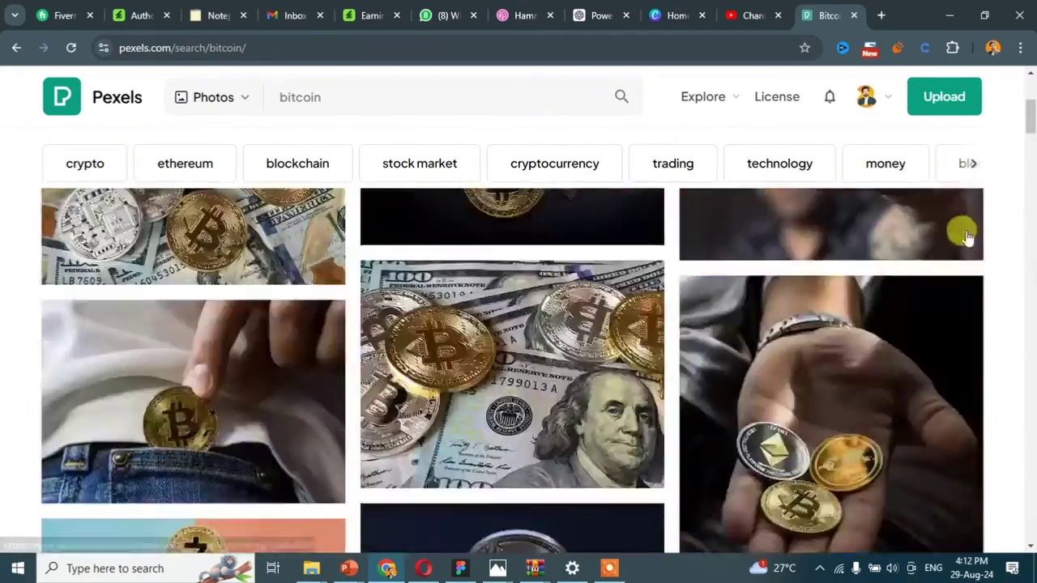
scroll(966, 235, up, 15)
click(832, 319)
click(746, 387)
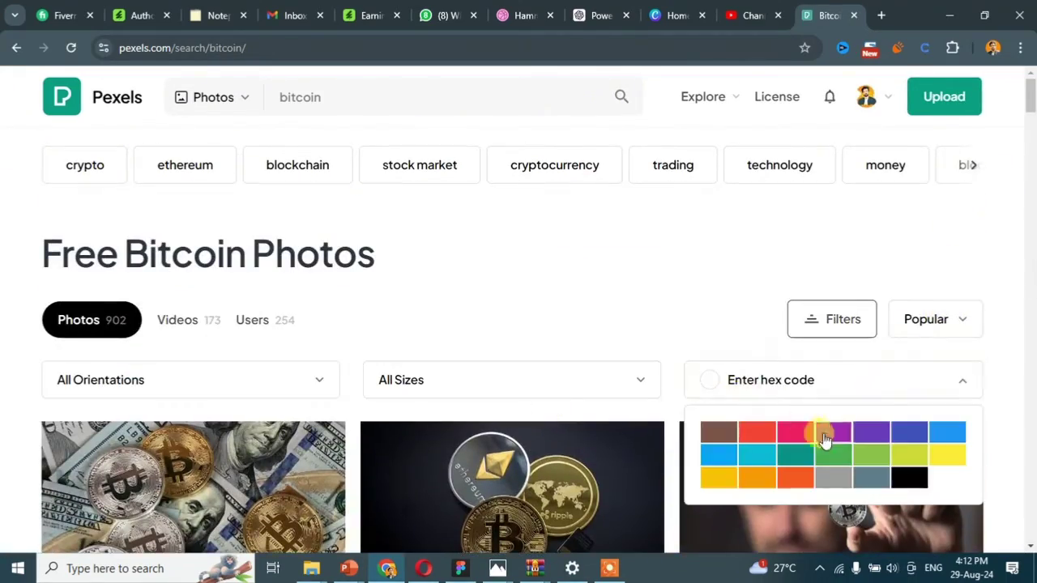
click(851, 435)
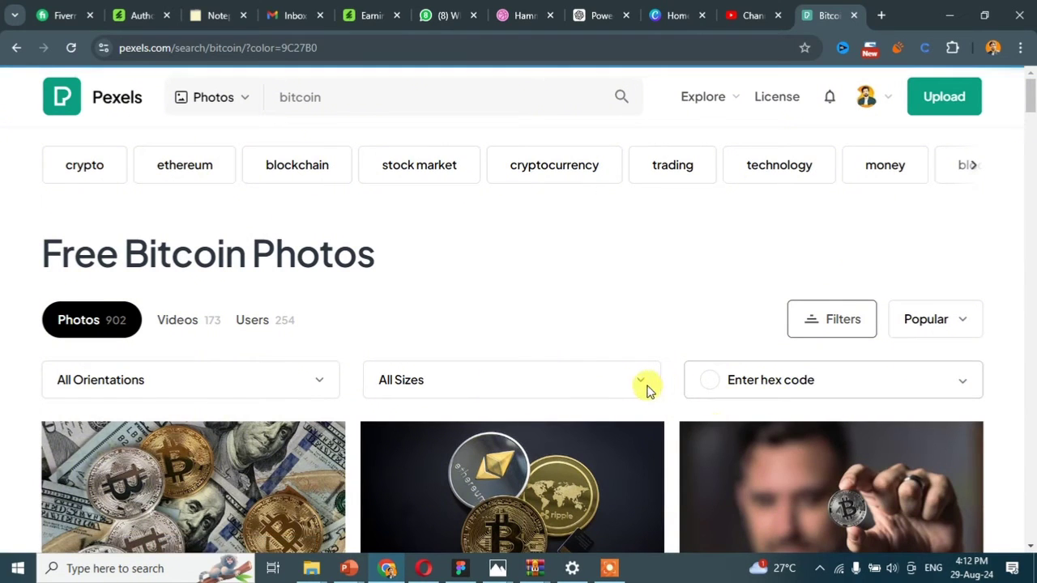
Step: Open the close-up photo of a bitcoin on a purple background and download it in the Large 1920×1280 size
scroll(614, 356, down, 2)
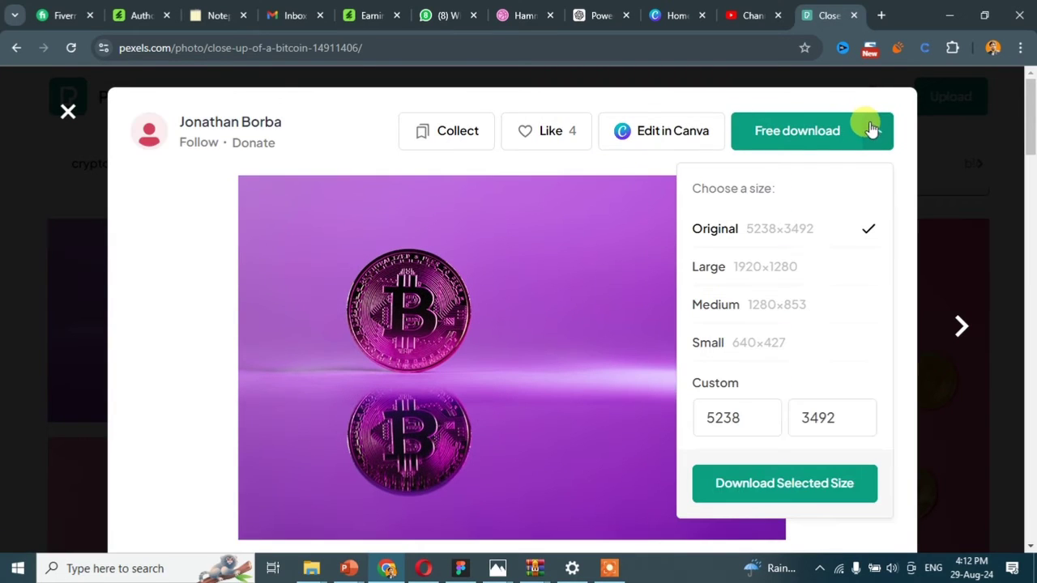
click(802, 266)
click(766, 477)
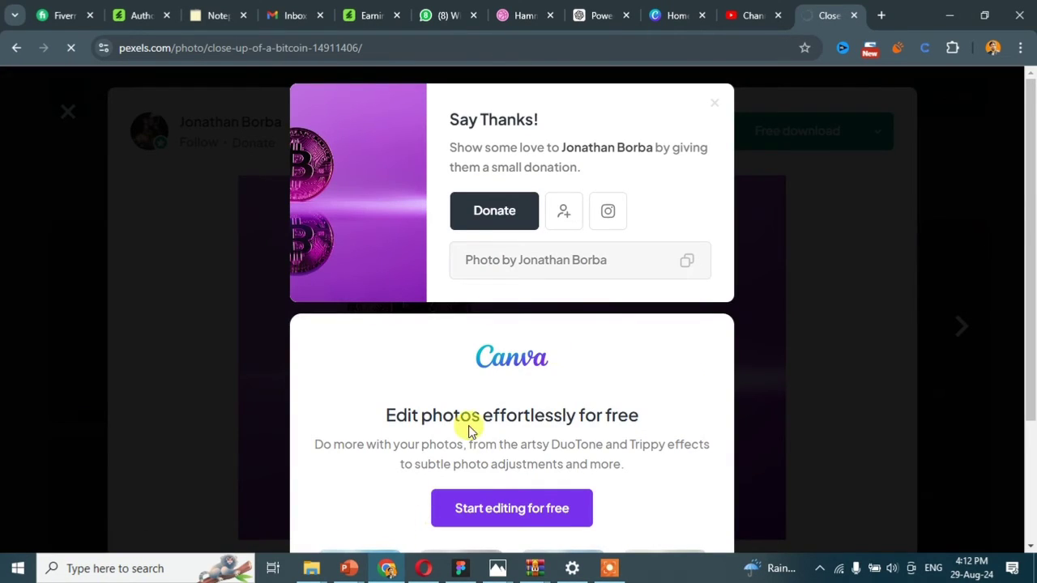
click(966, 48)
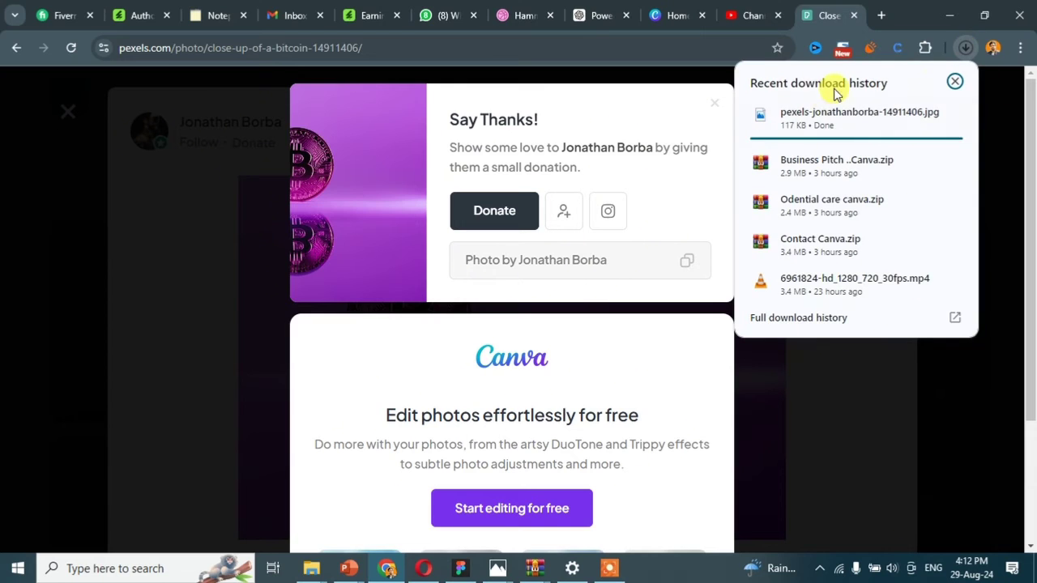
Step: Switch to PowerPoint, add the downloaded bitcoin photo to the slide over the blue capsule, and send it to the back
key(alt+Tab)
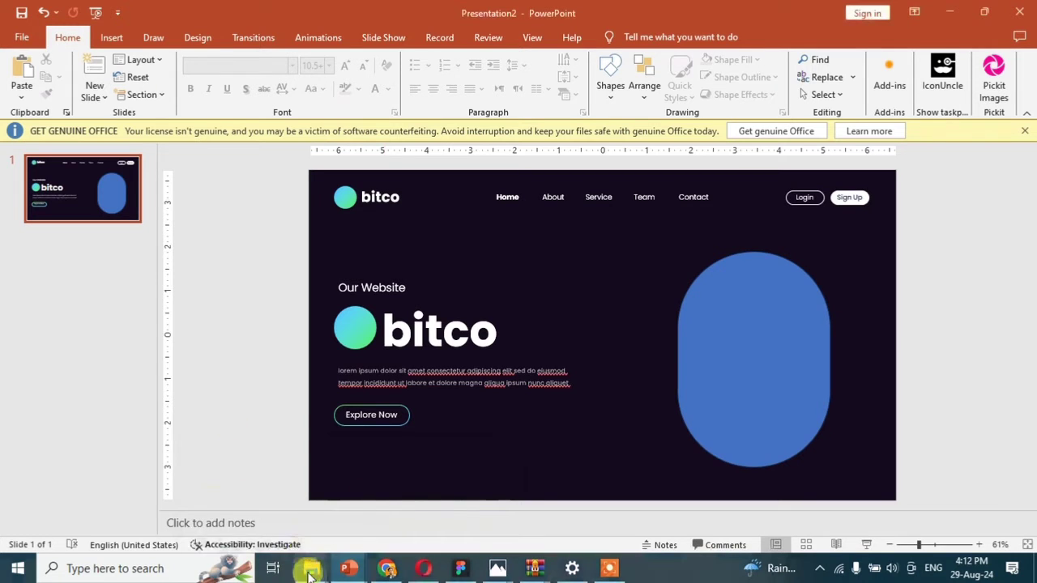
mouse_move(307, 559)
mouse_move(295, 497)
drag(295, 497, 457, 526)
drag(736, 373, 735, 347)
right_click(729, 341)
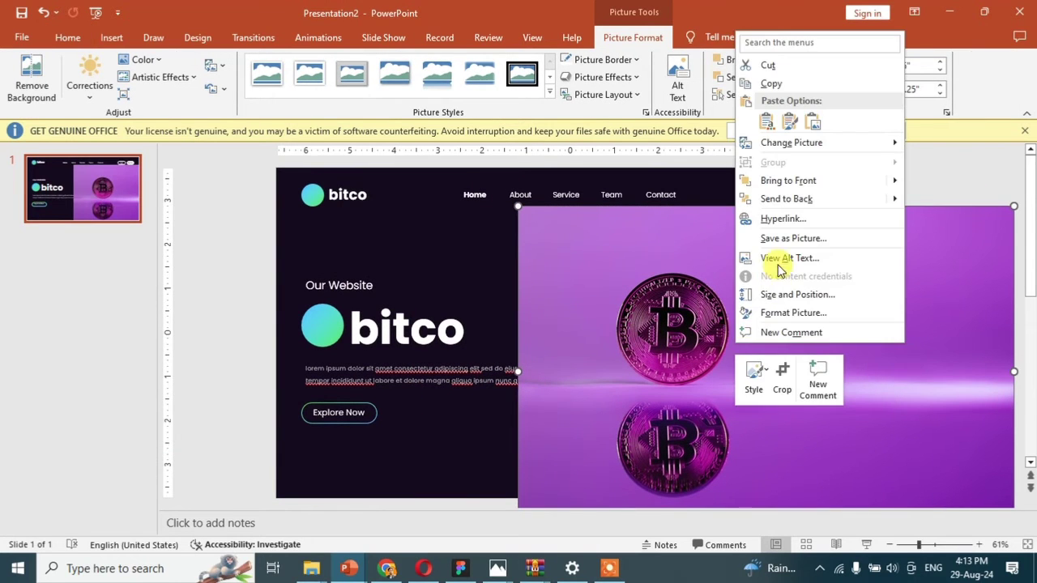
click(785, 200)
Step: Scale the bitcoin photo down to about 6.26" × 9.38" and position it so the coin lies behind the capsule
scroll(913, 350, down, 3)
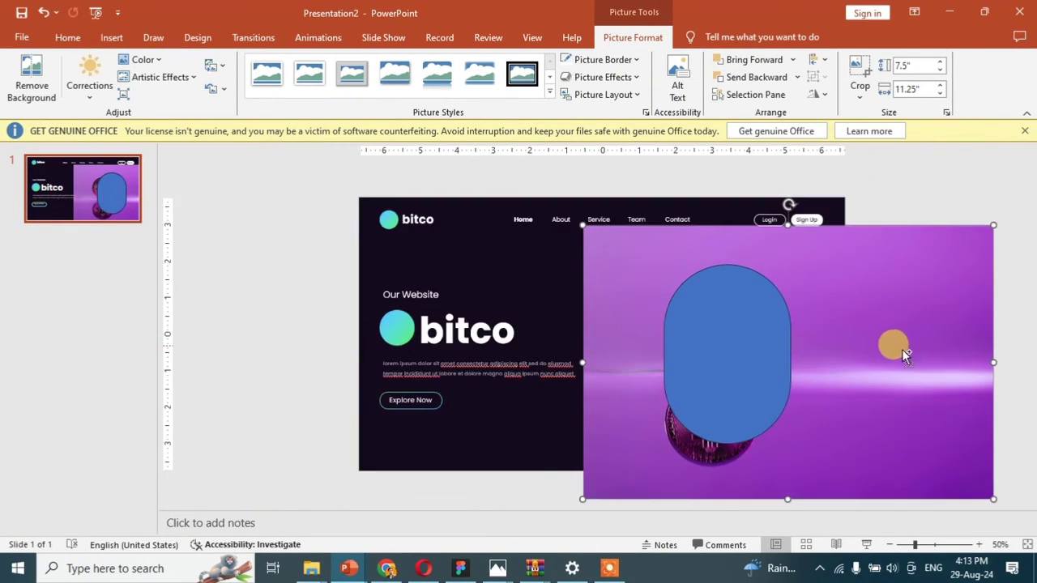
drag(589, 264, 627, 291)
drag(738, 356, 722, 341)
drag(839, 274, 821, 278)
Step: Remove the outline from the blue capsule shape
click(662, 307)
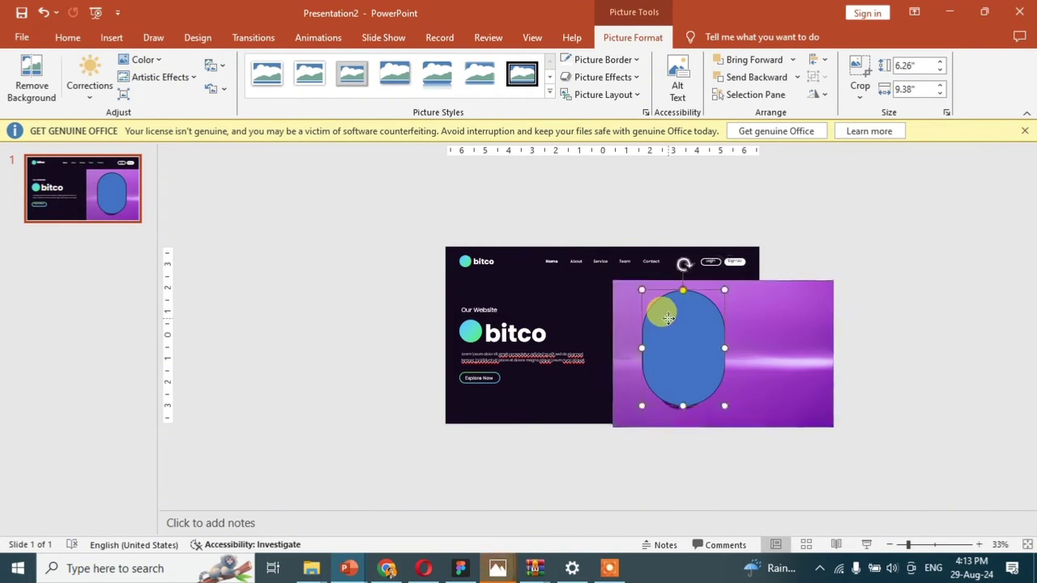
right_click(672, 344)
click(753, 142)
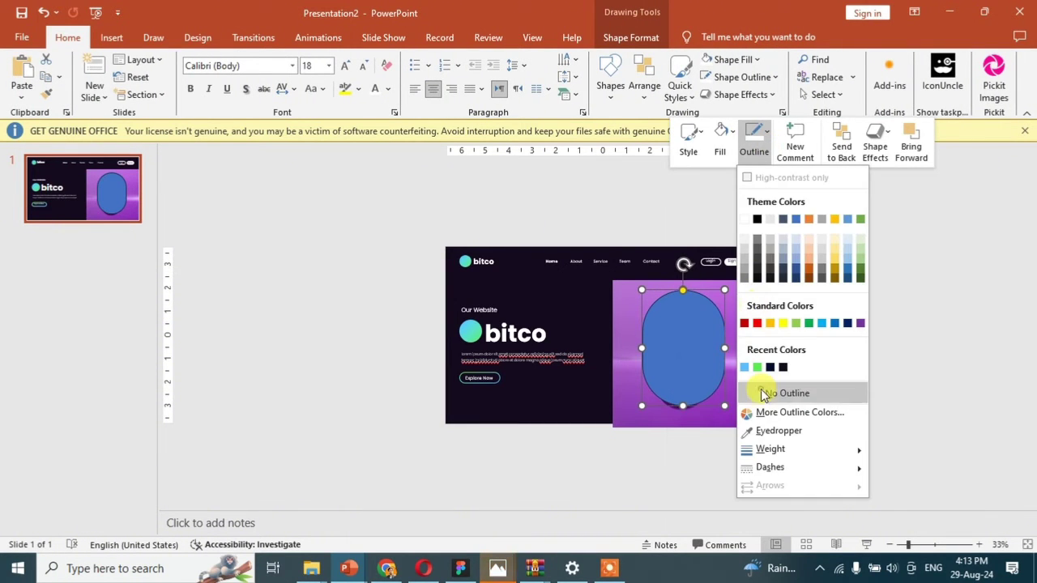
click(763, 393)
Step: Crop the bitcoin photo to the capsule by merging the two with Intersect
click(800, 353)
click(664, 328)
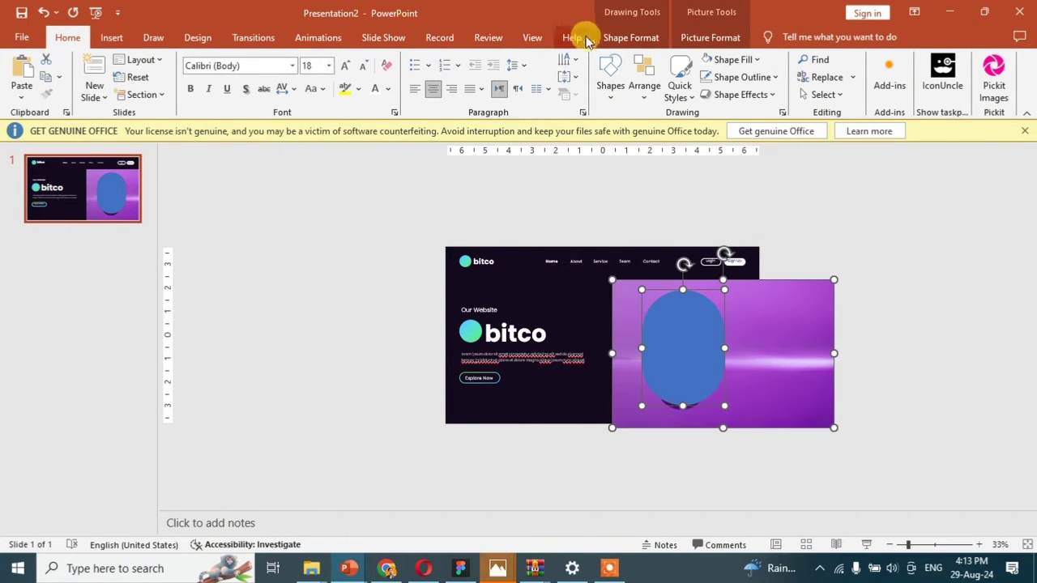
click(630, 38)
click(147, 95)
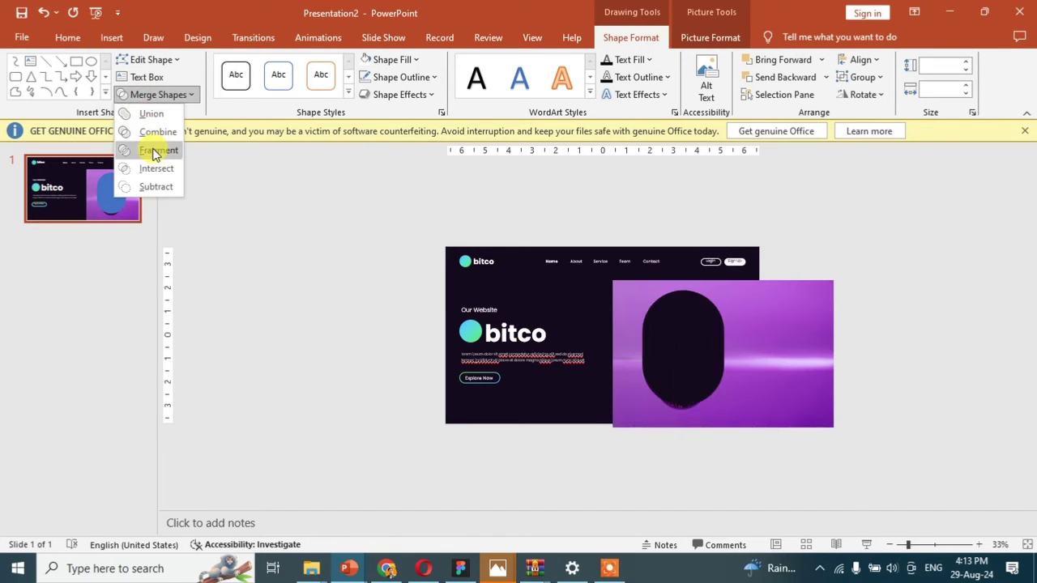
click(158, 168)
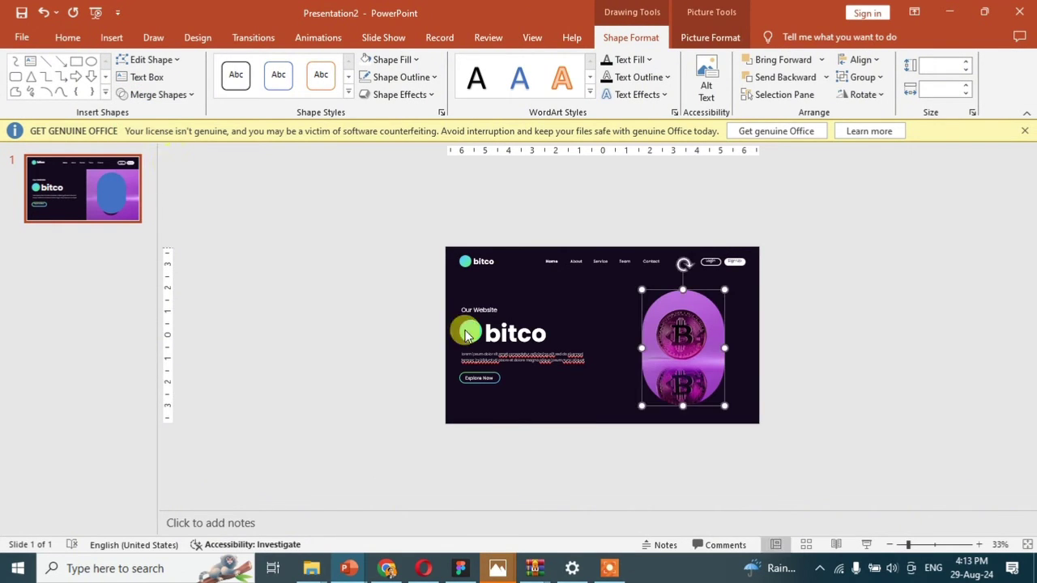
click(331, 293)
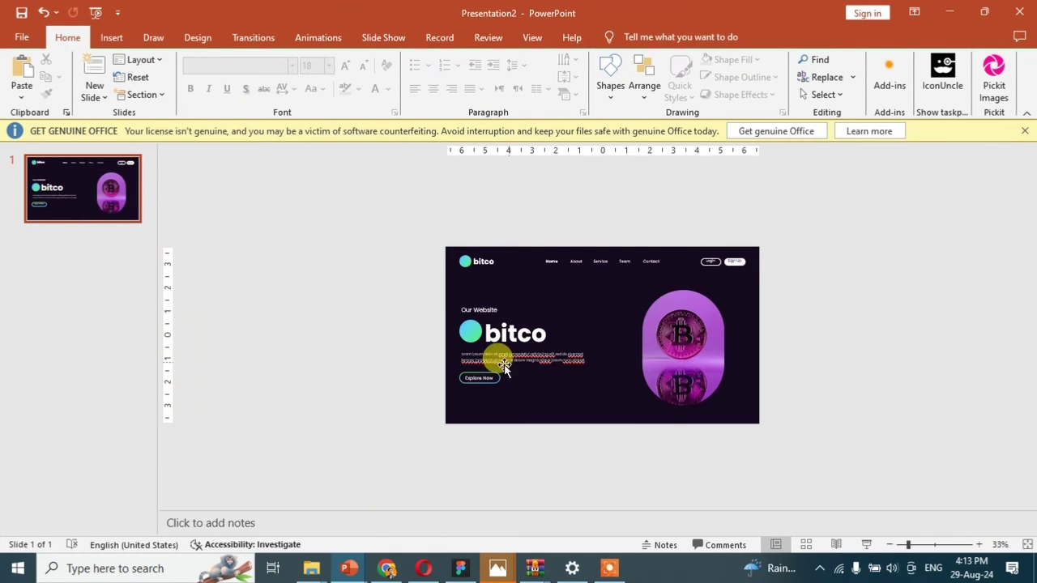
Step: Preview the finished slide full screen as a slide show and return to editing
click(865, 545)
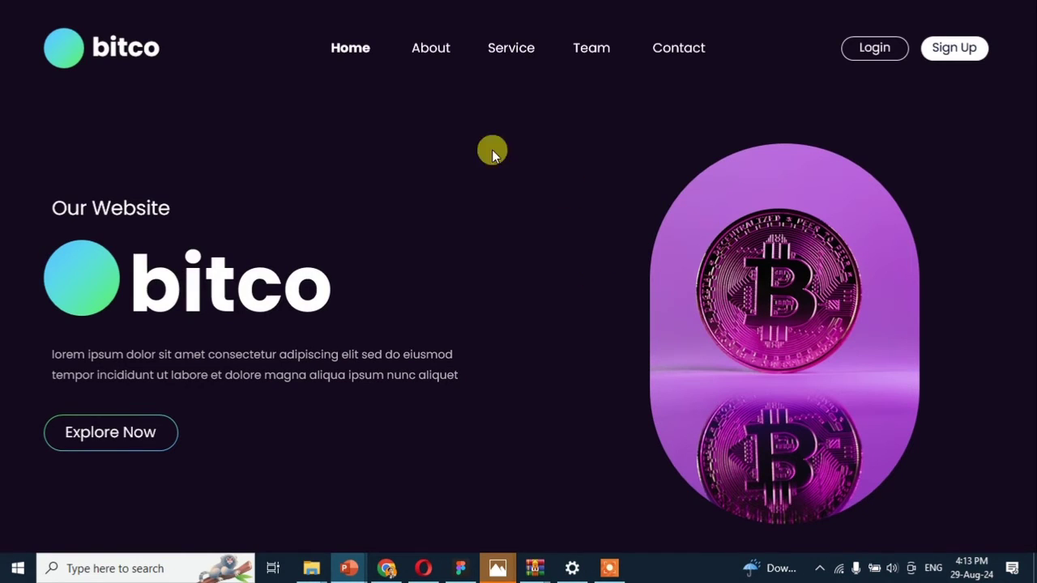
key(Escape)
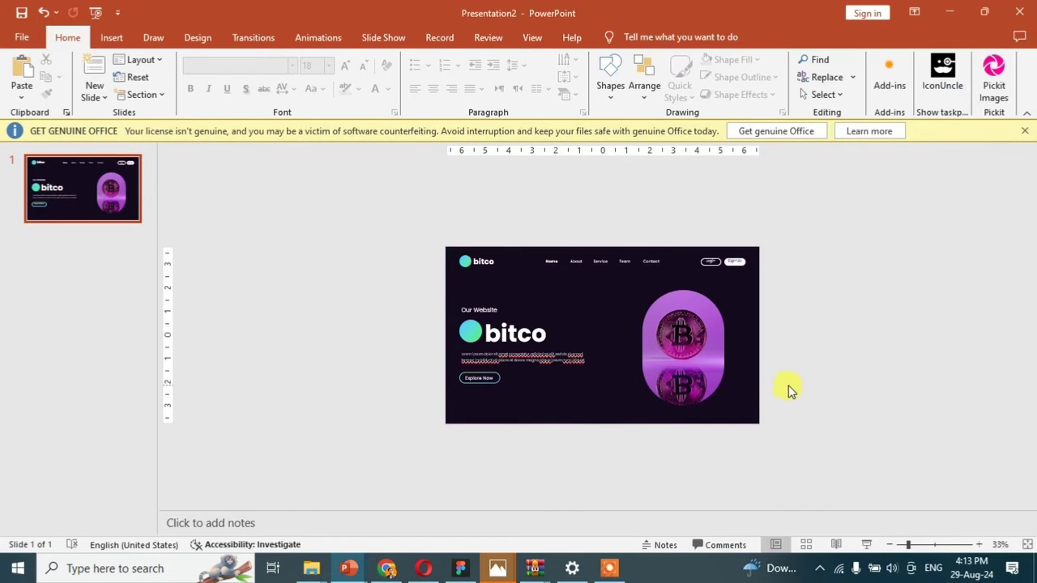
ctrl+scroll(519, 324, up, 3)
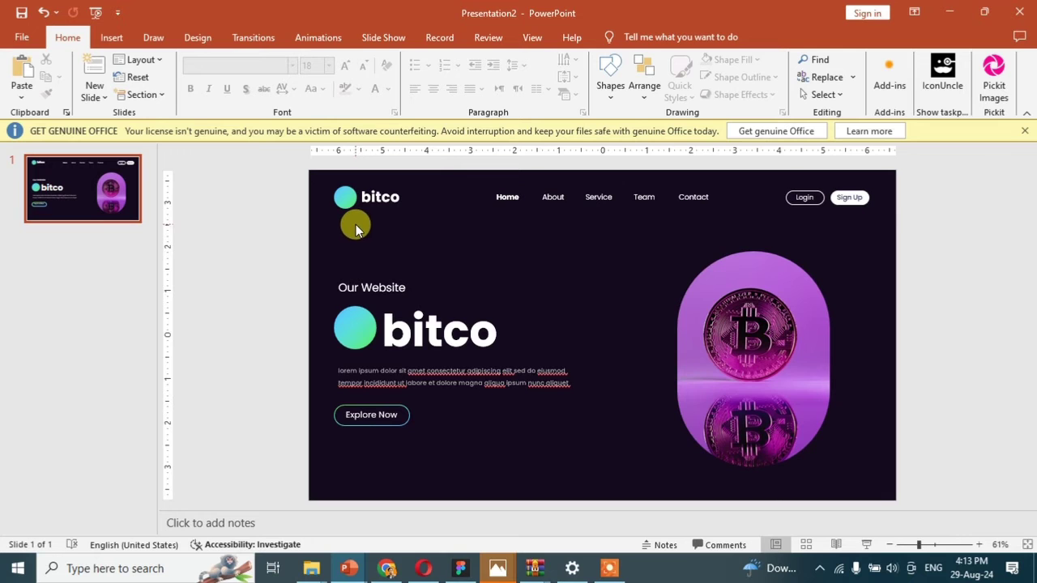
Step: Apply the Float In animation to all content below the header, including the title, paragraph, button and capsule photo
drag(279, 252, 949, 506)
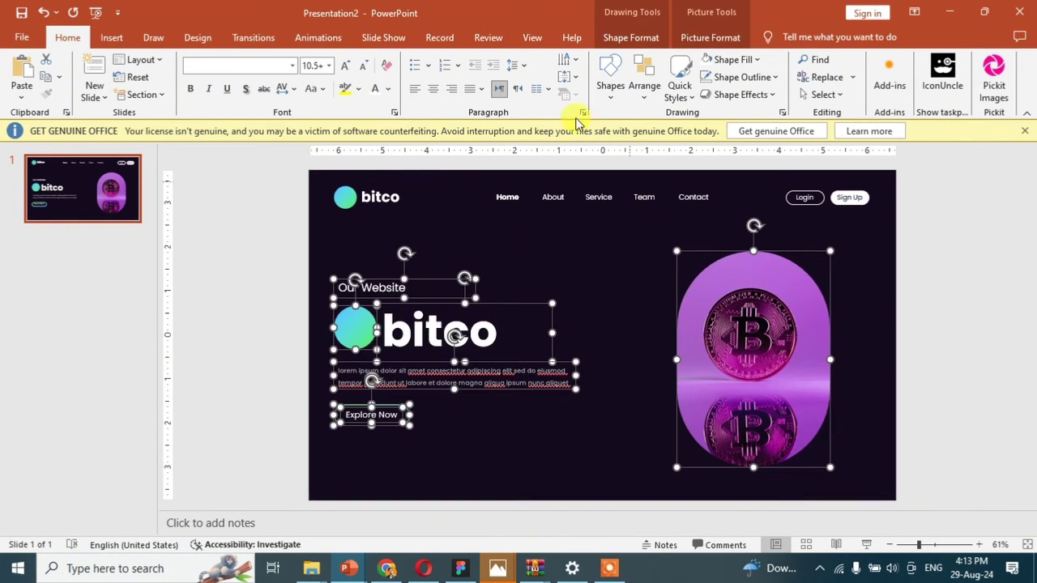
click(317, 37)
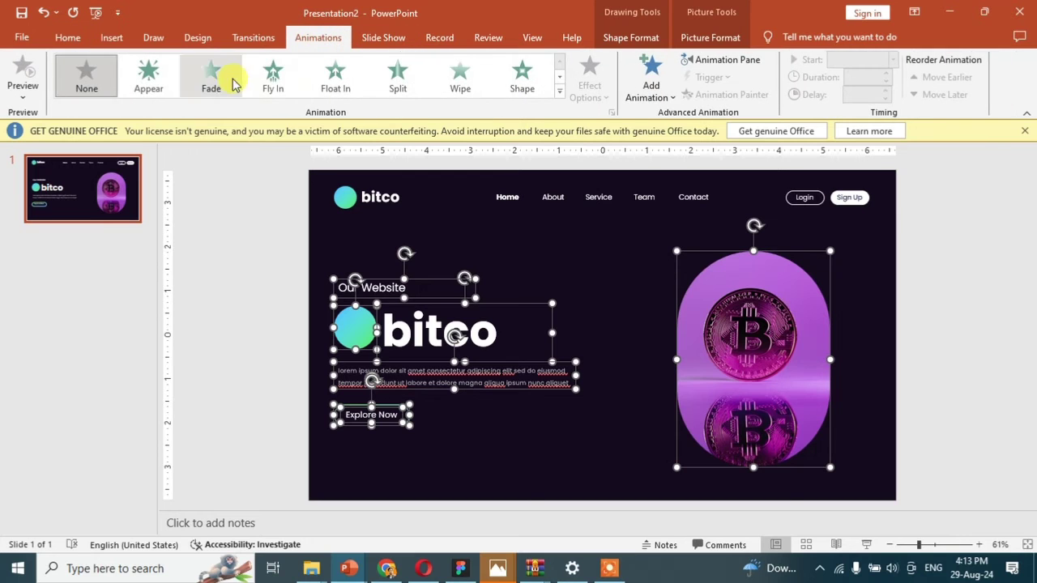
click(268, 77)
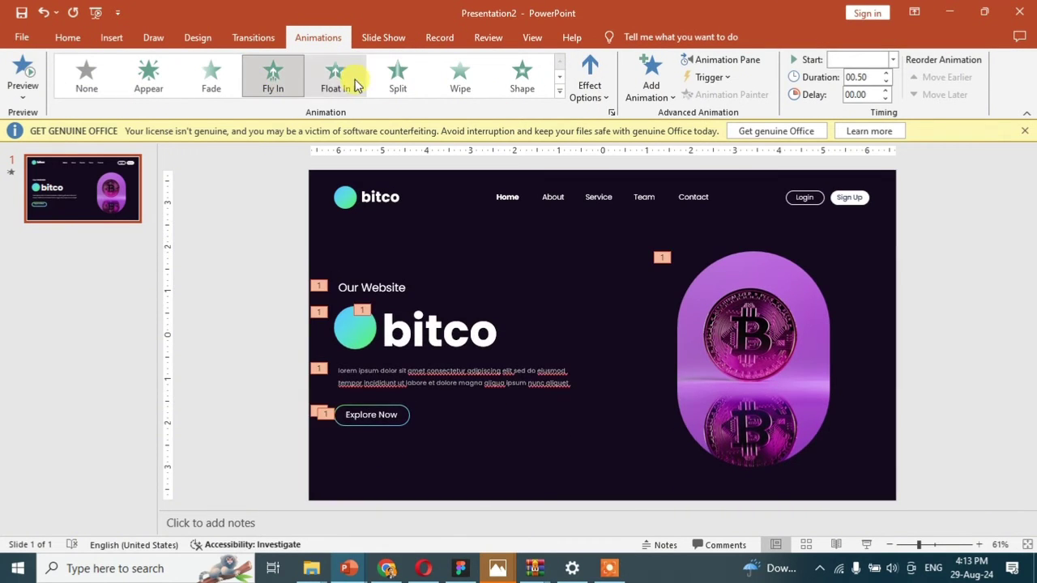
click(356, 84)
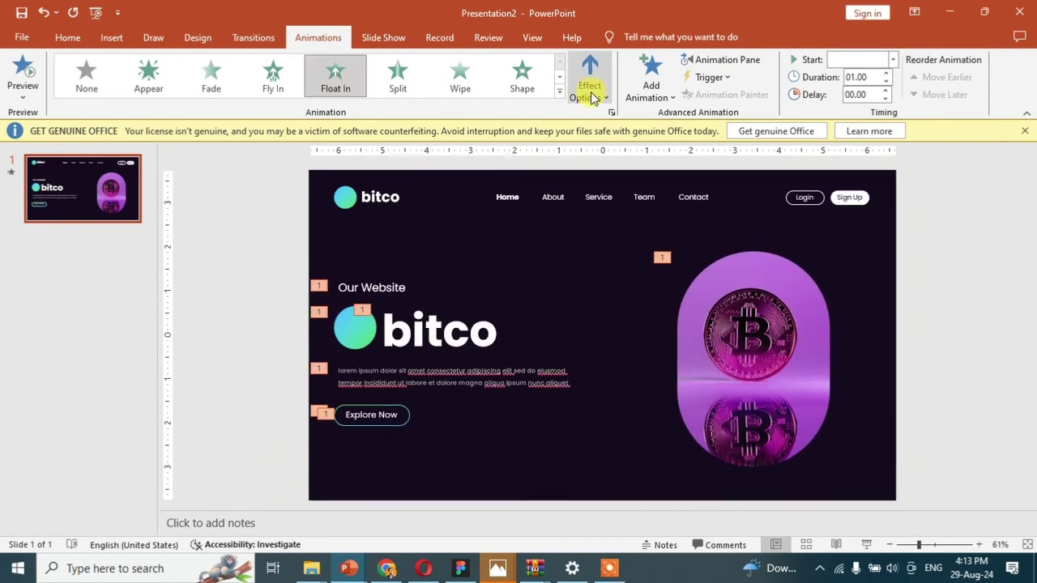
Step: Set the Float In animations to start With Previous with a duration of 1.75 seconds
click(594, 95)
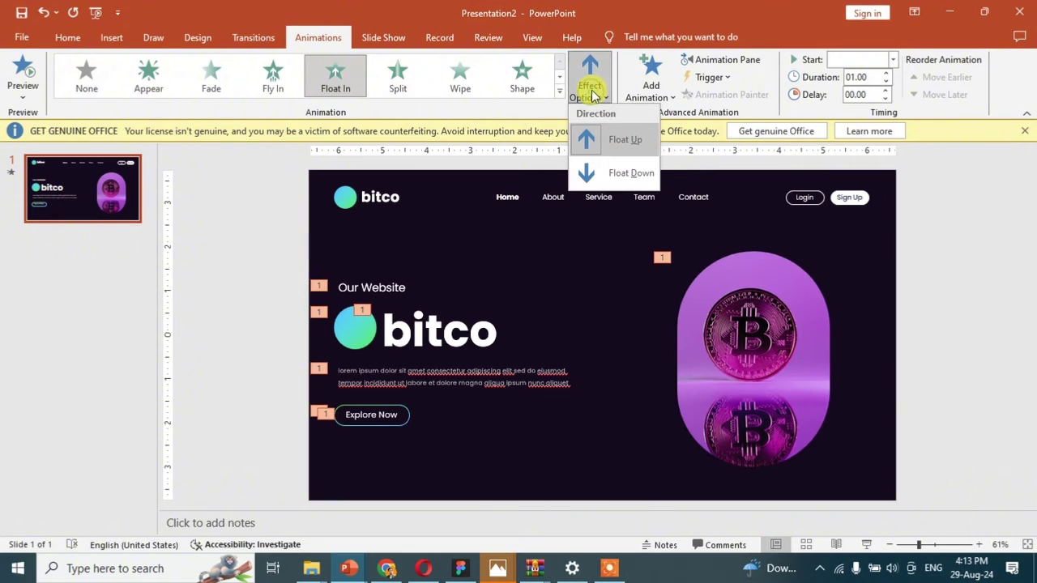
click(727, 60)
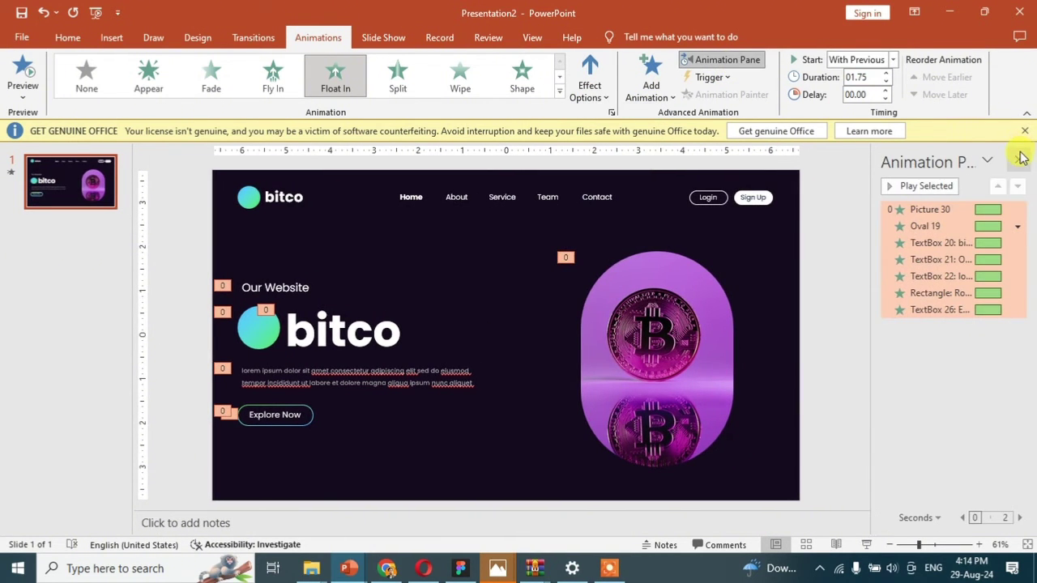
click(1020, 159)
click(861, 413)
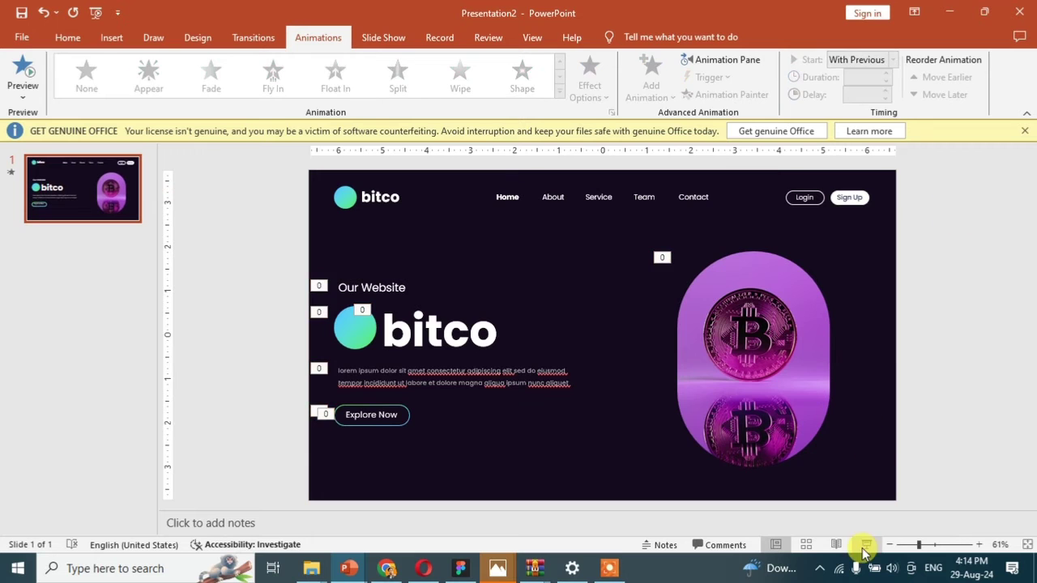
Step: Play the slide show to check the animations and duplicate the first slide
key(F5)
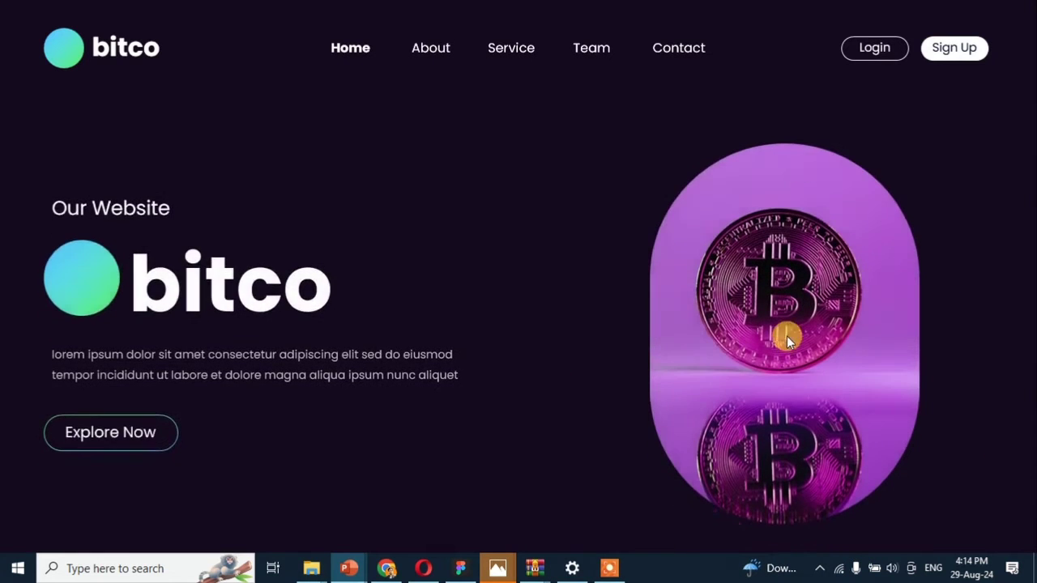
click(784, 252)
click(87, 170)
key(ctrl+d)
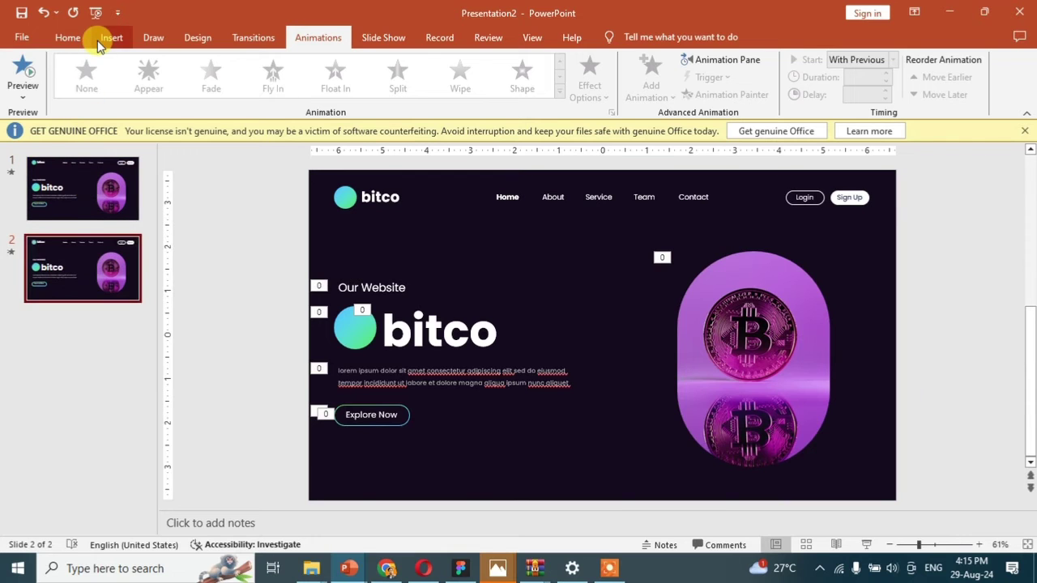
Step: Delete the large gradient circle, the large "bitco" title and the capsule photo from slide 2
click(69, 39)
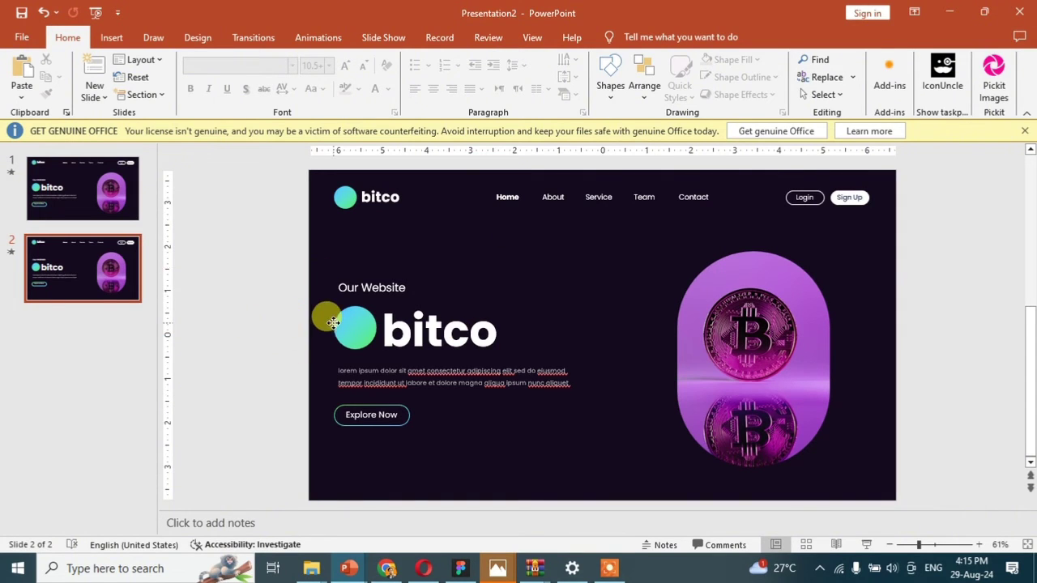
click(332, 323)
shift+click(418, 339)
key(Delete)
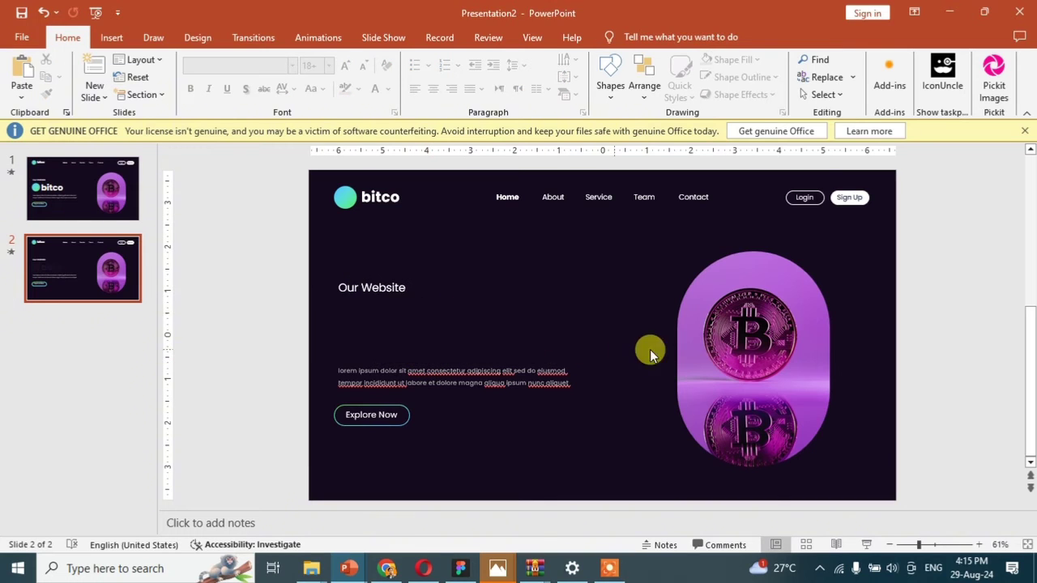
click(773, 352)
key(Delete)
Step: Replace the "Our Website" text on slide 2 with "Cryptocurrency" and "Always The Right Choice" on a second line
click(361, 294)
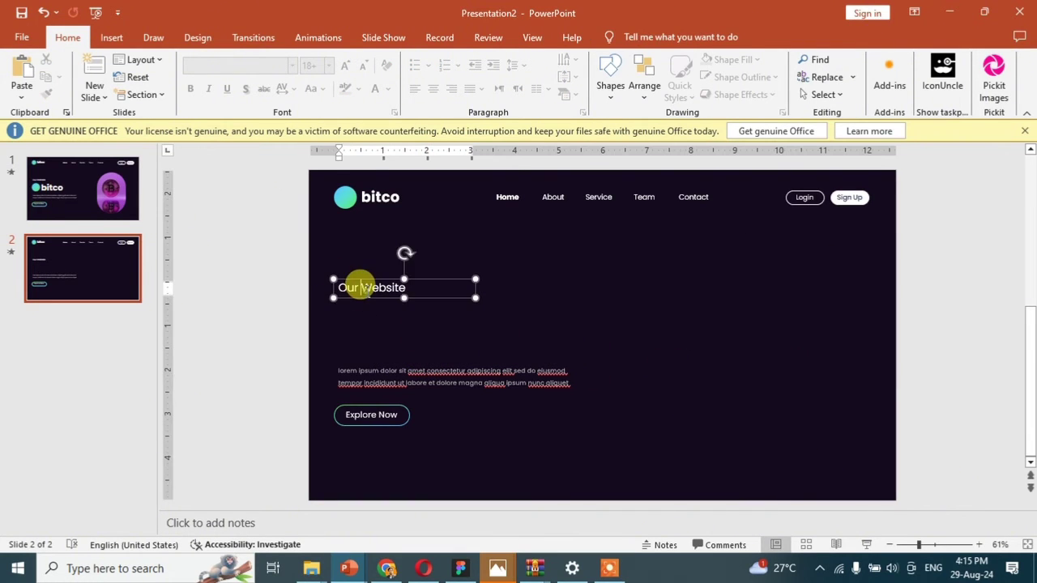
triple_click(364, 287)
text(Cryptocurrency)
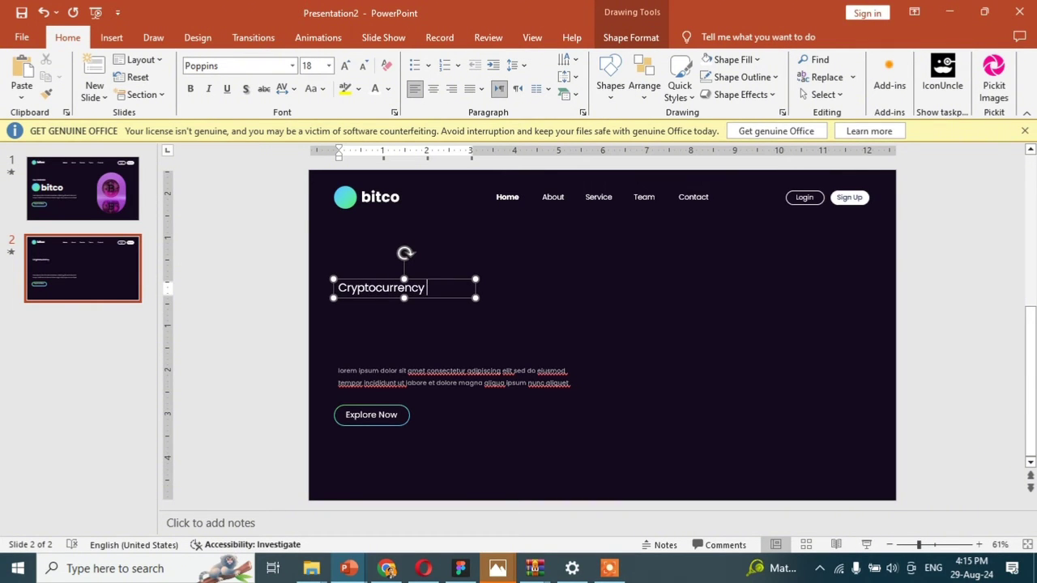
key(Return)
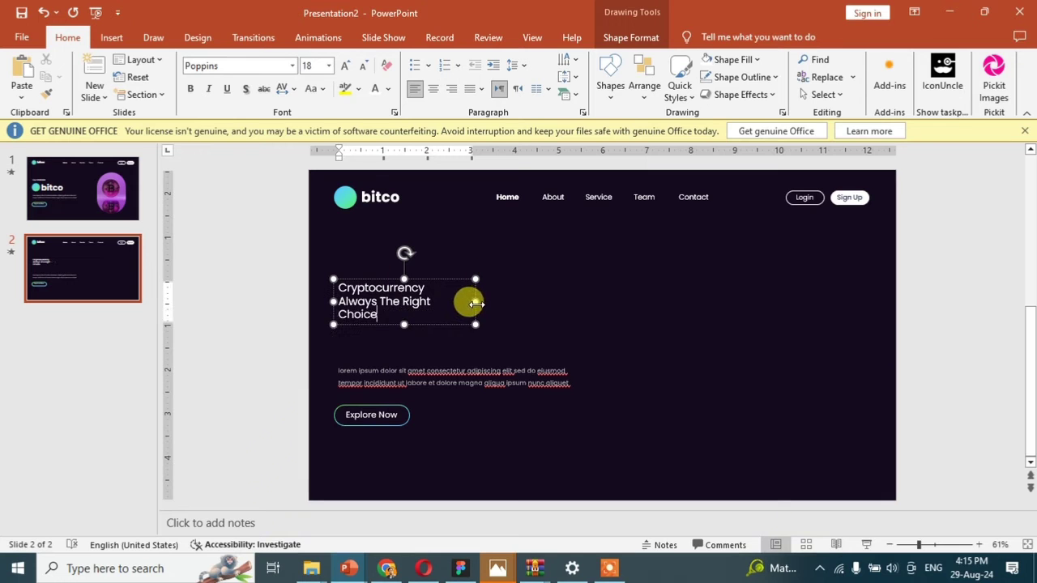
Step: Widen and enlarge the "Cryptocurrency Always The Right Choice" heading, center its text, and place it centrally below the navigation
drag(476, 302, 573, 296)
click(345, 66)
click(345, 65)
click(345, 66)
click(345, 66)
click(345, 66)
drag(572, 318, 630, 306)
click(433, 89)
drag(556, 275, 669, 241)
Step: Center-align the lorem ipsum paragraph and move it beneath the heading in the middle of slide 2
click(478, 368)
triple_click(489, 370)
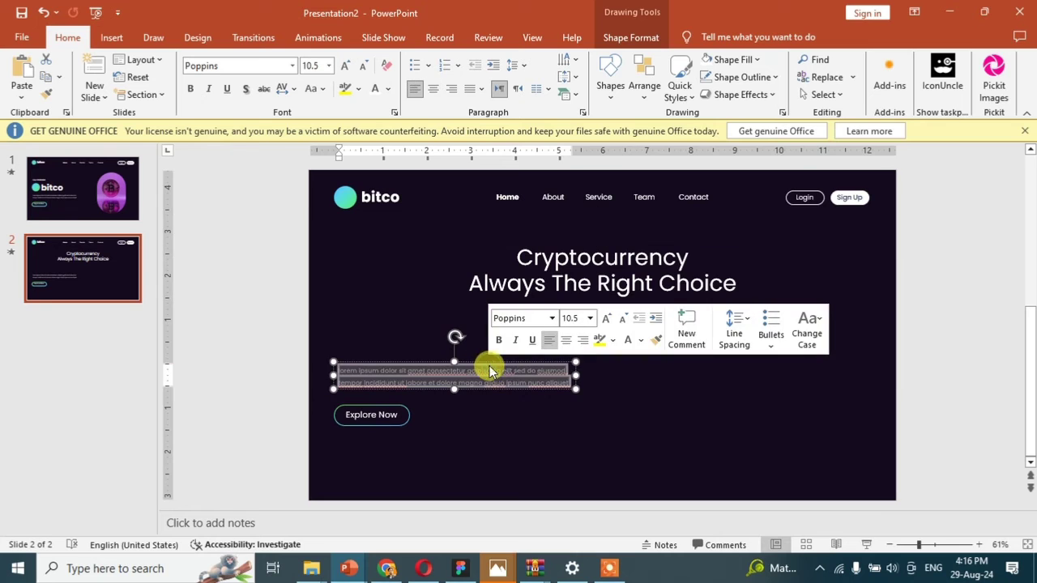
click(564, 343)
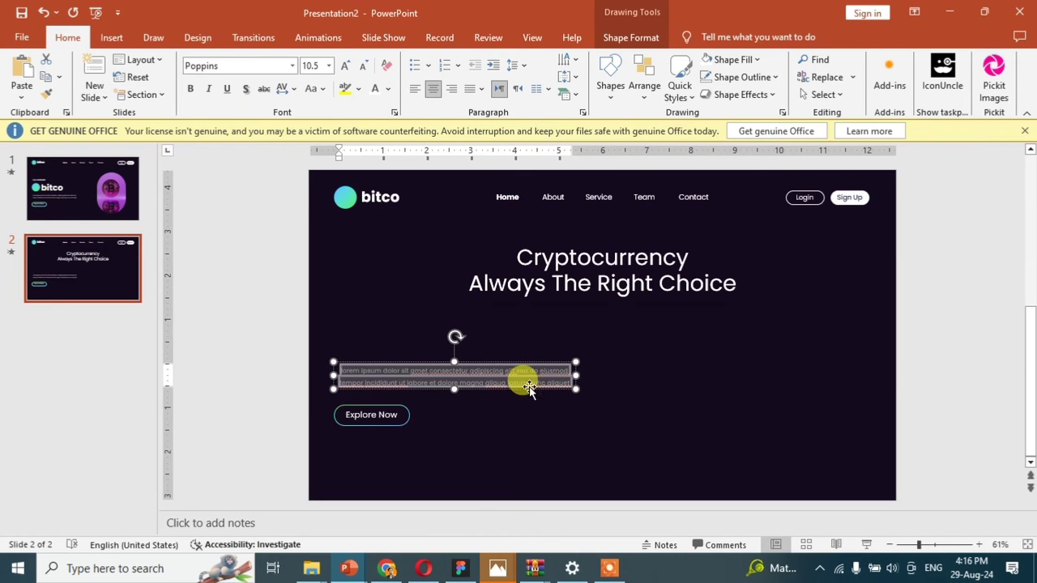
drag(523, 384, 689, 325)
Step: Move the "Explore Now" button with its label beneath the centered paragraph
drag(296, 377, 462, 462)
mouse_move(387, 416)
mouse_down()
mouse_move(633, 383)
mouse_move(624, 384)
mouse_up()
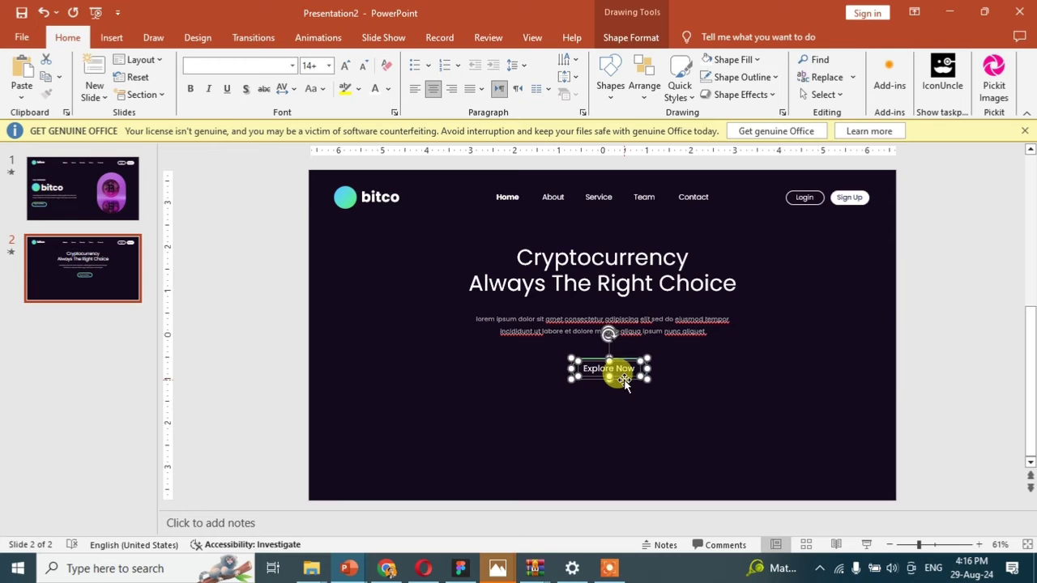
click(666, 426)
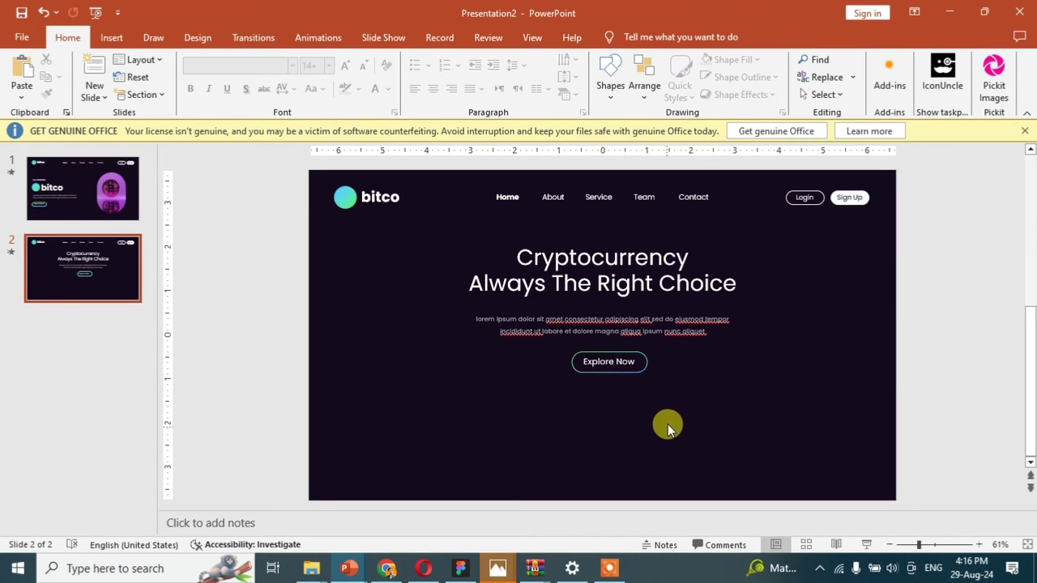
Step: Draw a rectangle with rounded top corners, about 12.09" wide and 2.43" high, along the slide's lower edge and increase its corner rounding
click(112, 37)
click(244, 81)
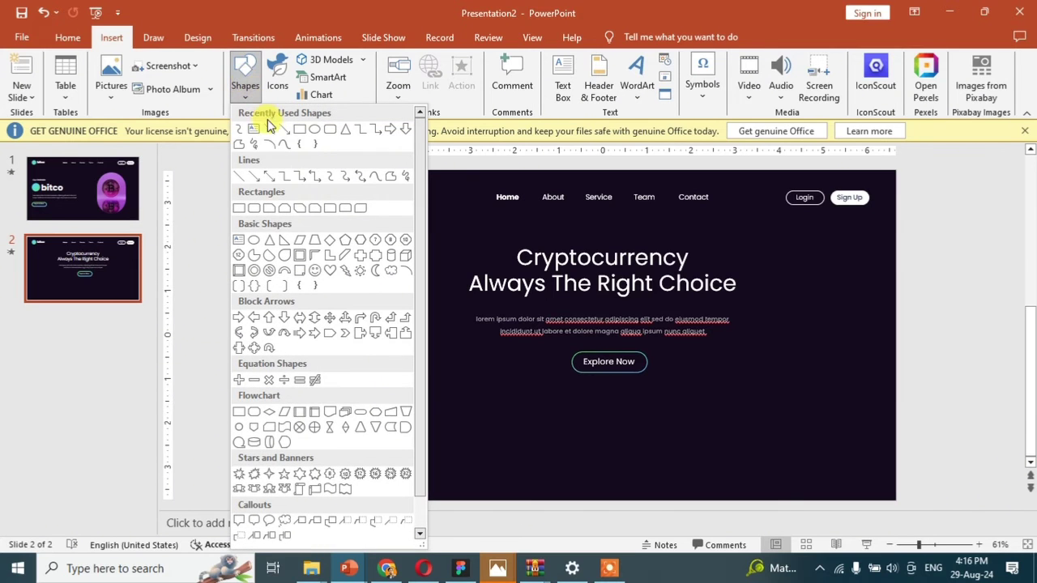
click(375, 255)
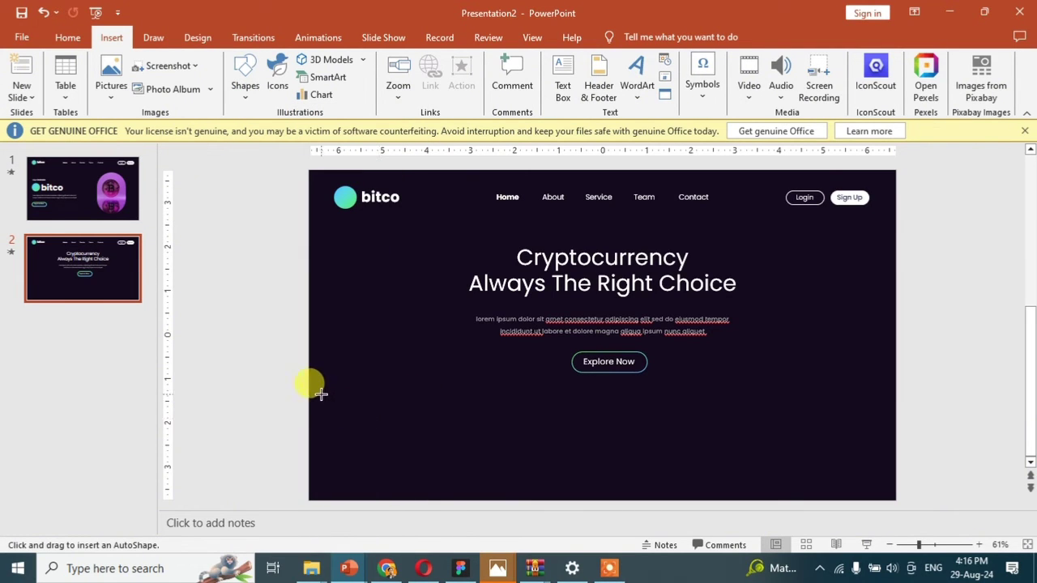
drag(355, 399, 870, 502)
drag(357, 448, 336, 448)
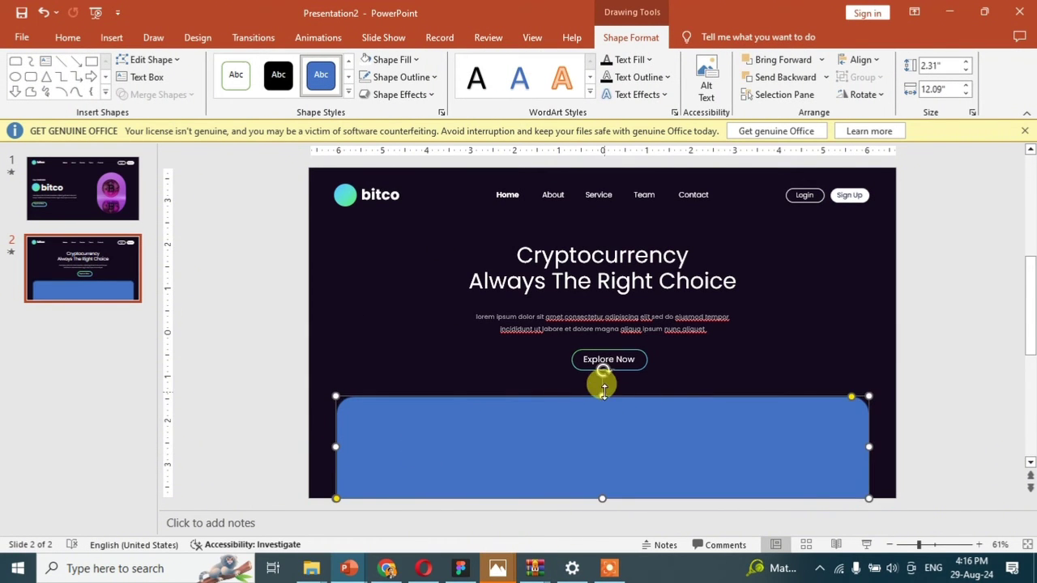
drag(603, 394, 609, 390)
click(842, 390)
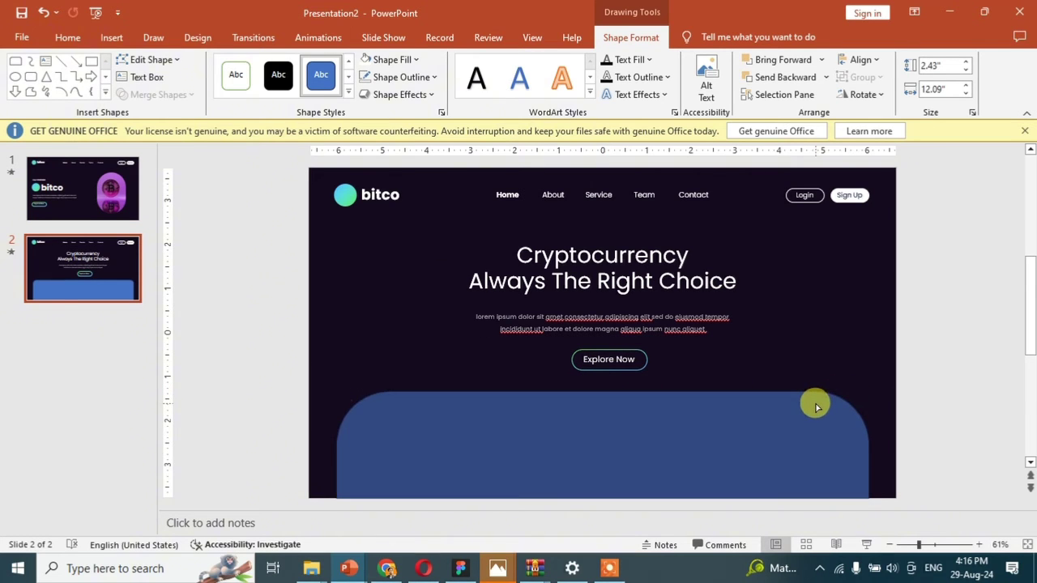
click(816, 407)
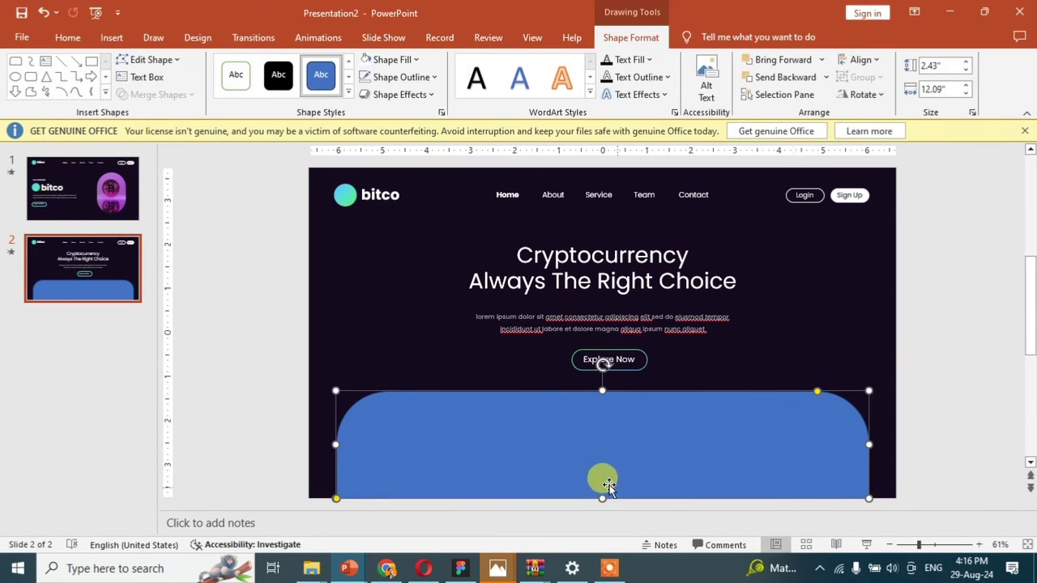
Step: Center the rounded-top rectangle, the heading, the paragraph and the Explore Now button with its label horizontally on the slide
click(860, 59)
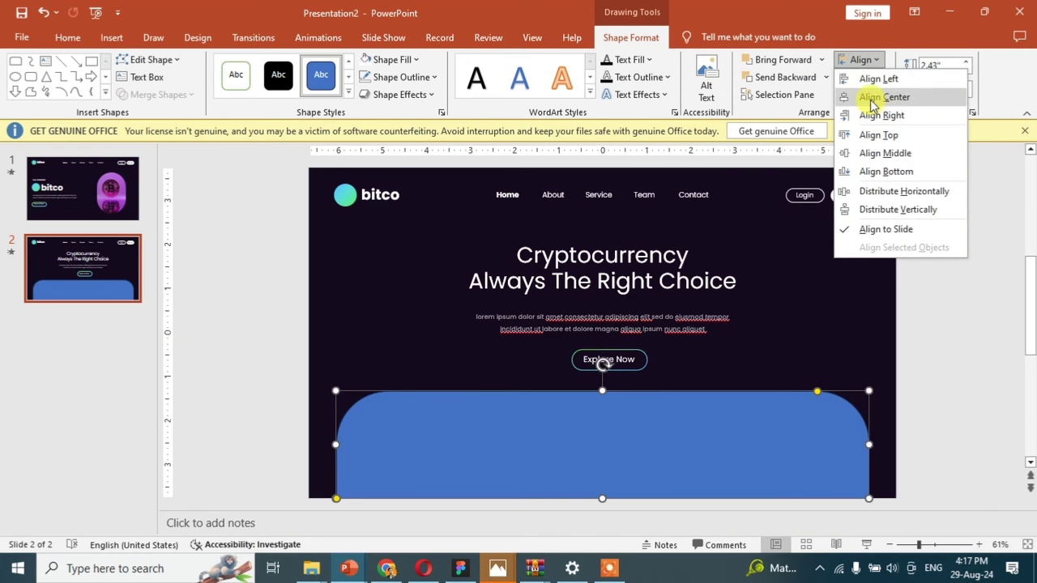
click(871, 98)
drag(866, 230, 425, 381)
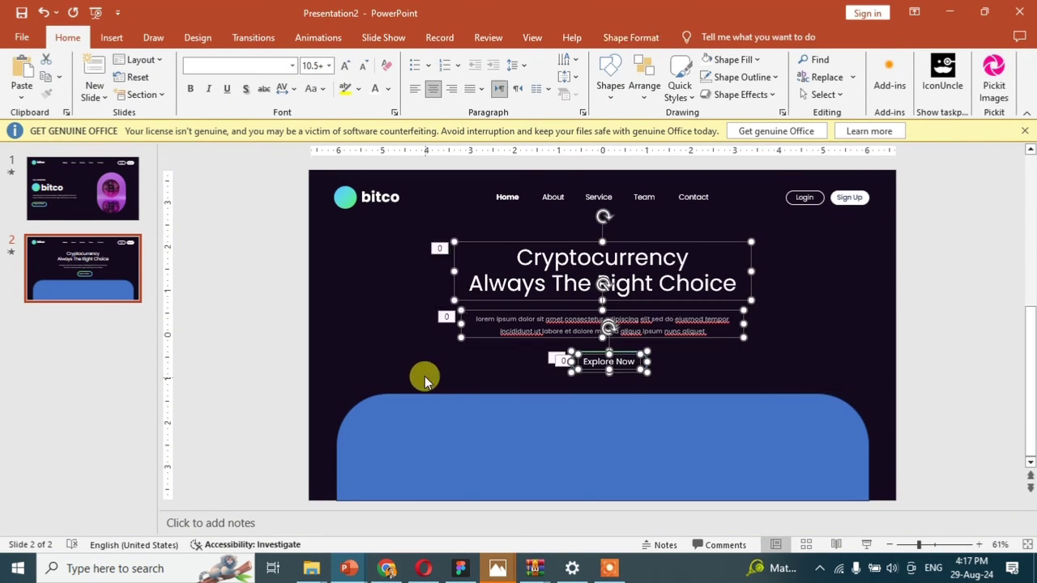
click(640, 37)
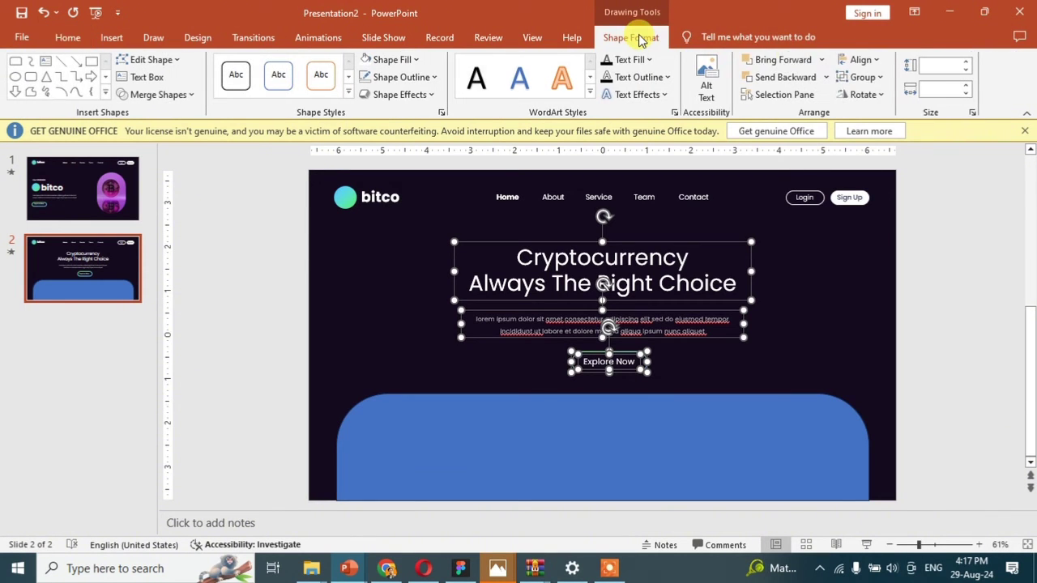
click(860, 59)
click(874, 93)
click(787, 313)
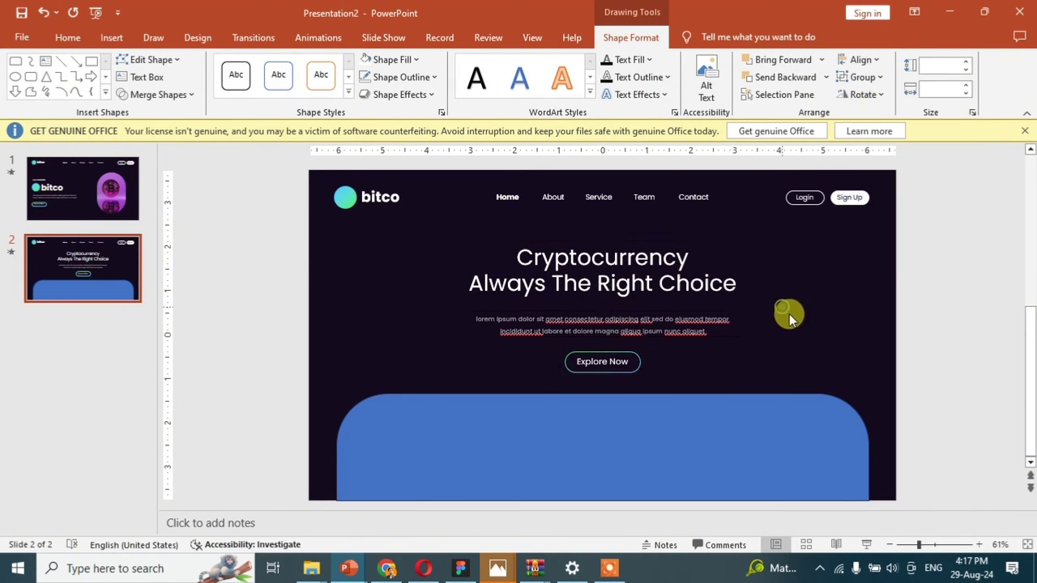
Step: Remove bold from "Home" and make "About" bold in slide 2's navigation
click(528, 200)
double_click(507, 195)
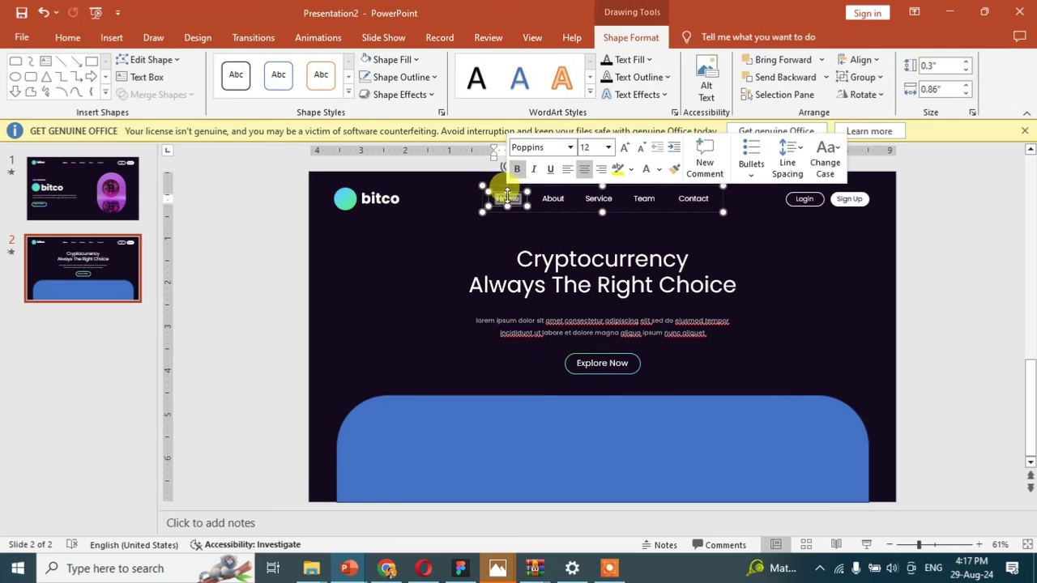
double_click(550, 196)
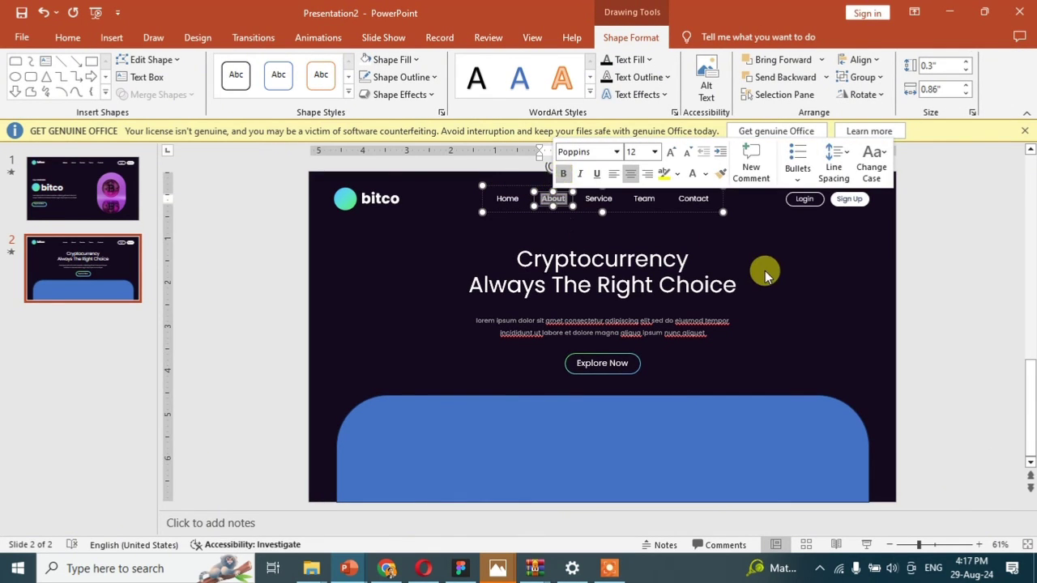
click(873, 277)
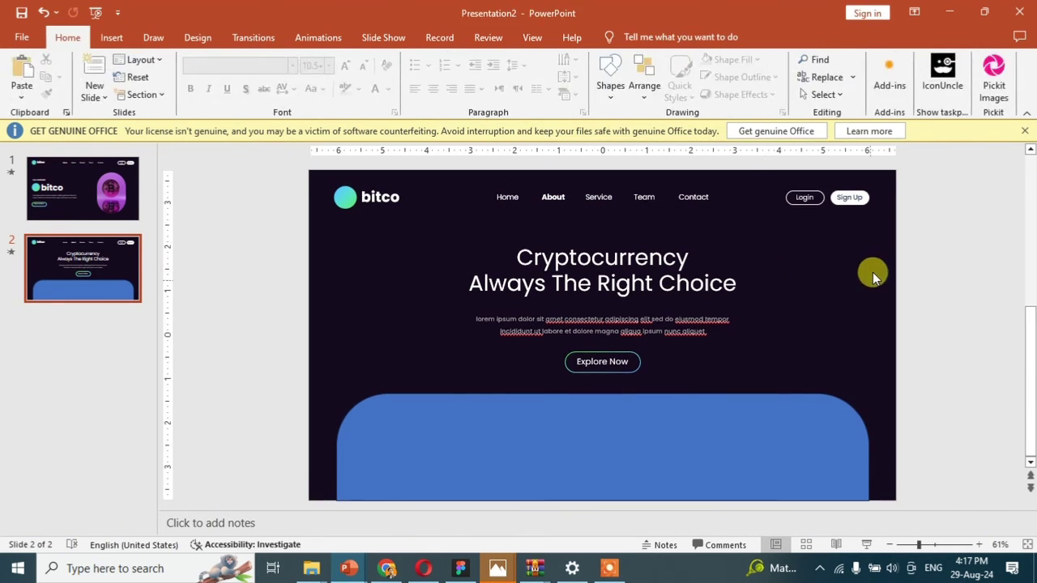
Step: Switch to Pexels in Chrome, return to the blockchain search results and browse them for a suitable coin photo
click(377, 570)
scroll(650, 397, down, 3)
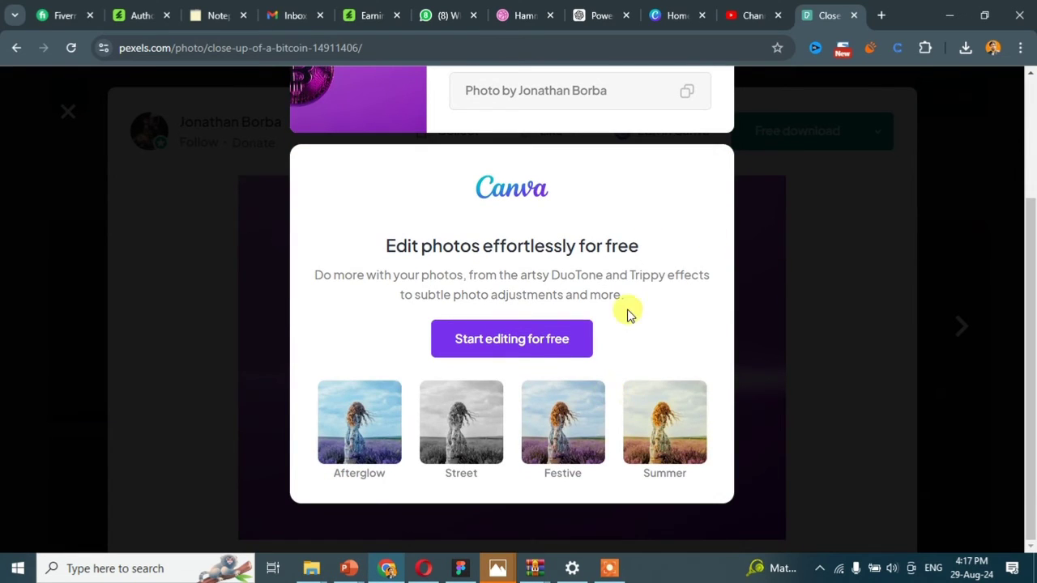
scroll(772, 278, down, 10)
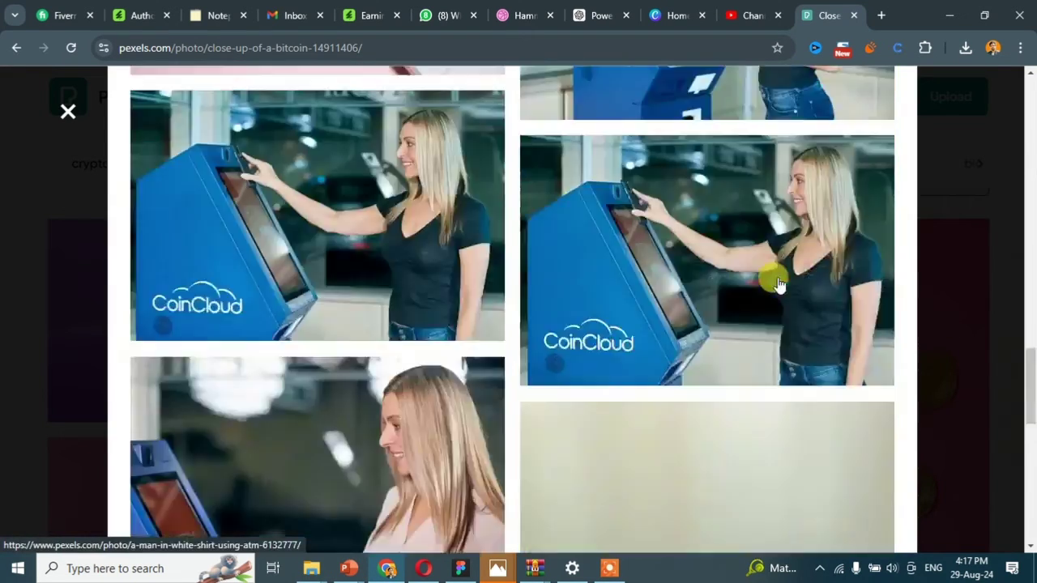
key(Escape)
scroll(555, 297, up, 10)
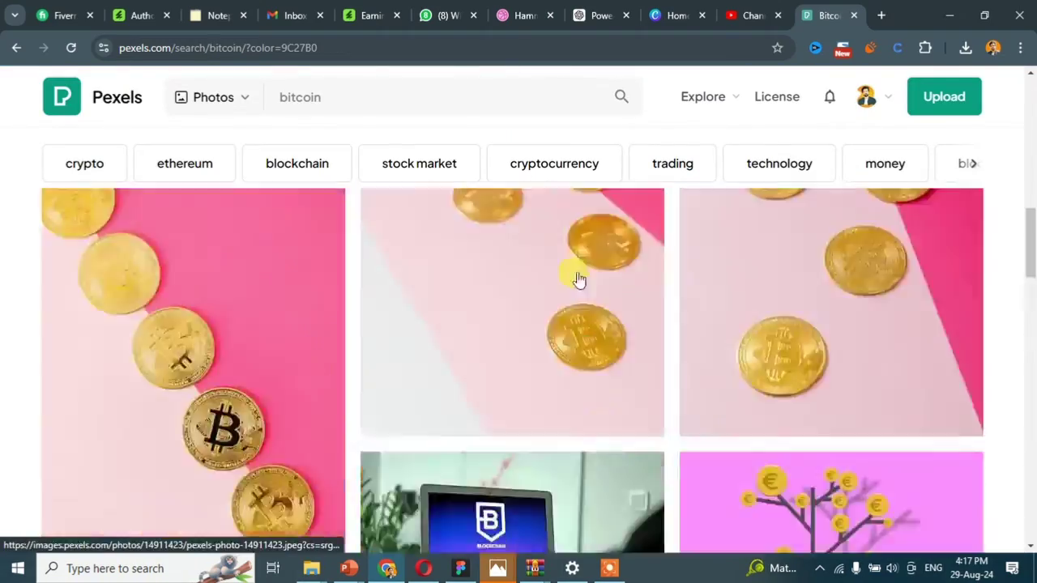
key(alt+Left)
scroll(574, 348, down, 5)
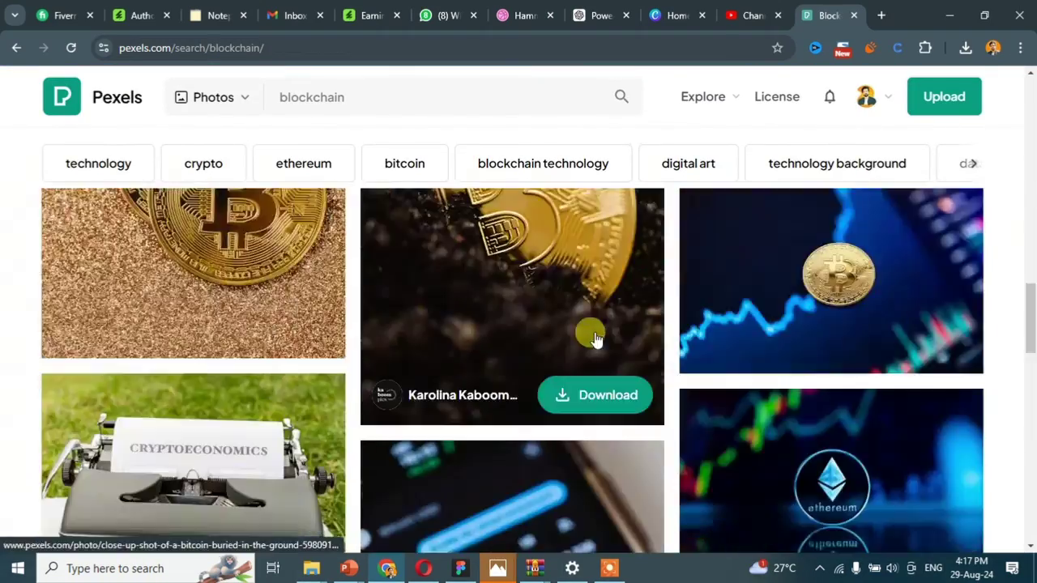
scroll(597, 340, down, 5)
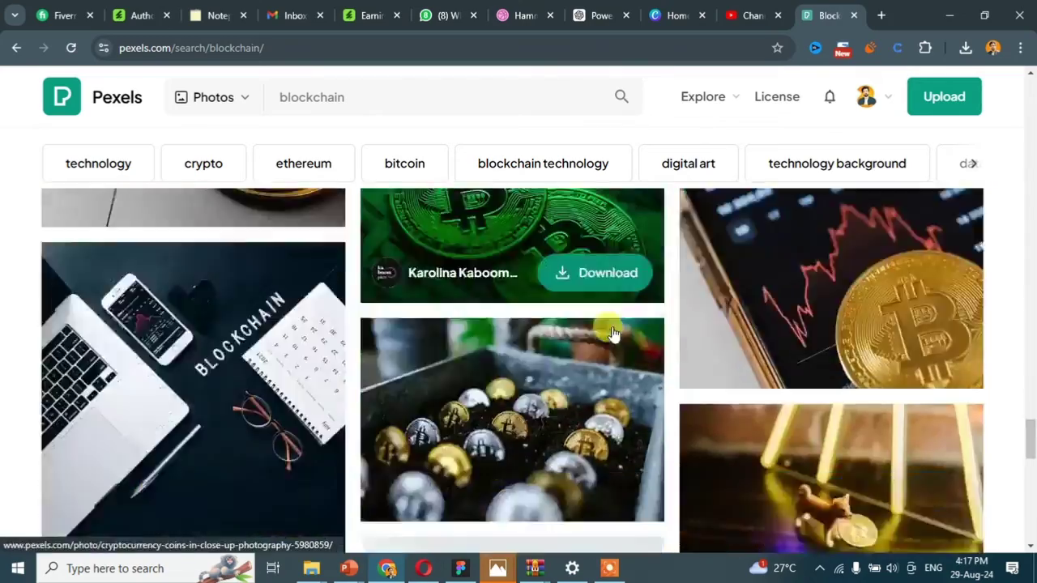
scroll(684, 363, up, 10)
scroll(740, 377, down, 6)
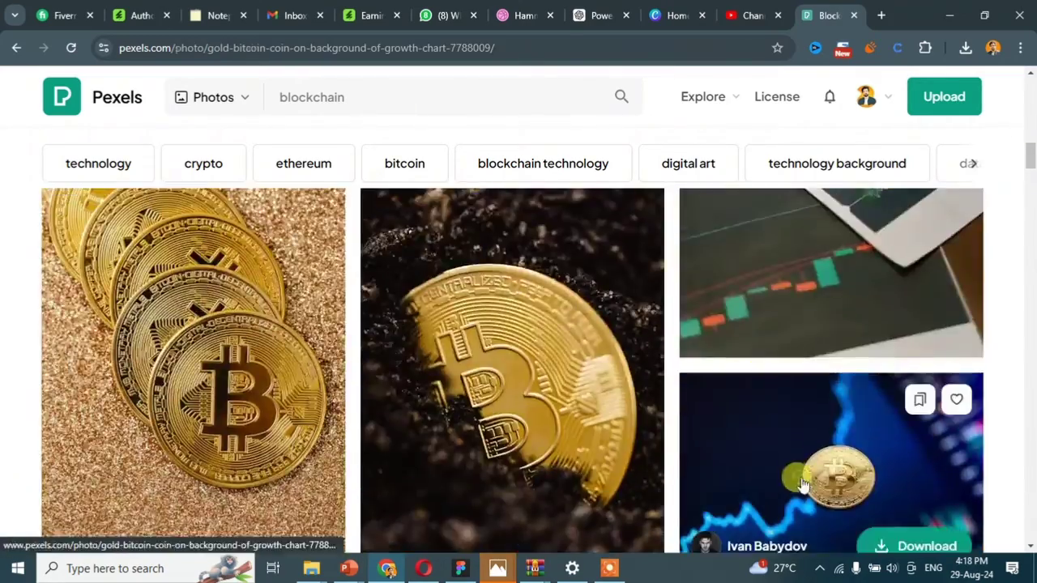
Step: Open the photo of a gold bitcoin on a blue growth-chart background and download it
click(802, 484)
scroll(660, 370, down, 10)
scroll(555, 304, up, 10)
click(878, 129)
click(770, 278)
click(767, 481)
Step: Insert the downloaded pexels-babydov-7788009 image from the Downloads folder onto slide 2 of Presentation2
mouse_move(360, 567)
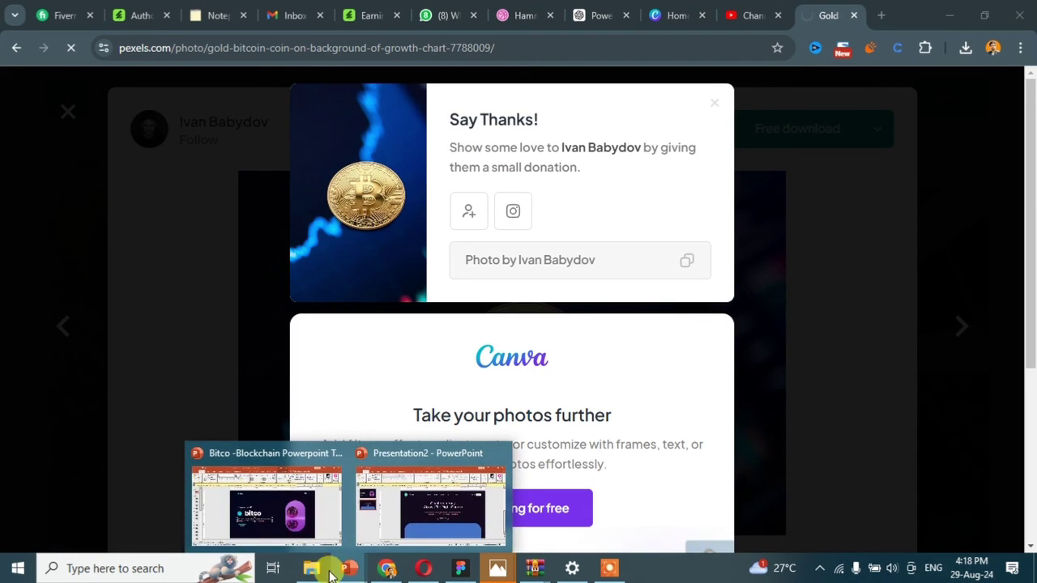
mouse_move(316, 573)
click(364, 506)
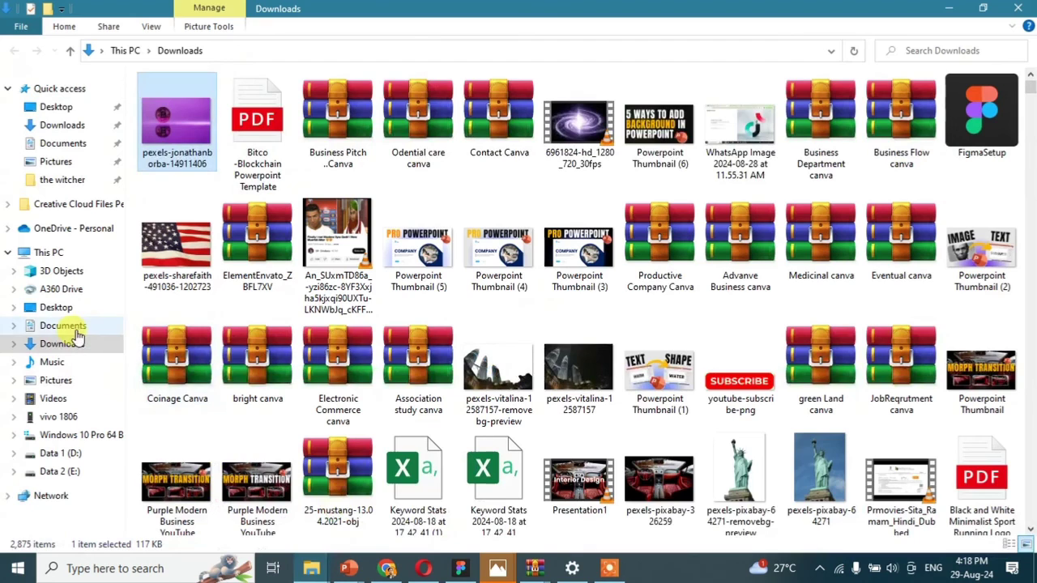
click(81, 330)
click(77, 344)
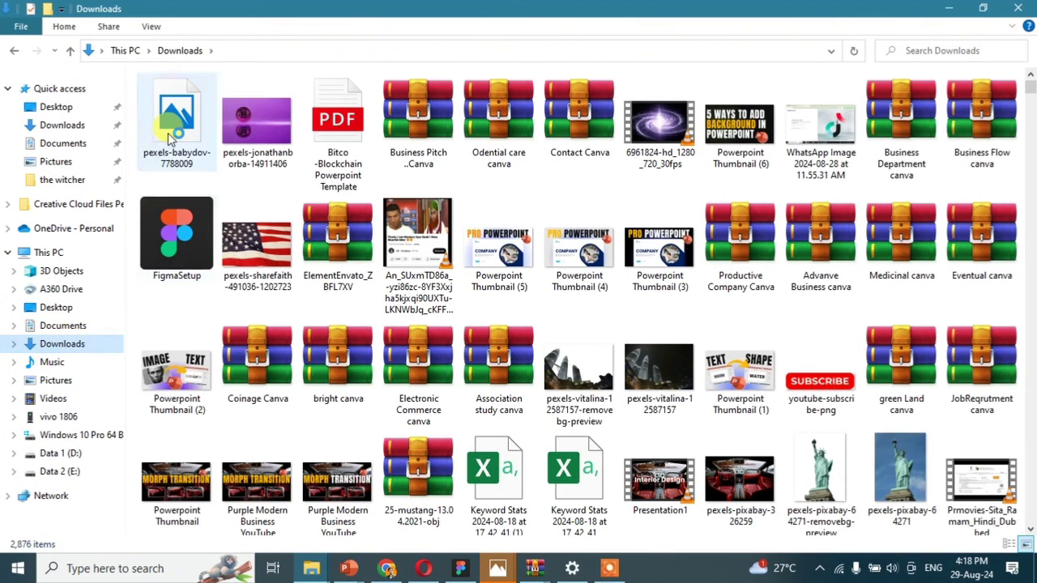
click(180, 121)
drag(183, 121, 535, 425)
Step: Position the coin picture over the slide's lower part, covering the rounded rectangle, and send it behind the other objects
drag(820, 280, 865, 274)
drag(757, 373, 747, 397)
right_click(738, 399)
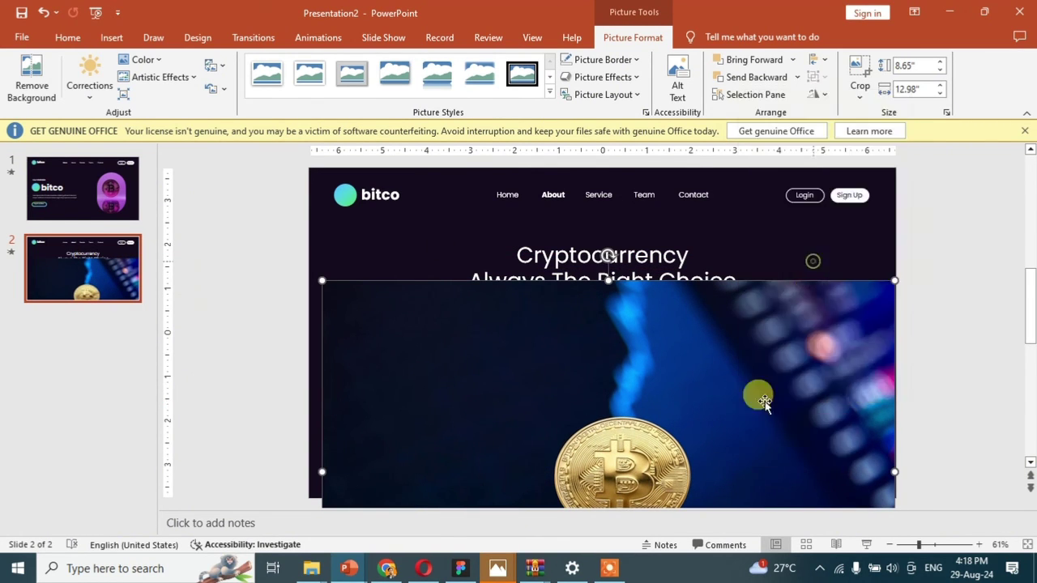
click(814, 258)
shift+click(702, 437)
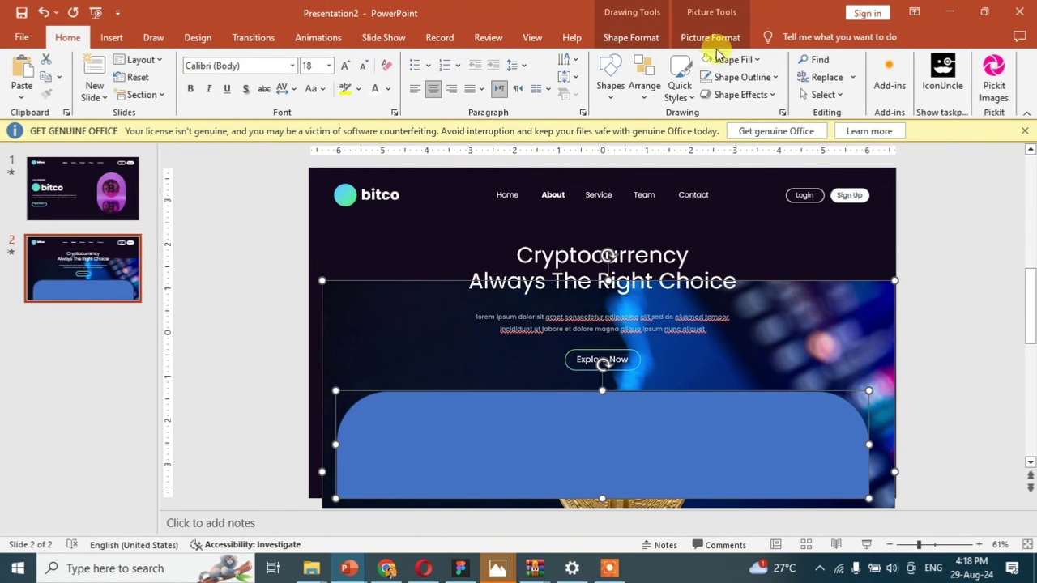
click(628, 37)
click(158, 100)
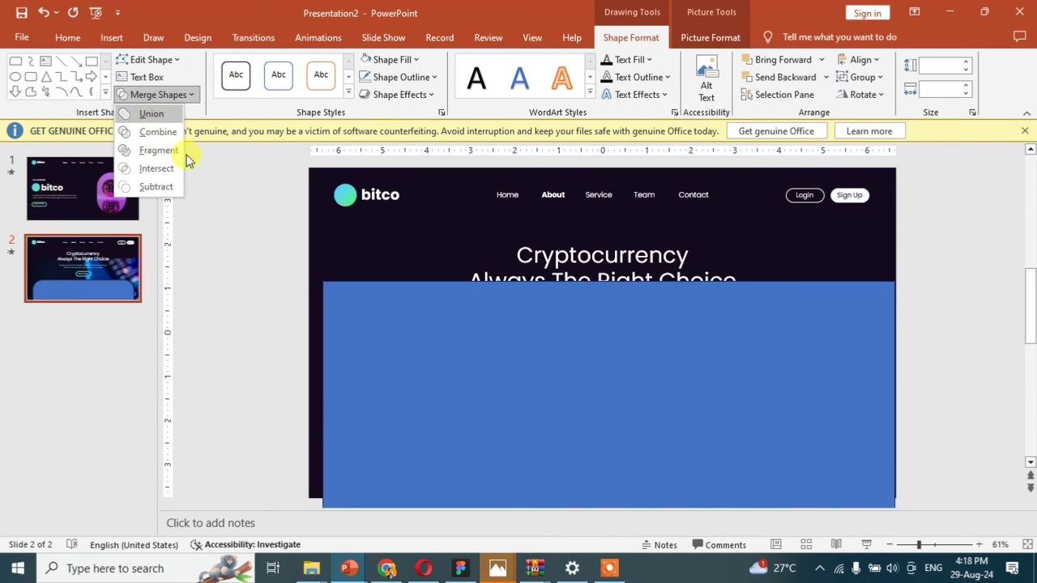
click(243, 281)
Step: Crop the coin picture to the rounded-top rectangle by merging the two with Intersect
click(688, 370)
shift+click(707, 435)
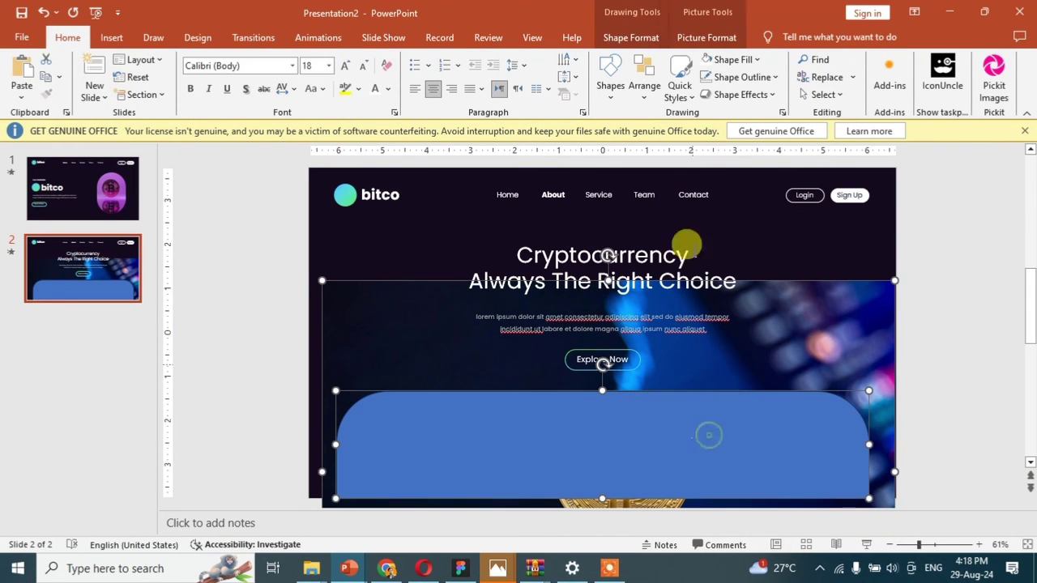
click(631, 36)
click(152, 94)
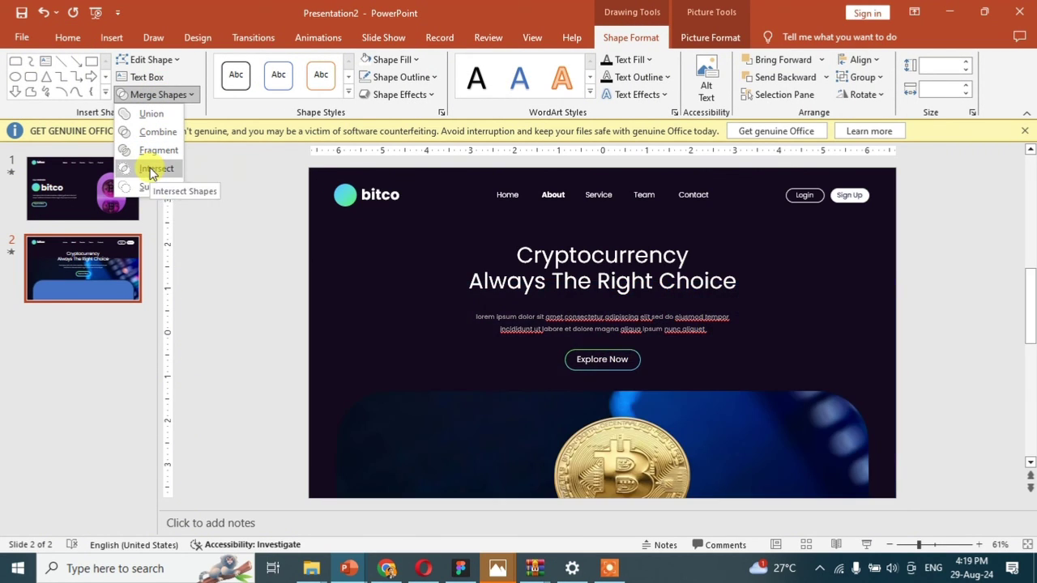
click(149, 171)
click(359, 365)
click(419, 427)
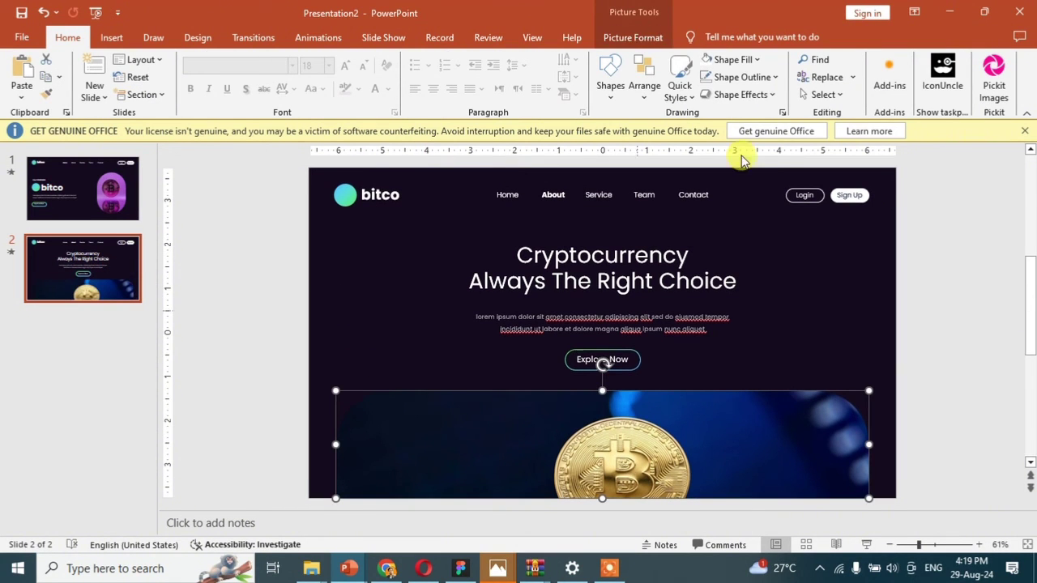
click(639, 32)
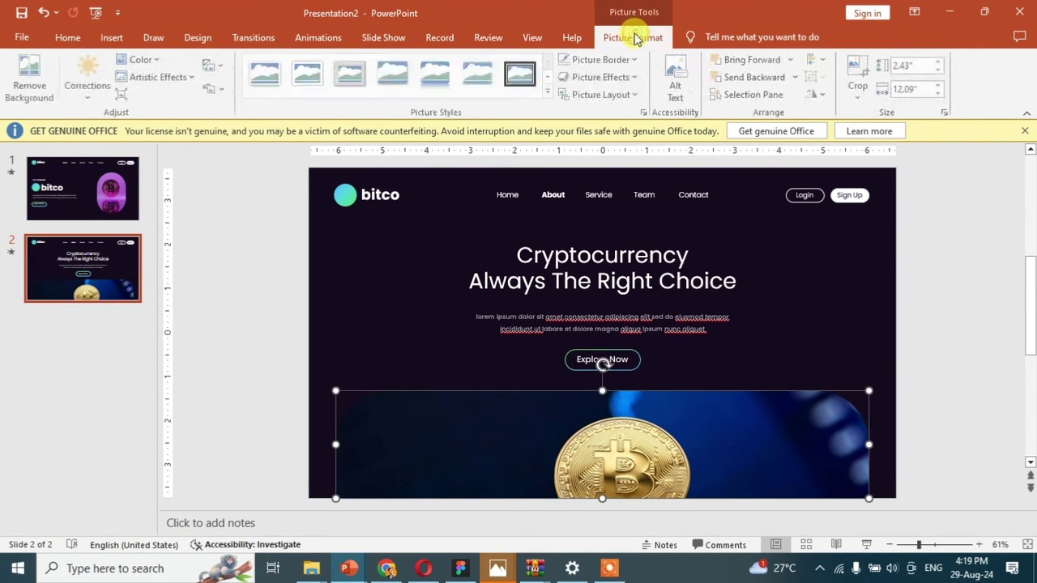
click(144, 62)
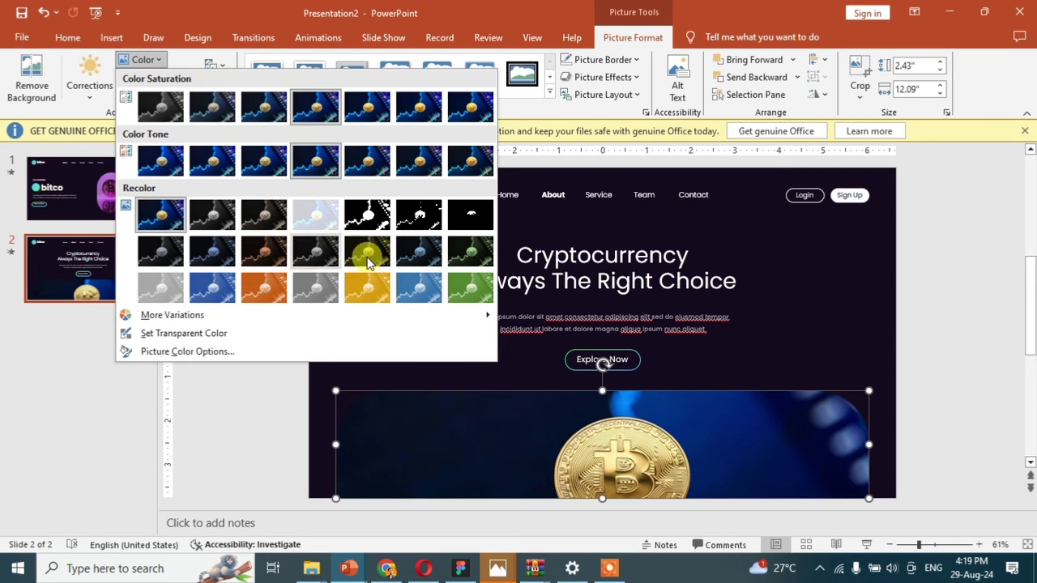
click(644, 251)
click(820, 324)
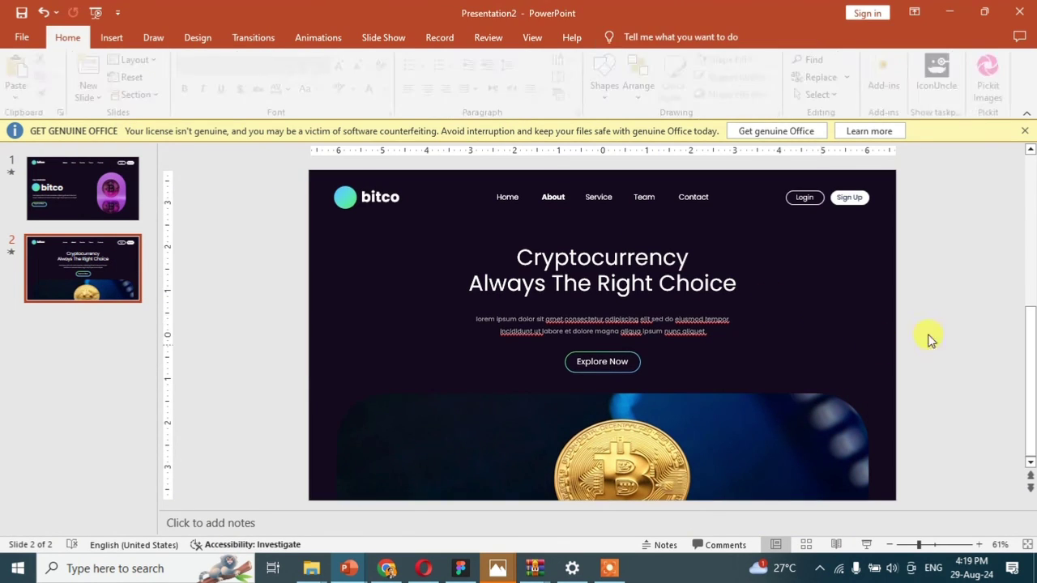
click(595, 283)
shift+click(628, 324)
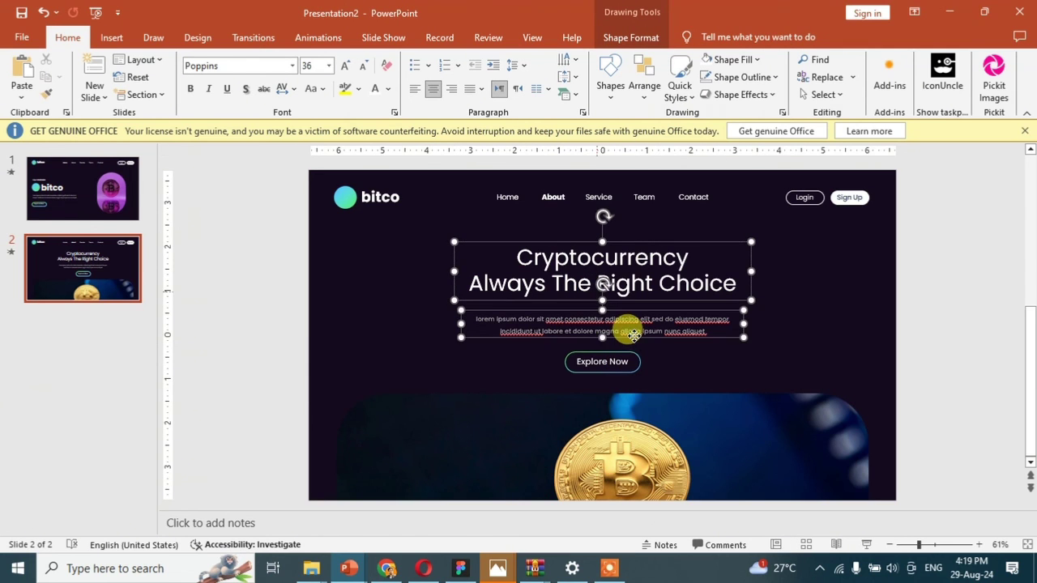
shift+click(613, 357)
click(728, 351)
click(648, 364)
mouse_move(697, 392)
mouse_down()
mouse_move(650, 392)
mouse_move(694, 392)
mouse_up()
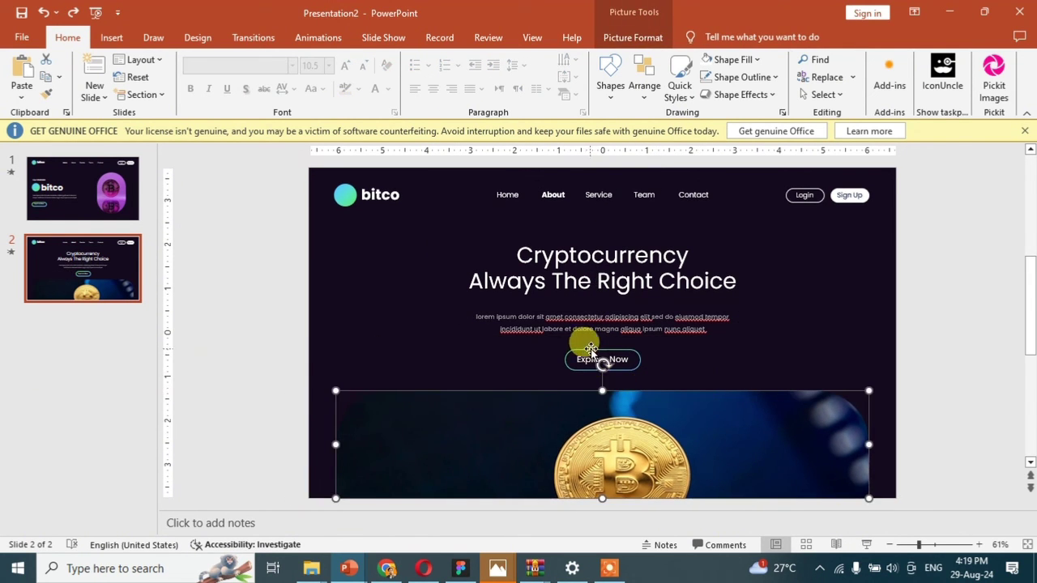
Step: Group the "Explore Now" label with its rounded button outline
click(597, 358)
scroll(575, 315, up, 4)
click(572, 308)
click(571, 324)
drag(508, 307, 725, 362)
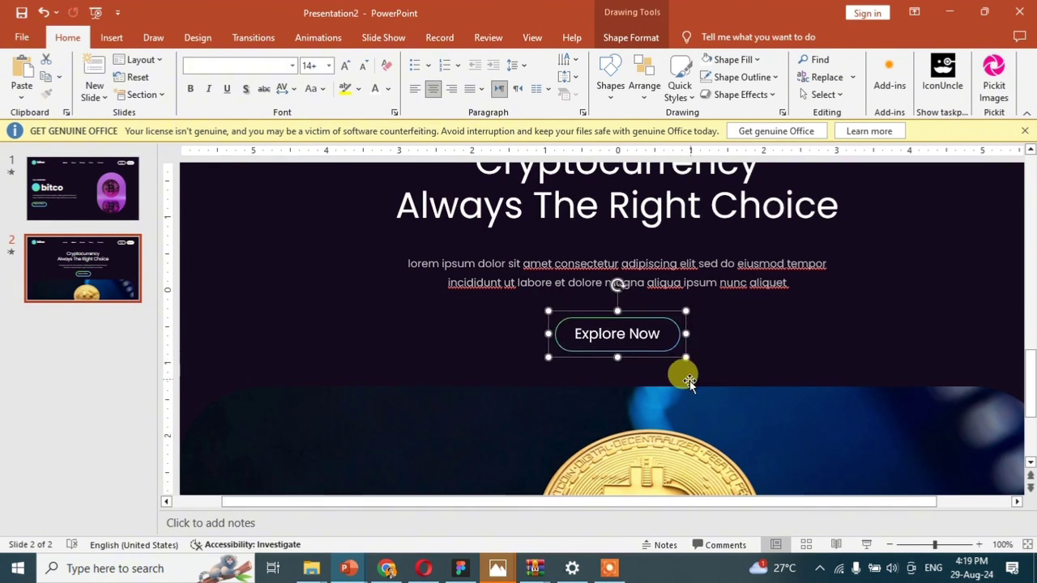
Step: Apply the Float In animation to the heading, the paragraph, the Explore Now group and the coin picture together
scroll(678, 381, down, 4)
click(617, 258)
shift+click(648, 316)
shift+click(604, 357)
shift+click(597, 407)
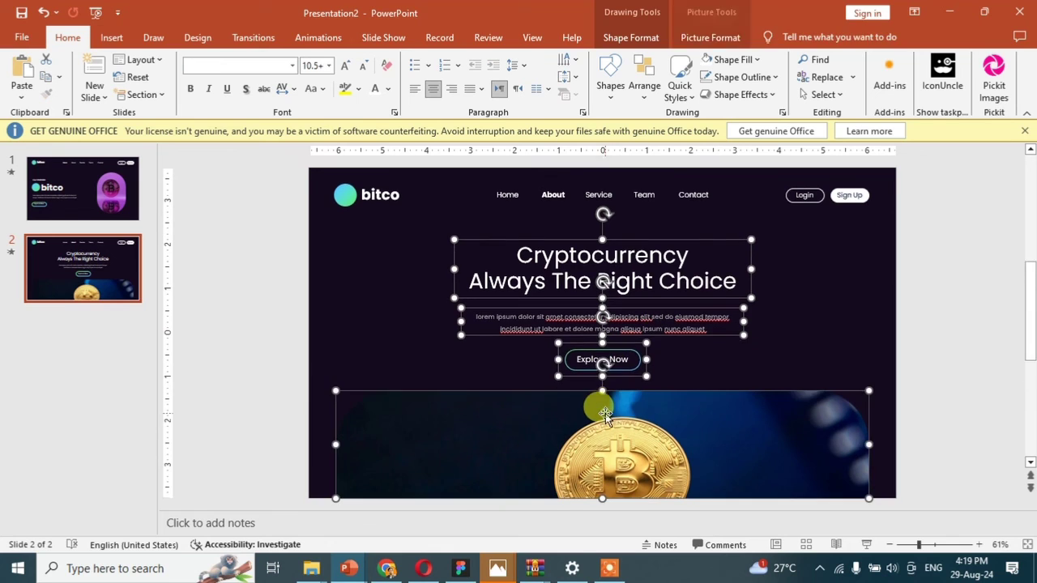
click(317, 37)
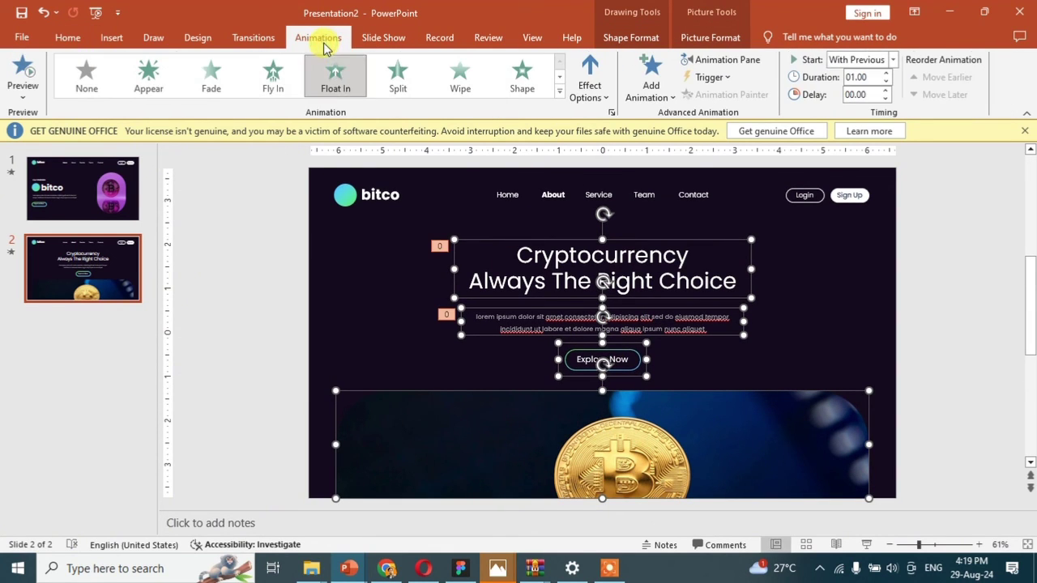
click(334, 83)
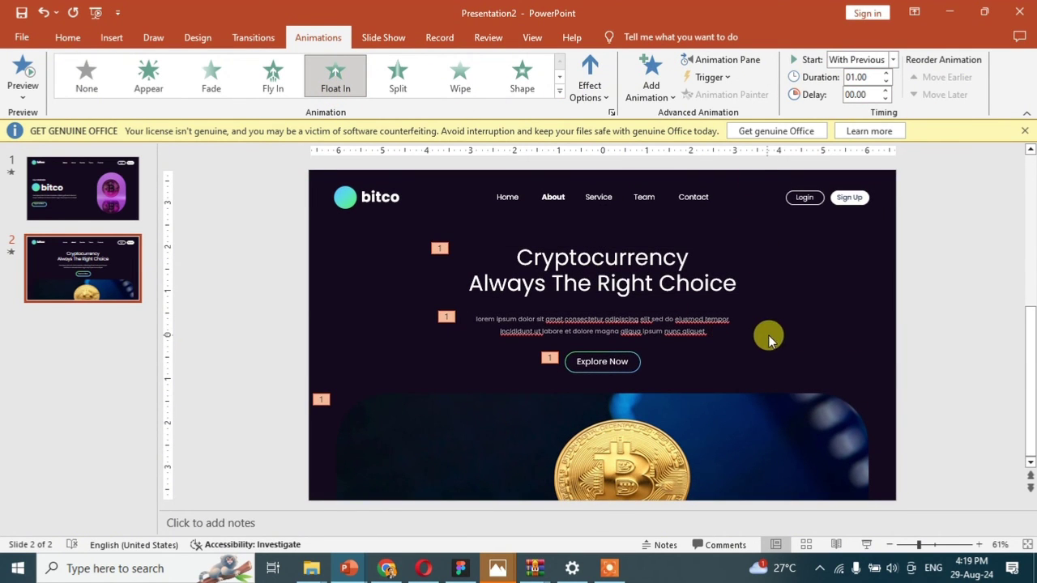
click(855, 335)
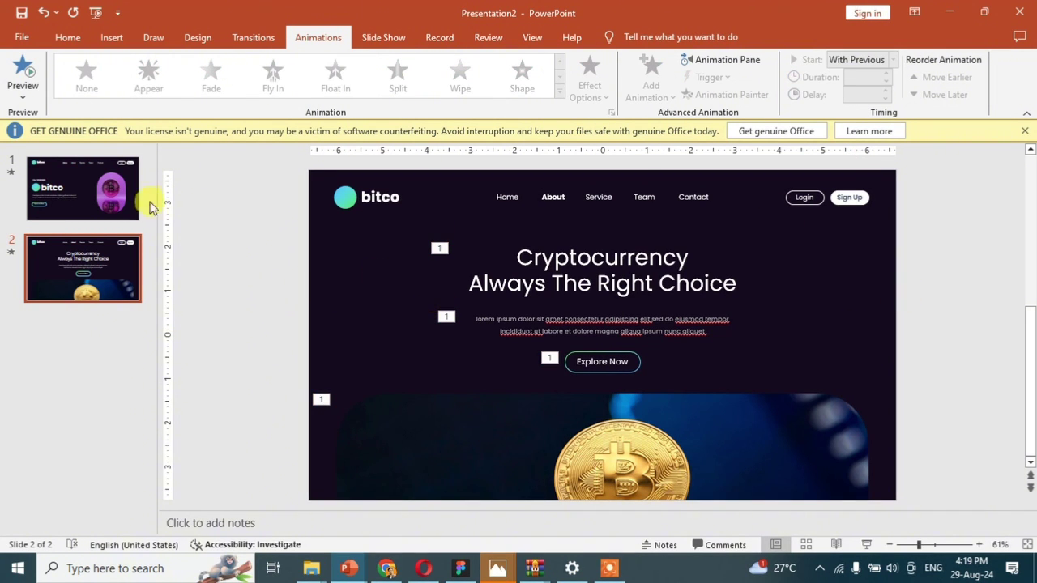
Step: Play the slide show from slide 1 and advance to slide 2 to check the transition and animations
click(109, 211)
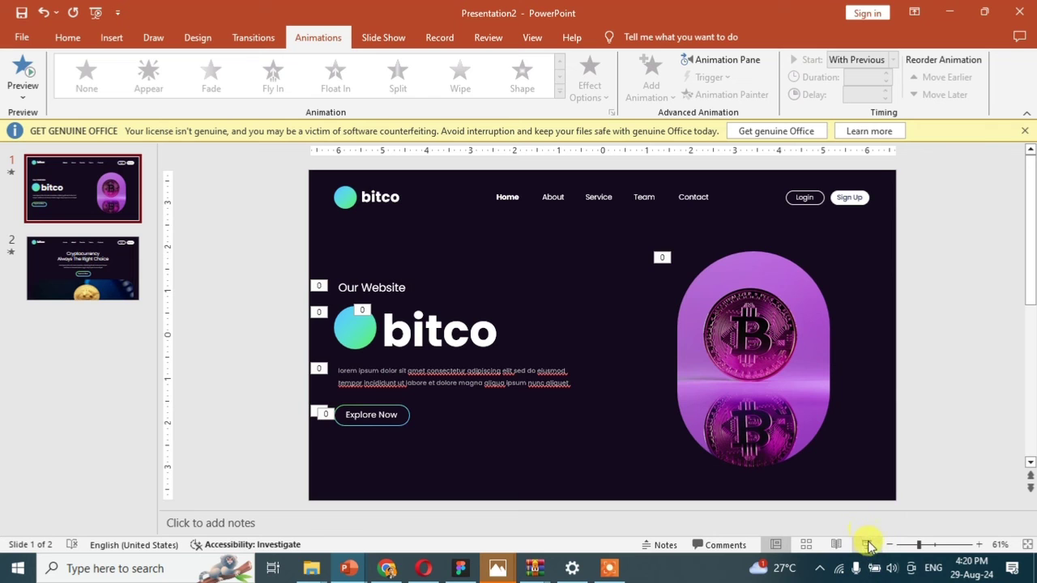
click(866, 544)
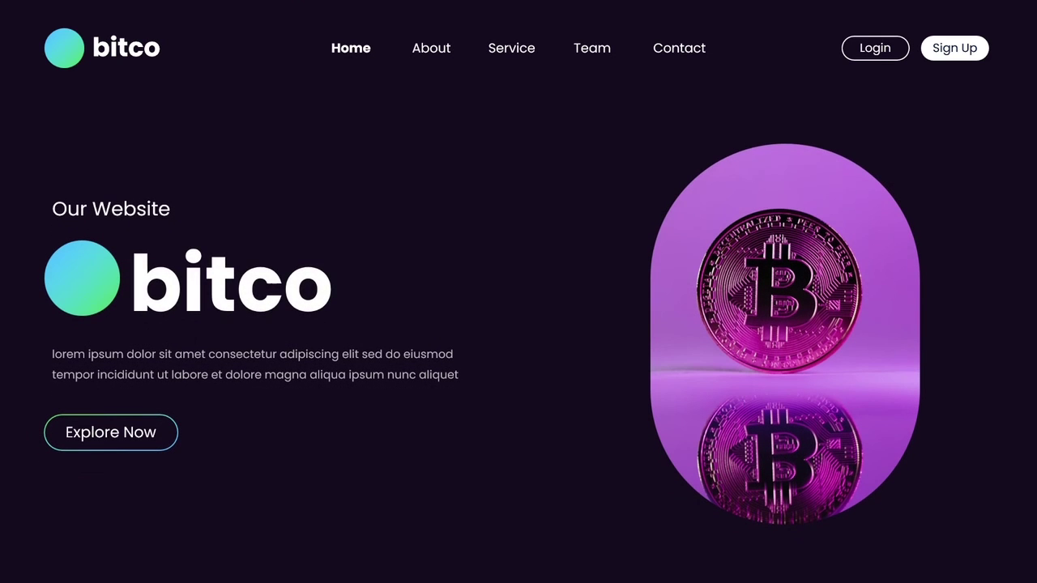
key(Right)
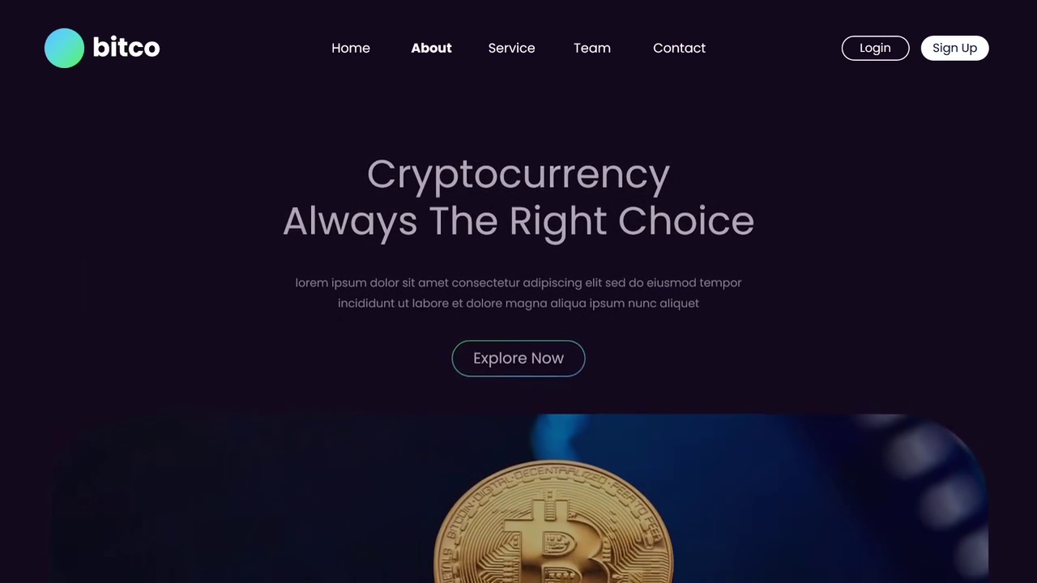